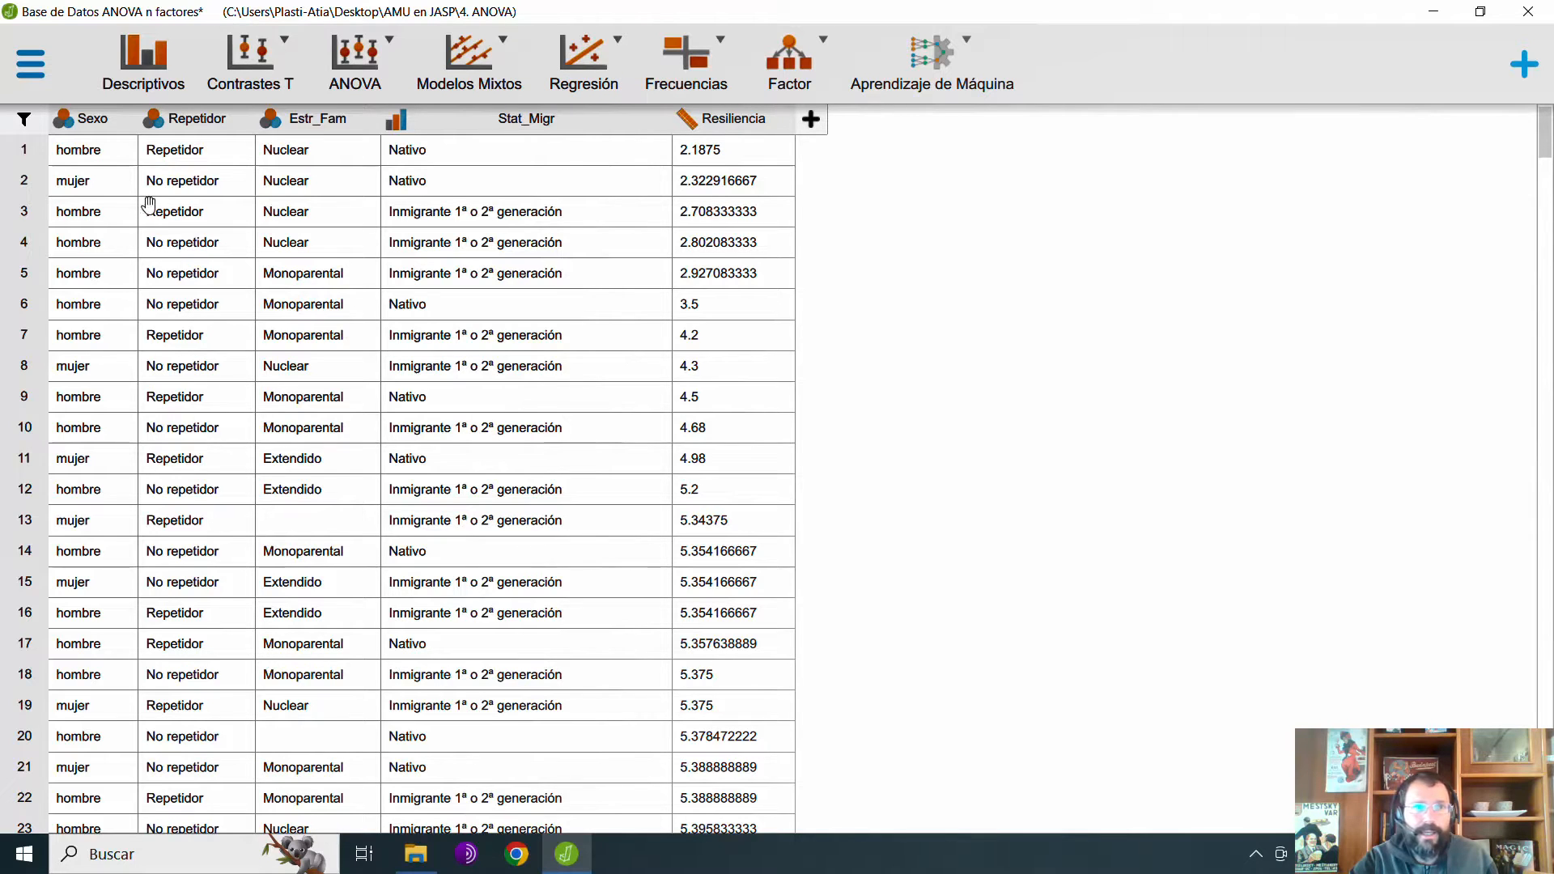
Review the value labels of the Sexo, Repetidor and Estr_Fam variables in the dataset.
left_click(93, 134)
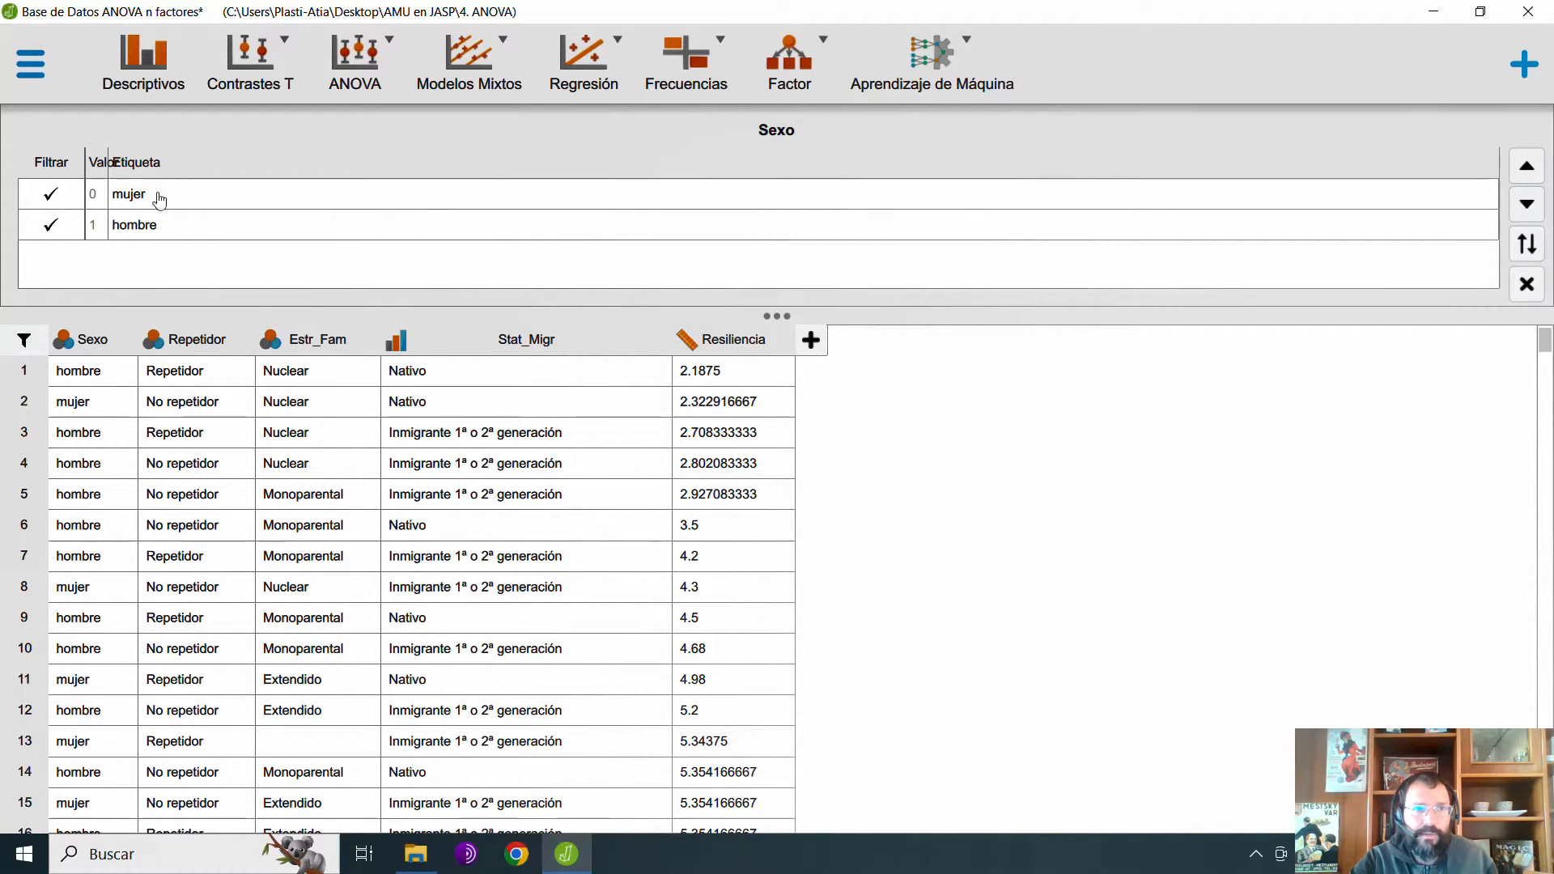
left_click(104, 342)
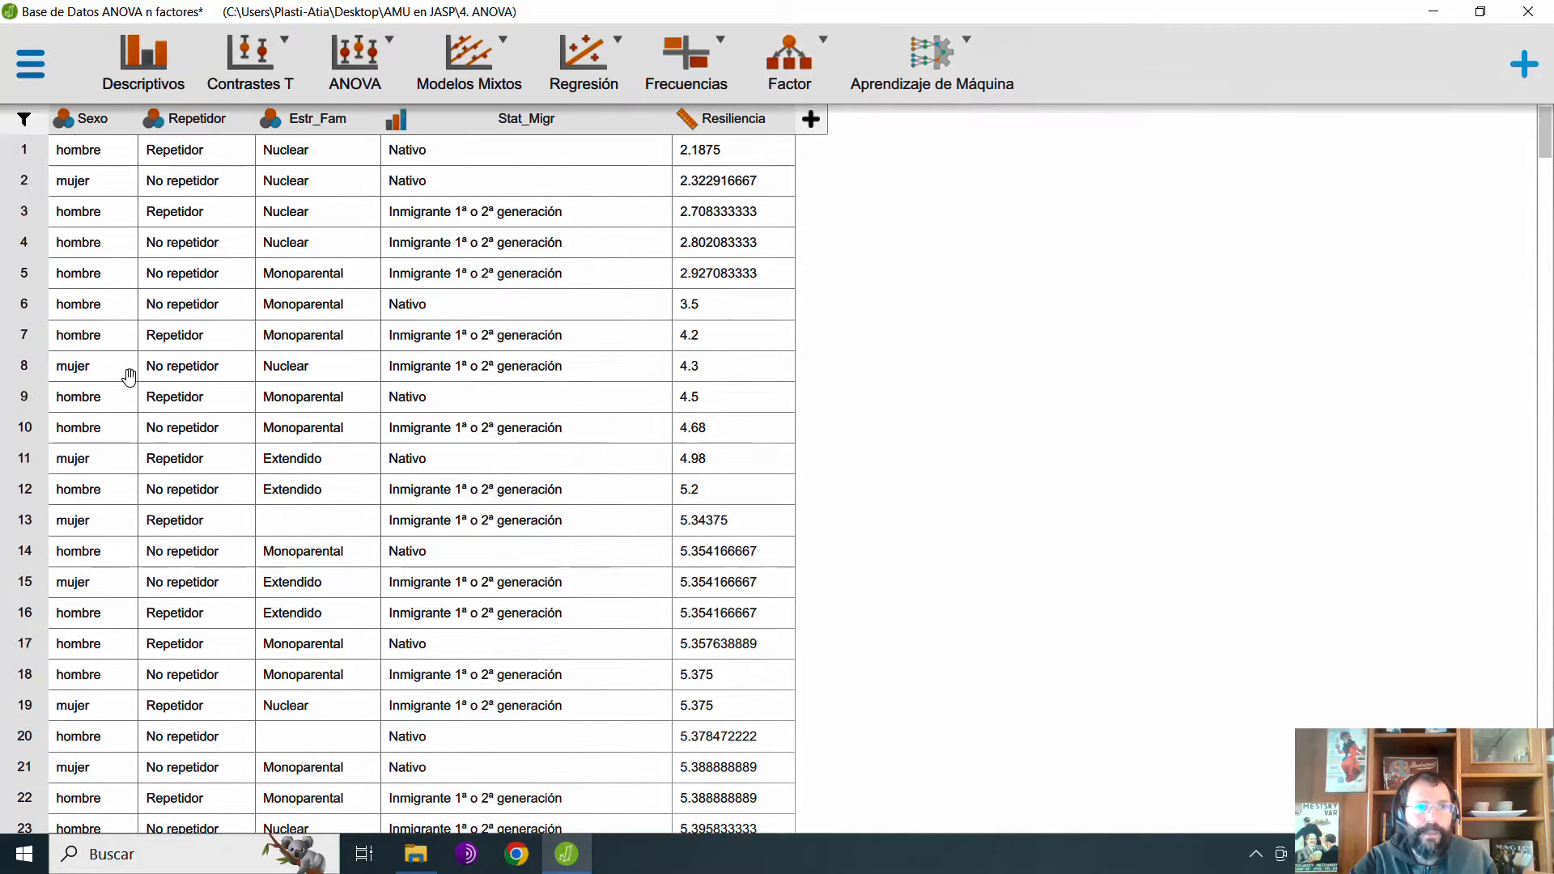
left_click(204, 131)
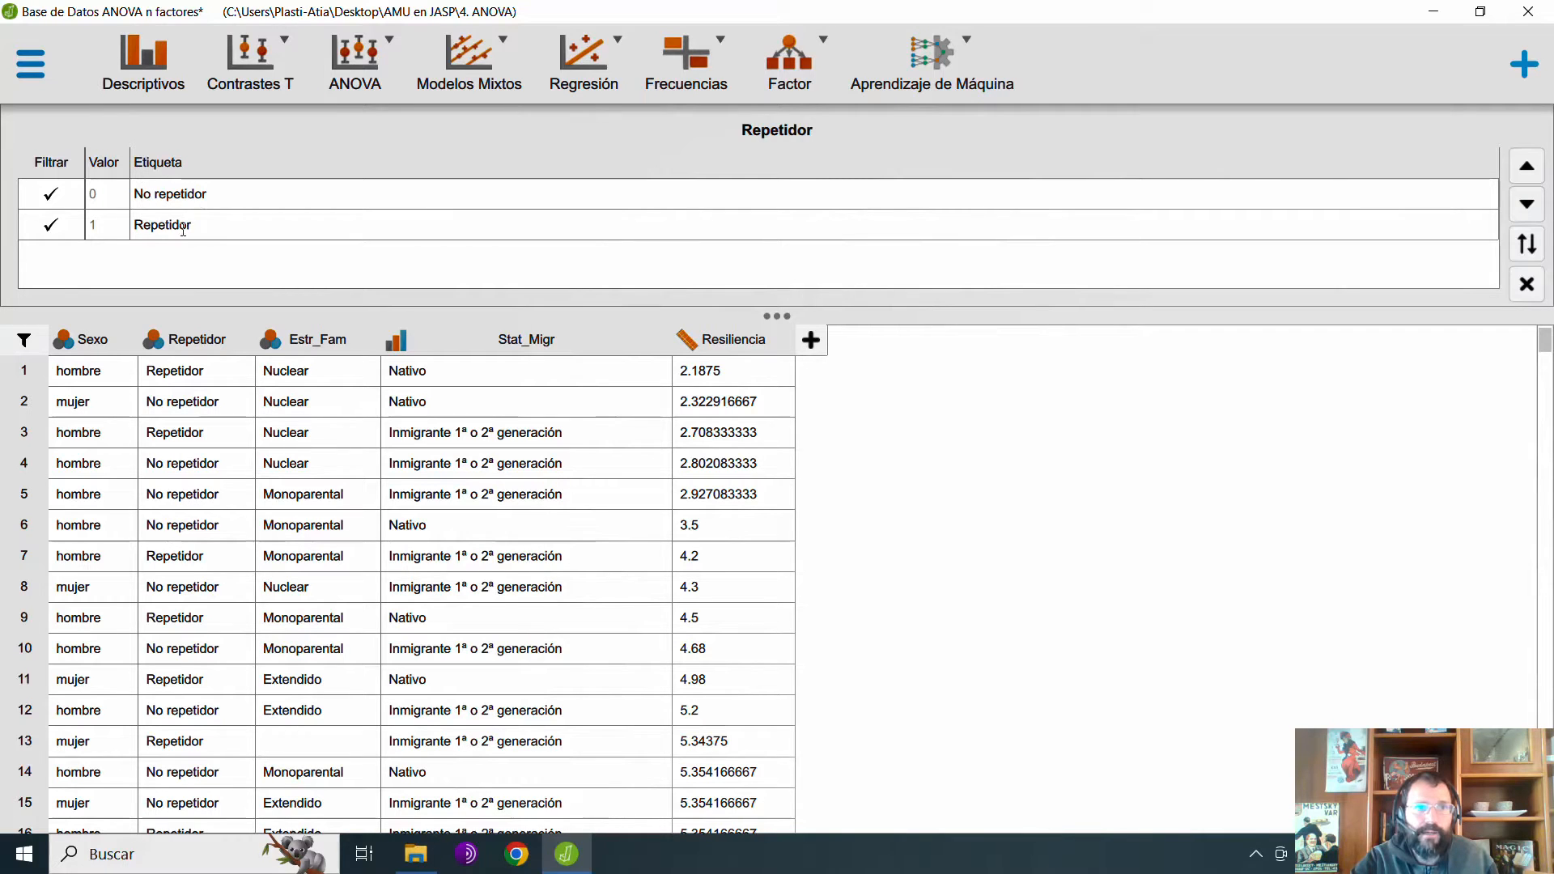
left_click(166, 348)
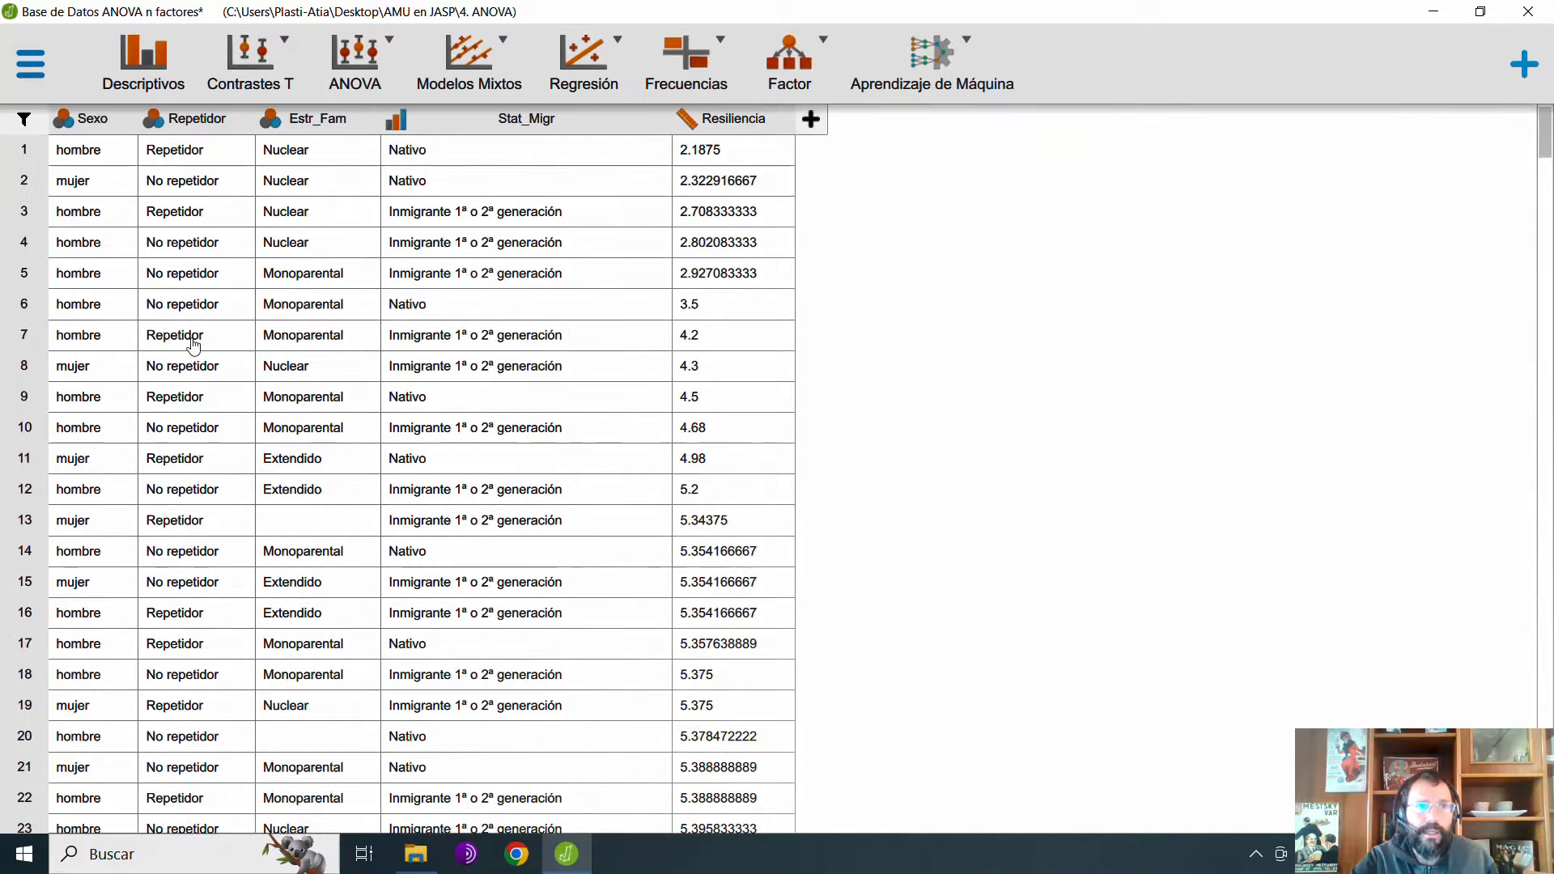
left_click(328, 128)
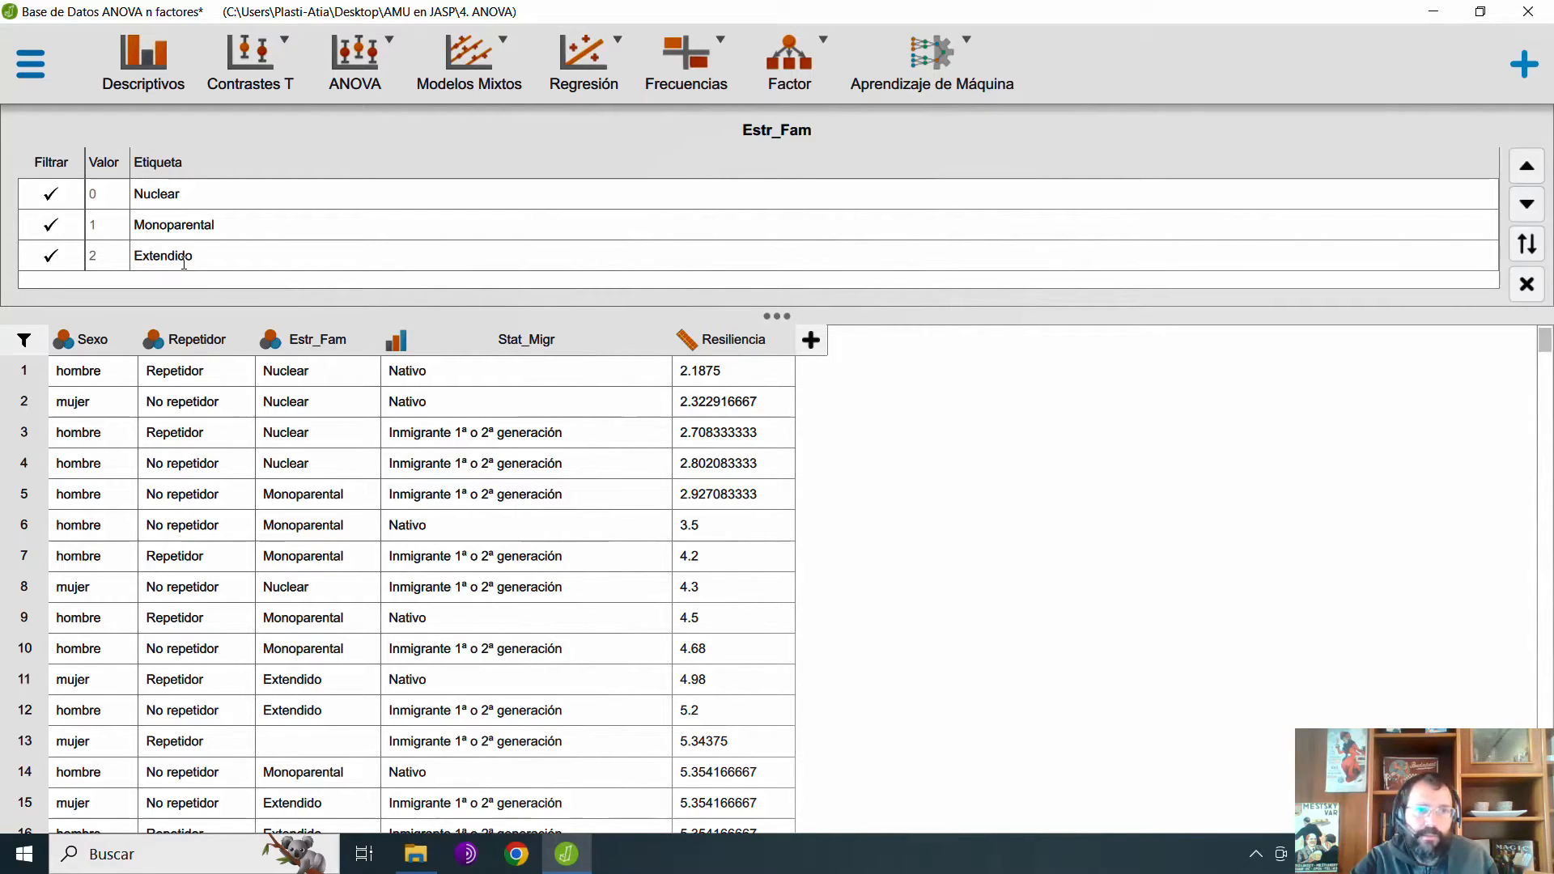
left_click(315, 346)
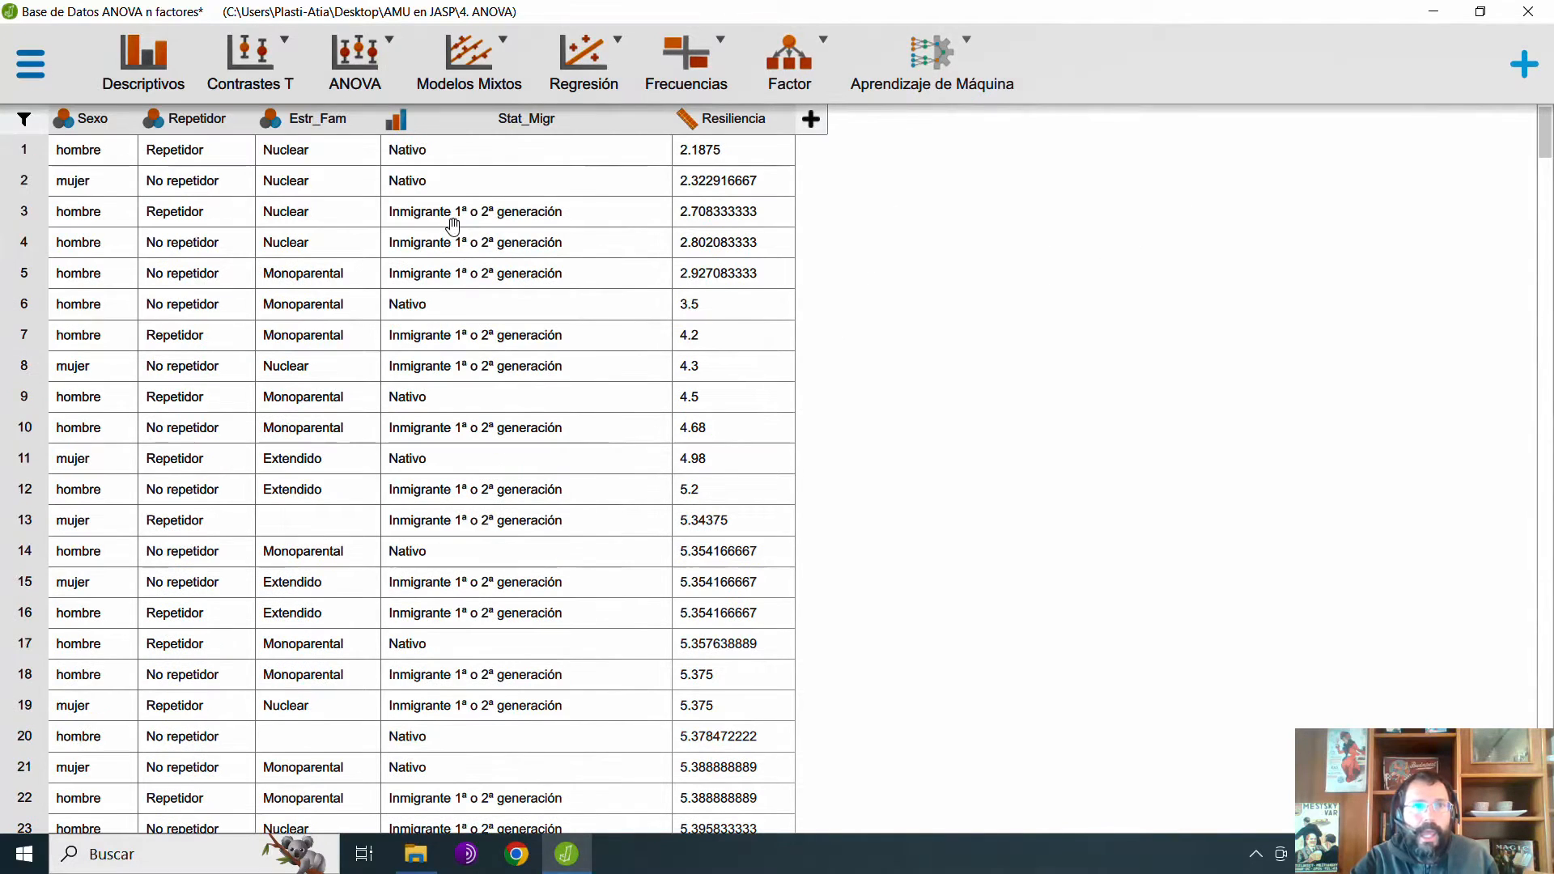
left_click(301, 128)
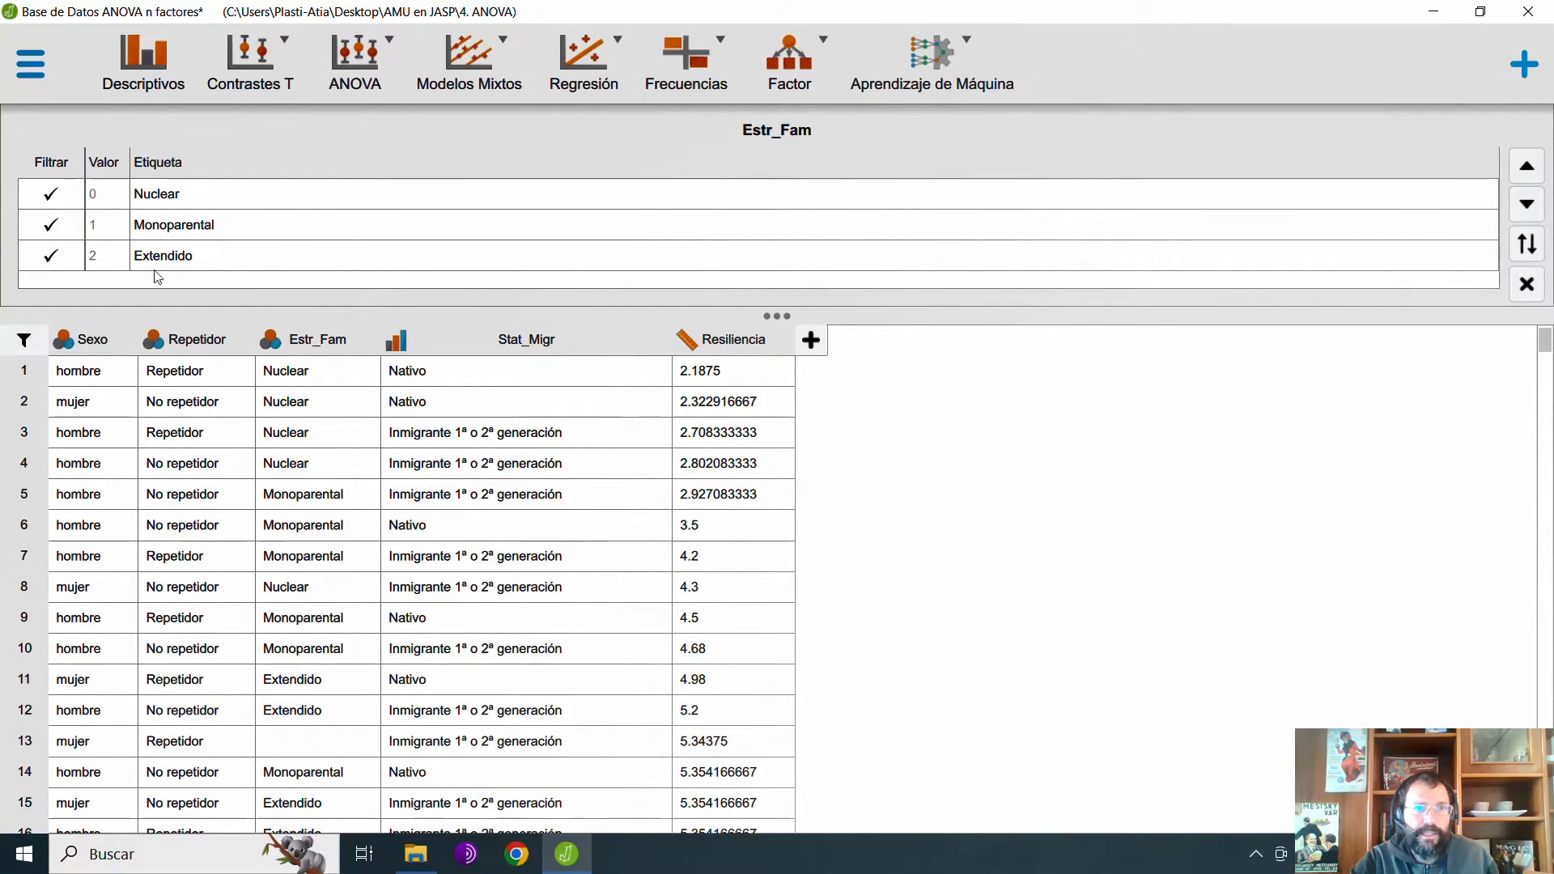
left_click(335, 339)
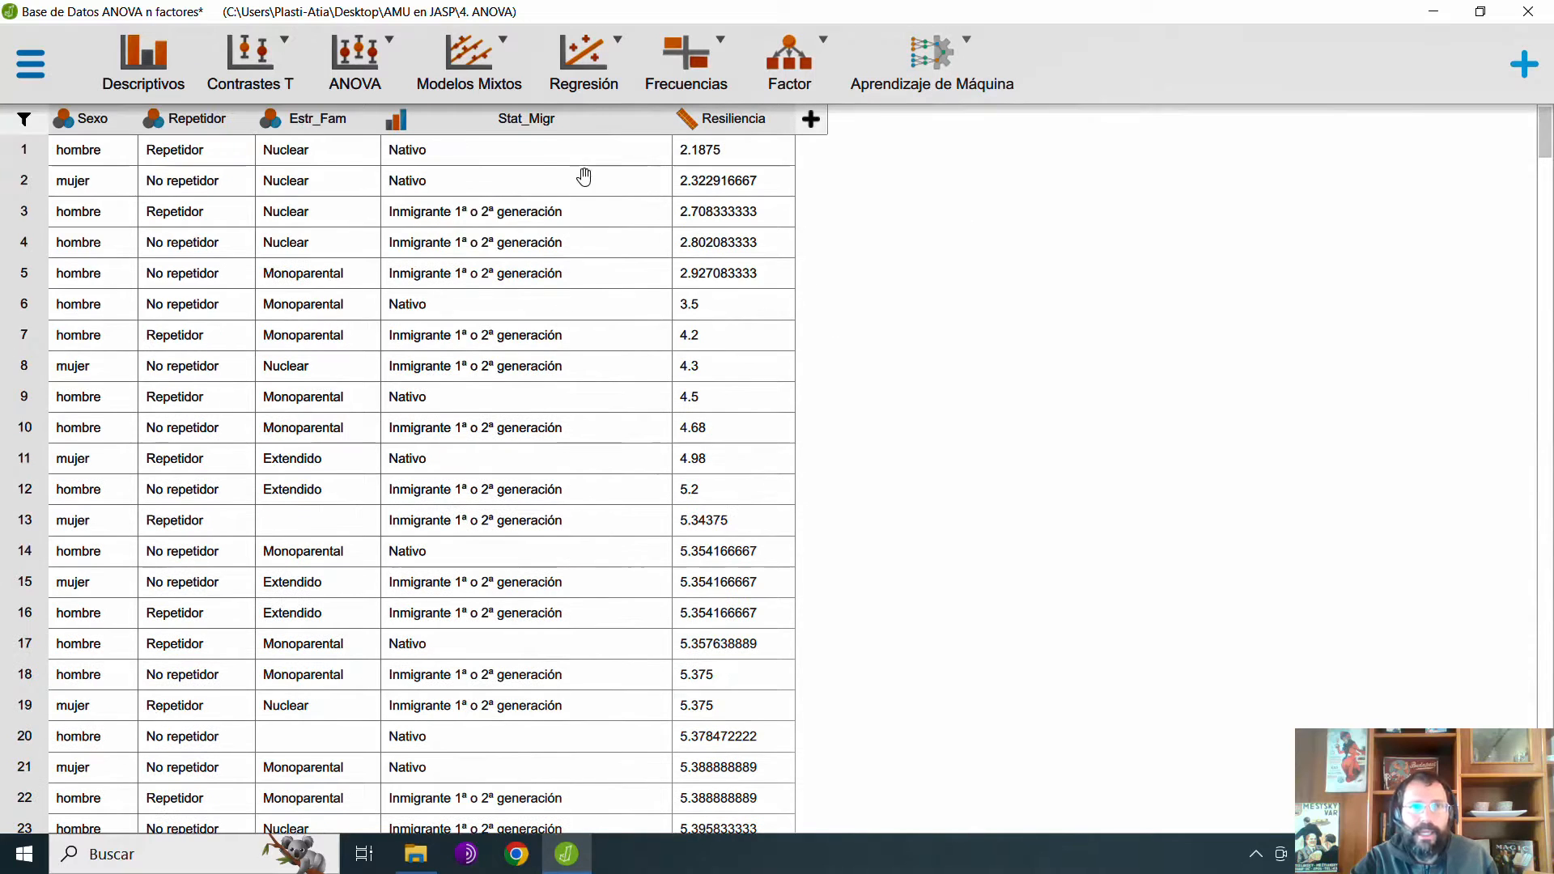
Change the measurement level of Stat_Migr to nominal after checking its value labels, and close the label editor.
left_click(535, 132)
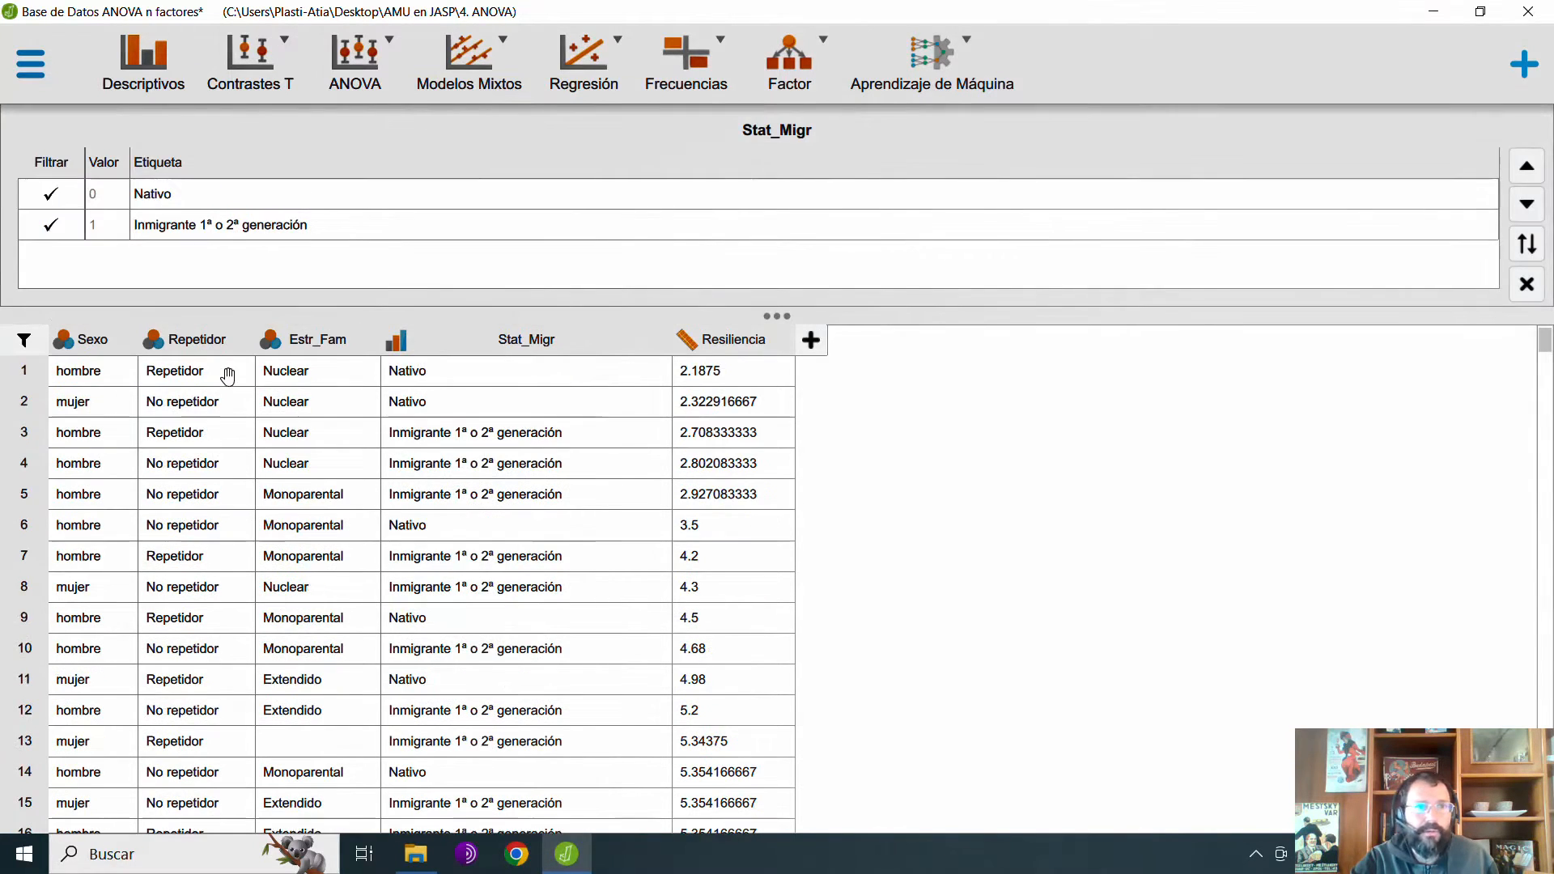
left_click(399, 343)
left_click(434, 419)
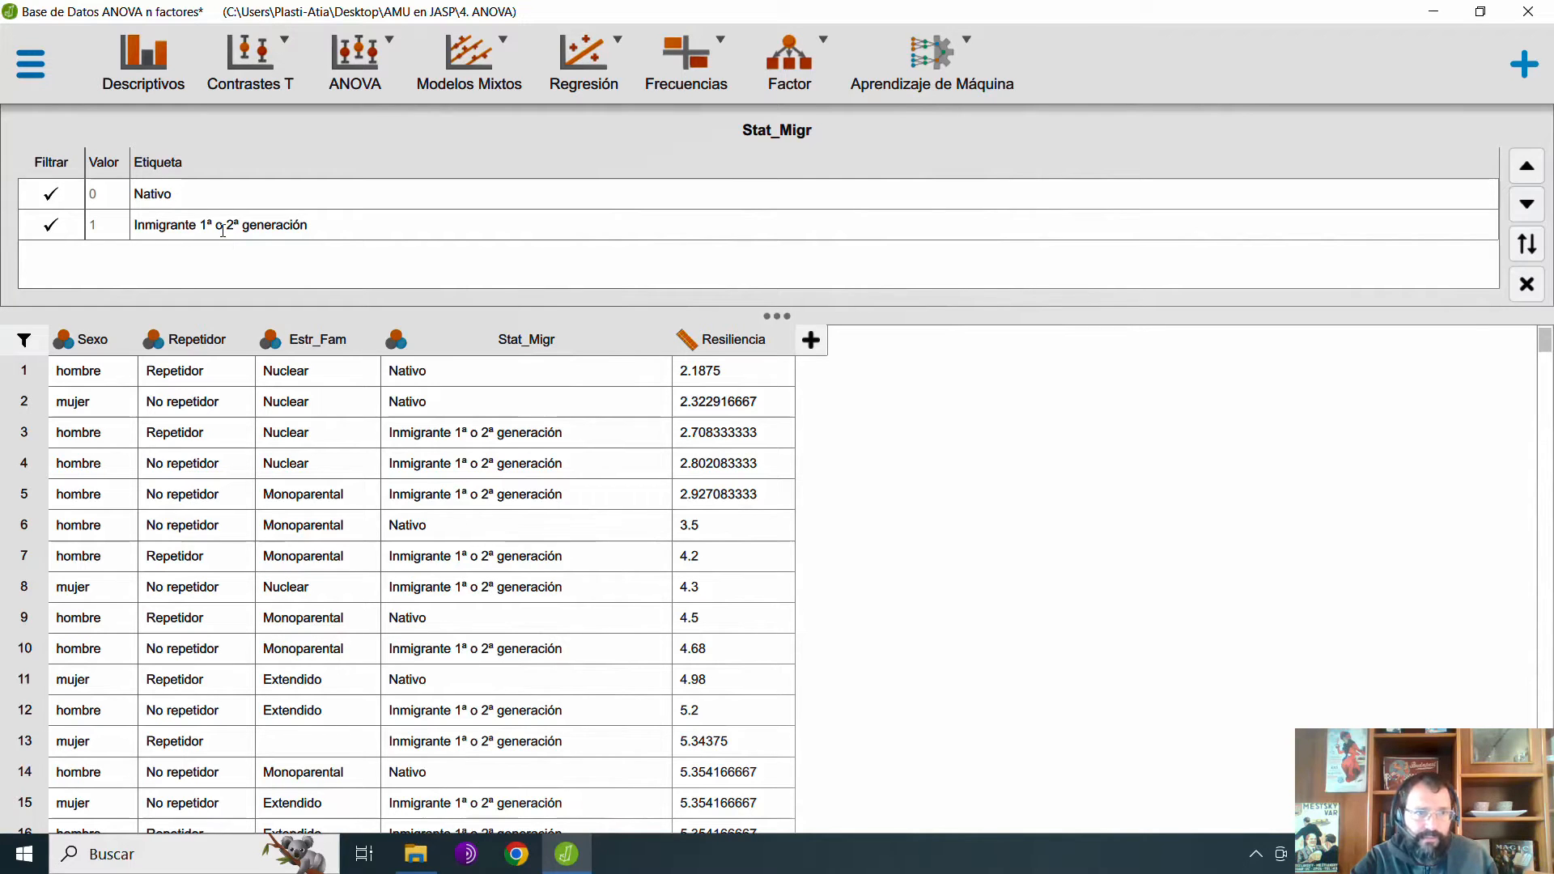
left_click(1527, 283)
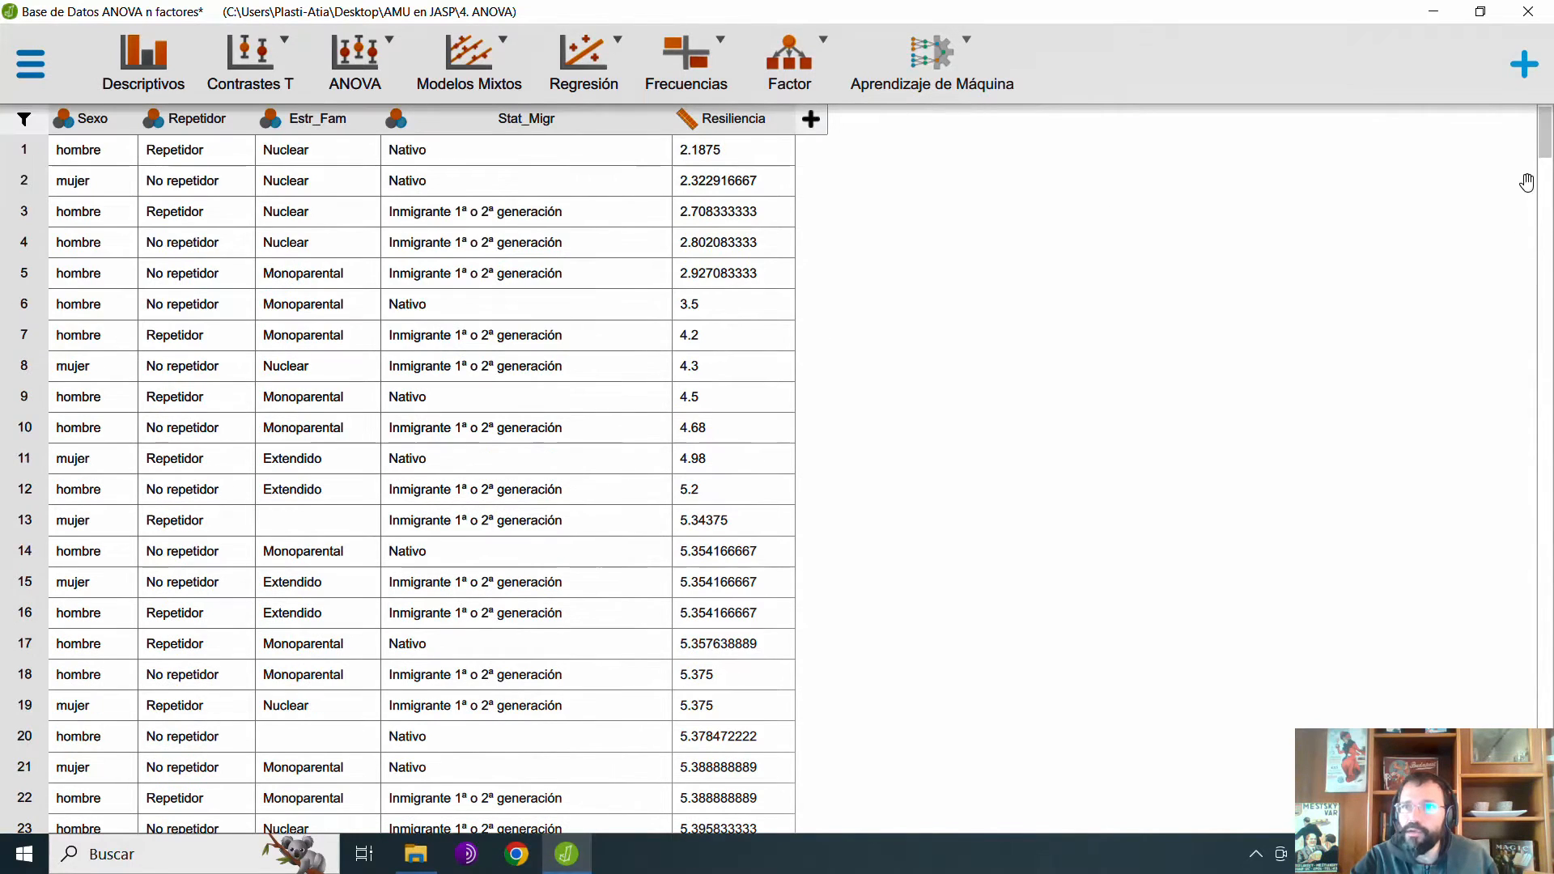
Look through the full dataset, start a classical ANOVA and assign Resiliencia as the dependent variable.
left_click_drag(1546, 153, 1546, 786)
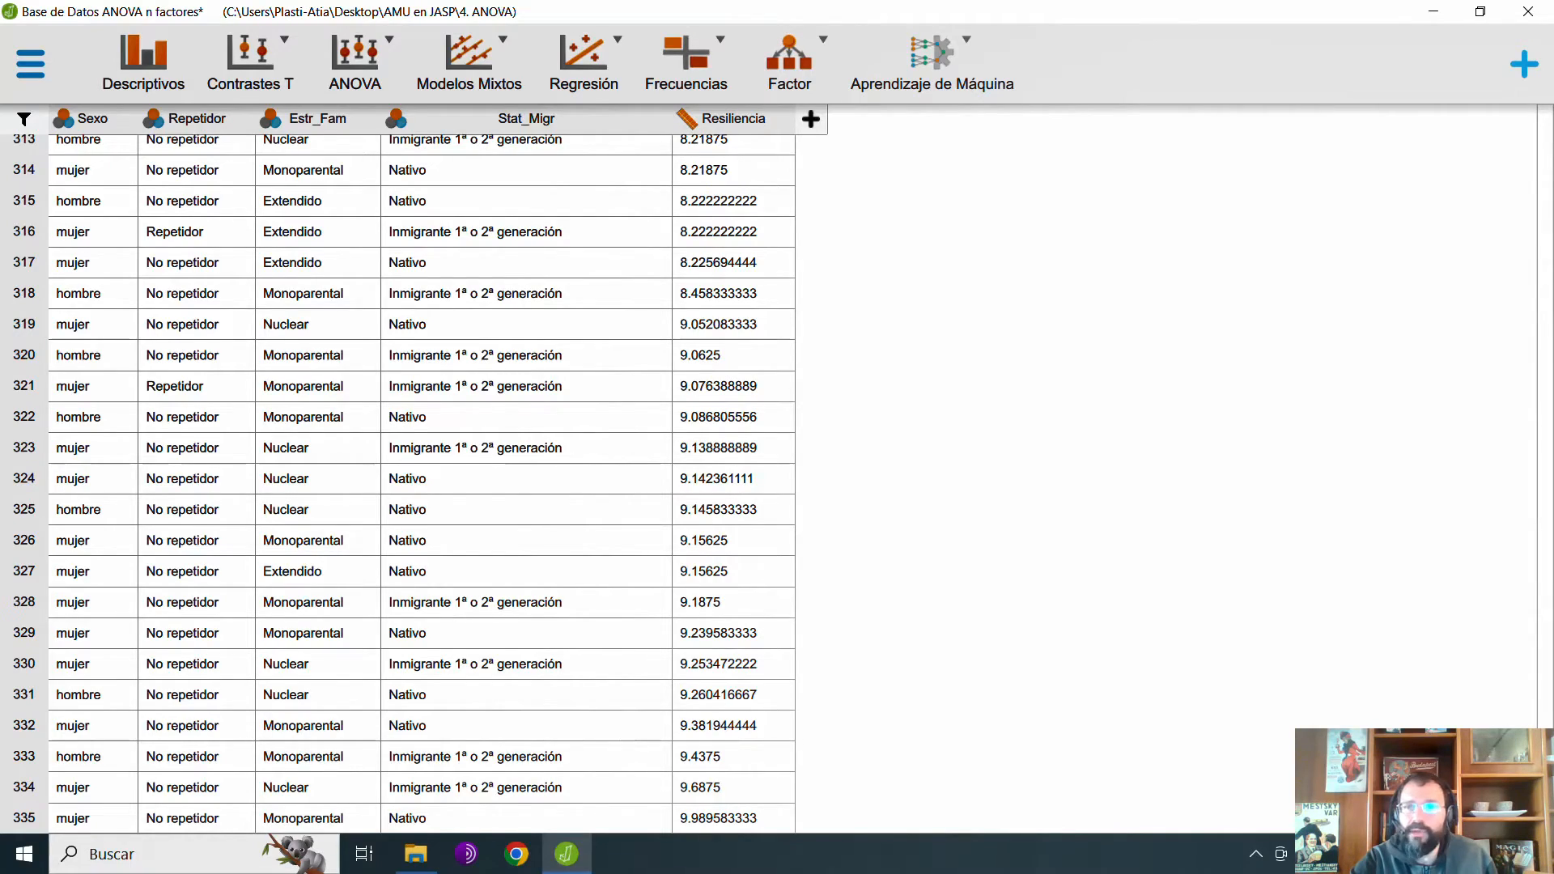
left_click_drag(1546, 801, 1548, 120)
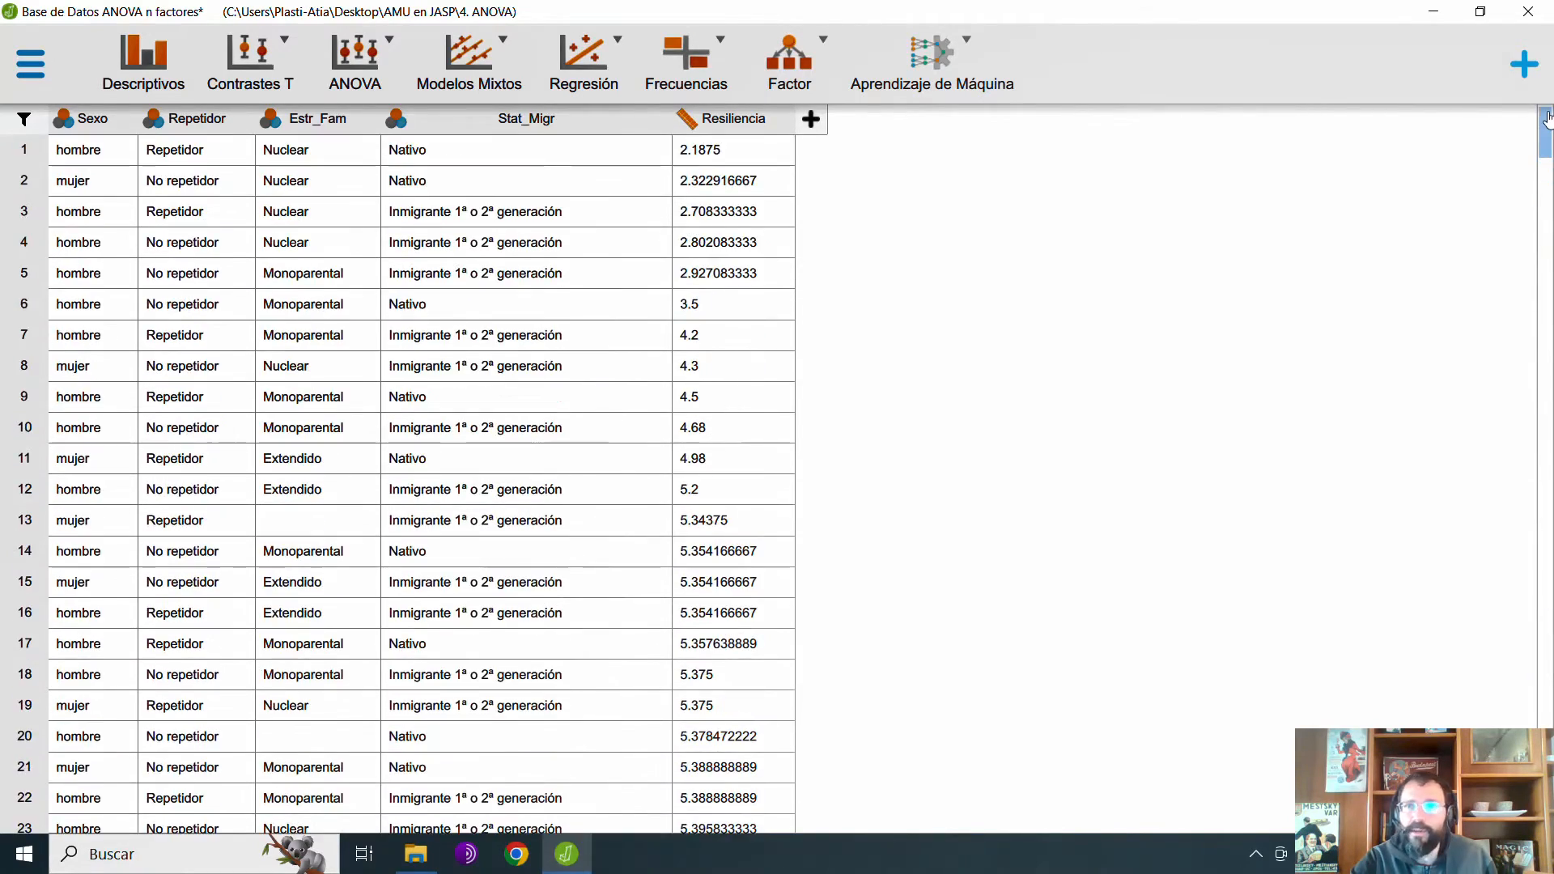
left_click(372, 69)
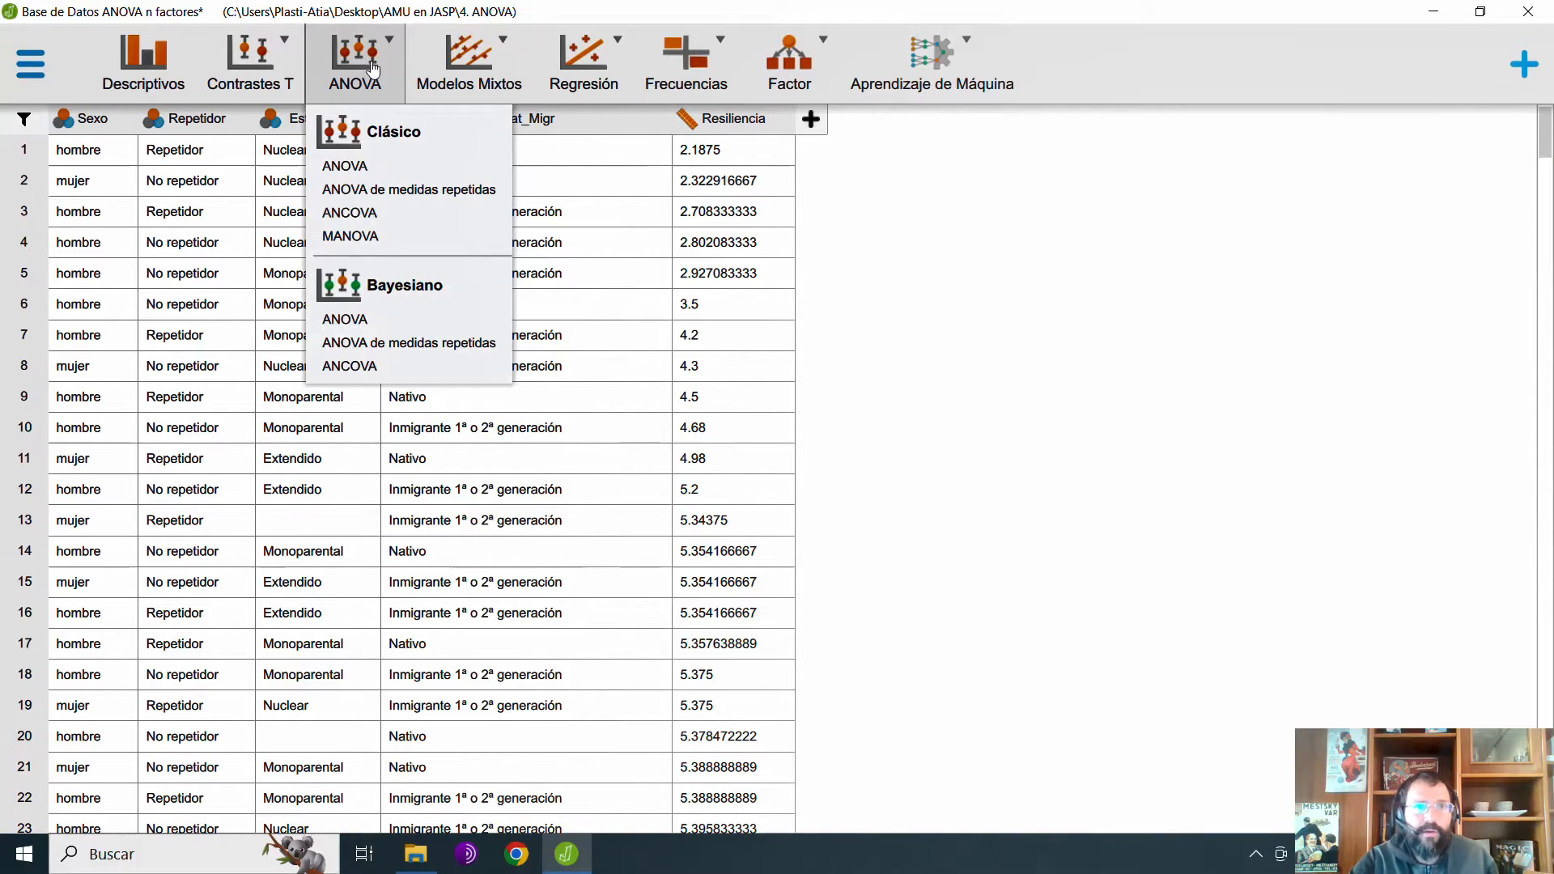
left_click(396, 172)
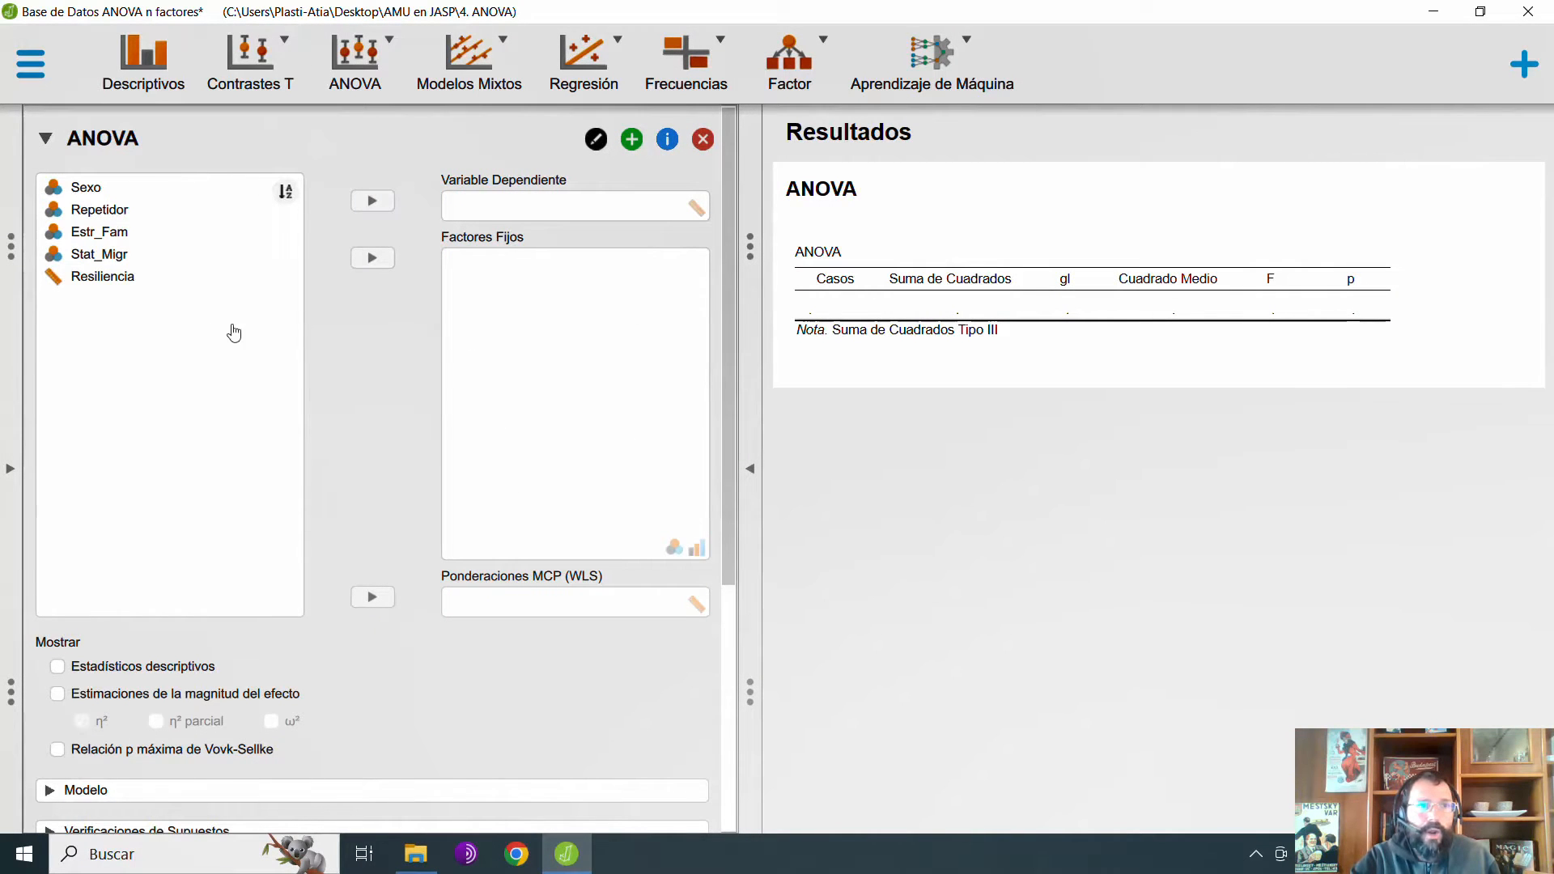
left_click(106, 290)
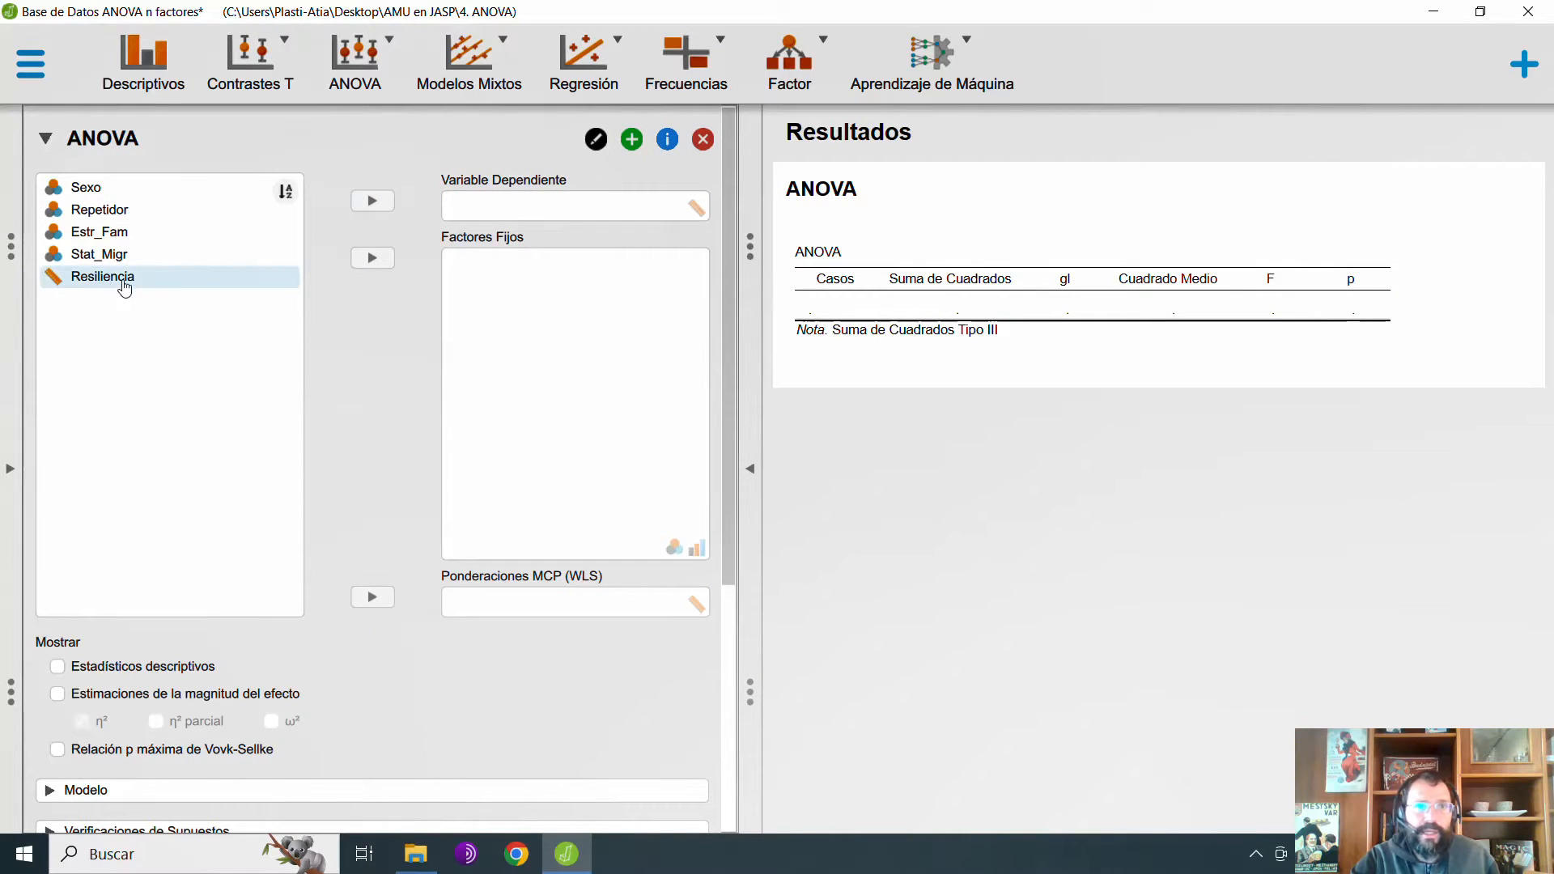
left_click(115, 289)
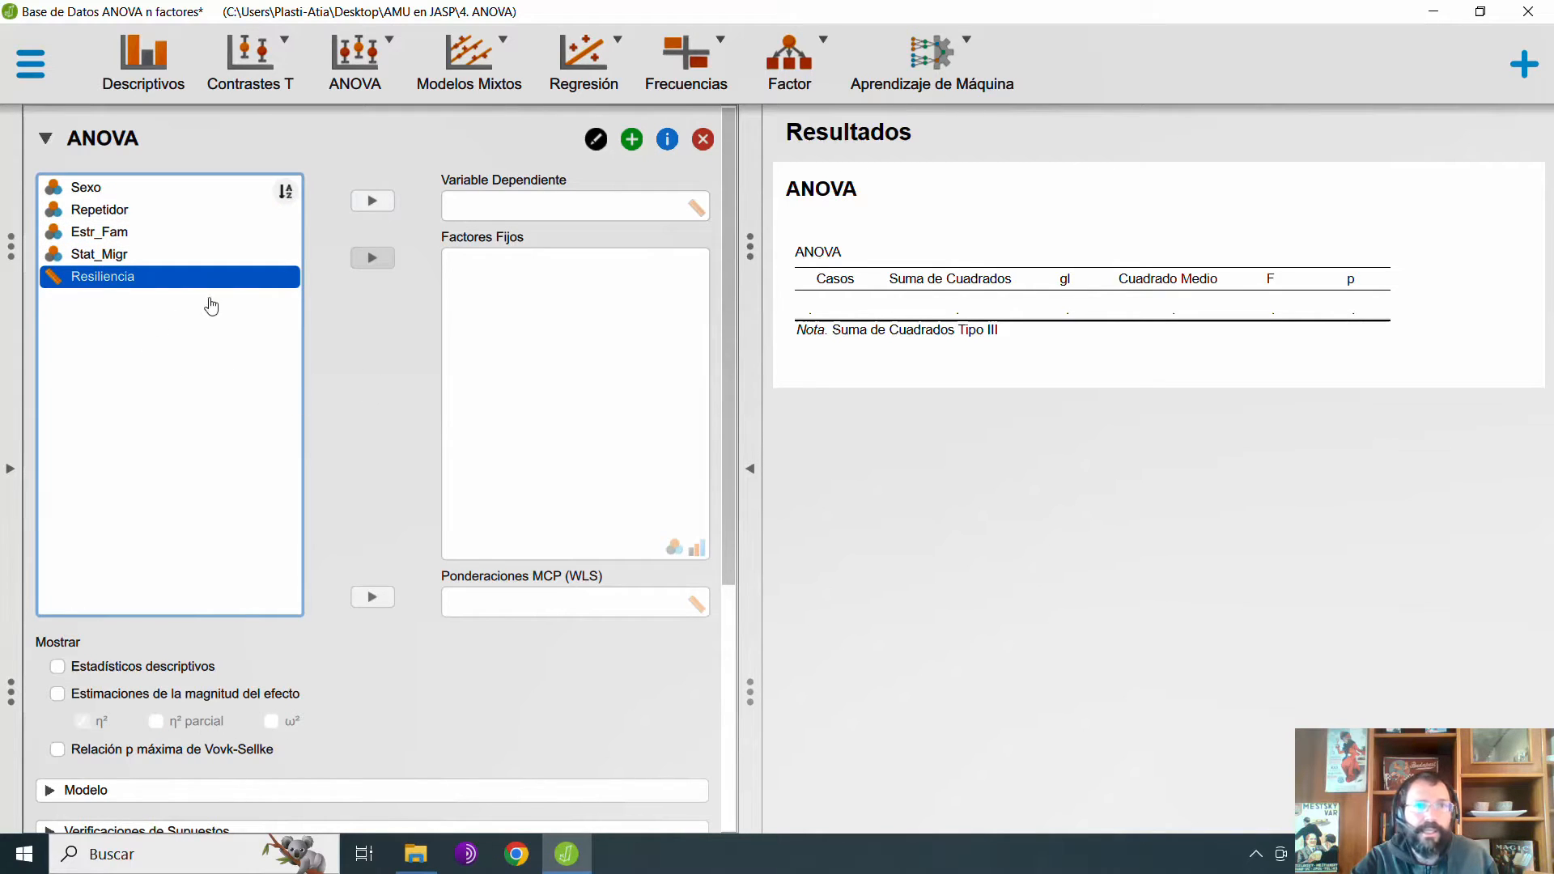
left_click(372, 201)
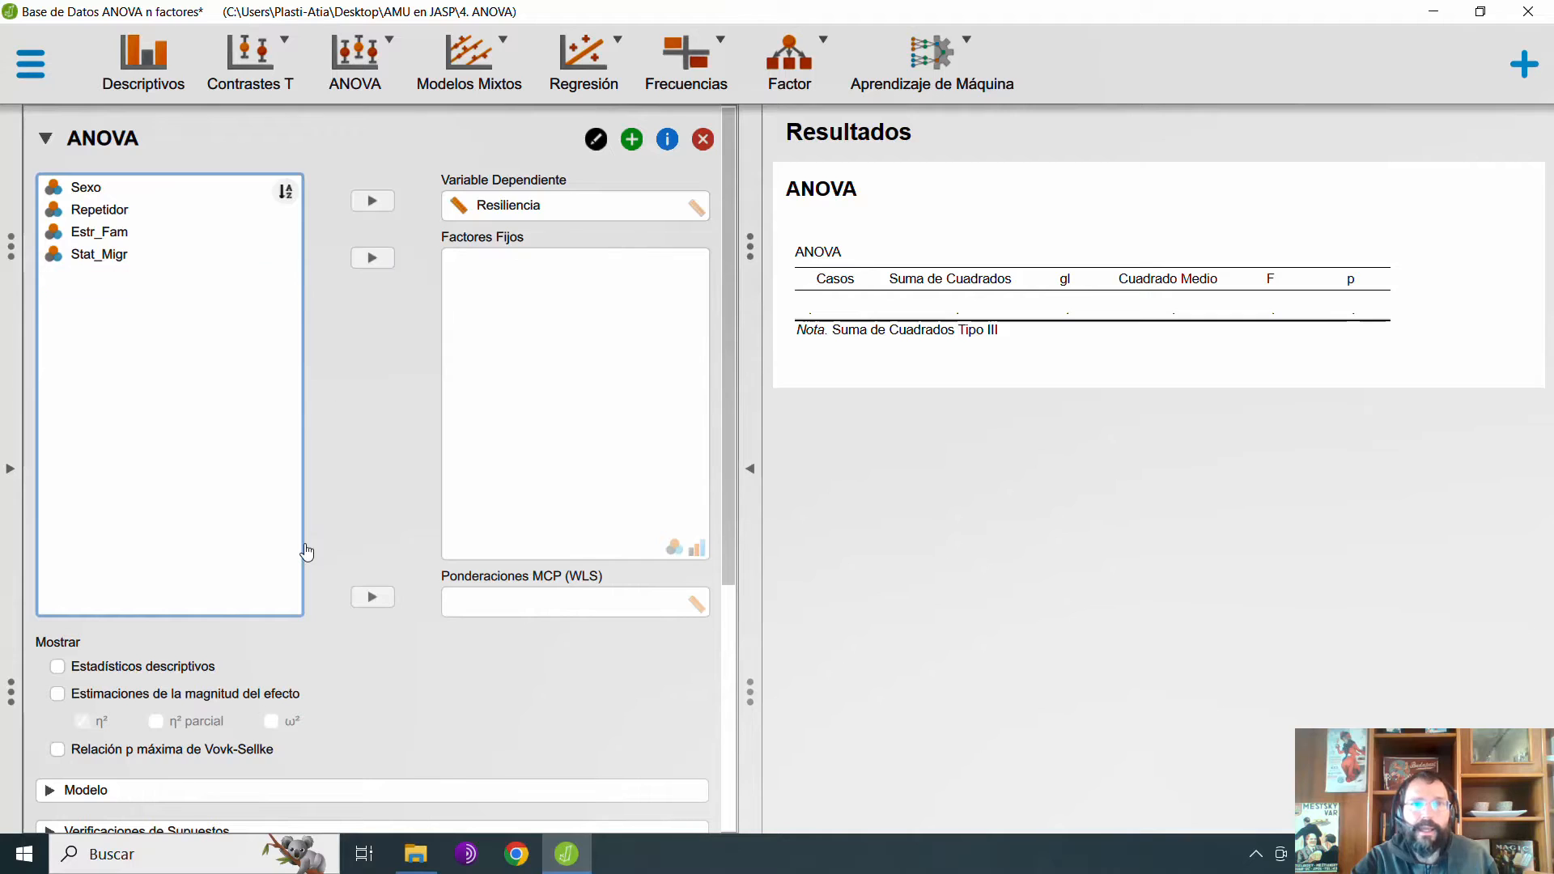
Add Sexo, Repetidor, Estr_Fam and Stat_Migr to the ANOVA as fixed factors.
left_click(94, 190)
left_click(174, 256, "shift")
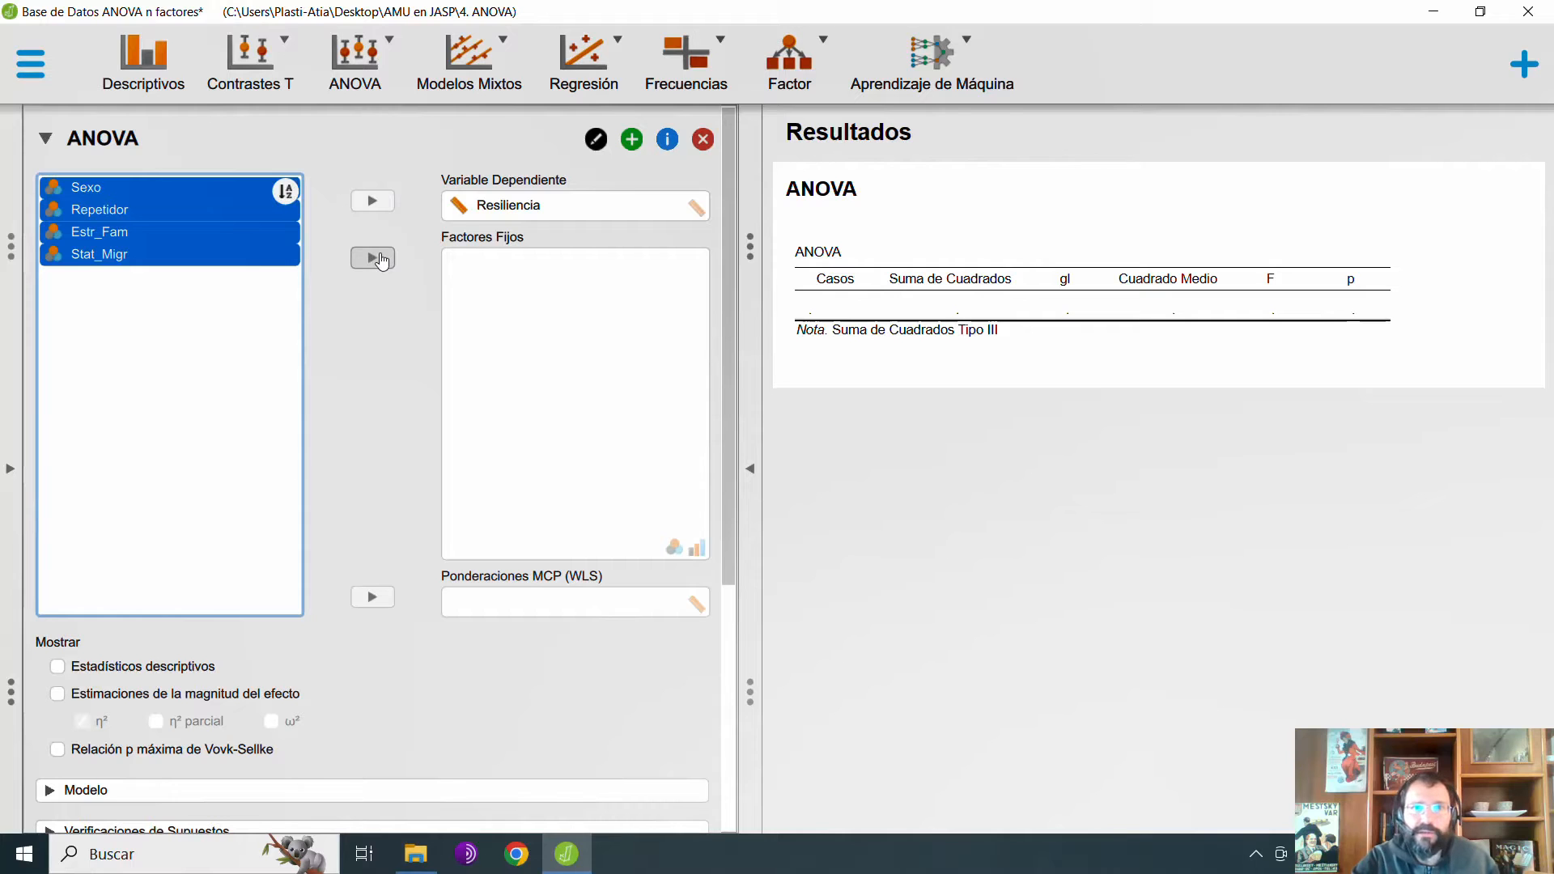
left_click(372, 259)
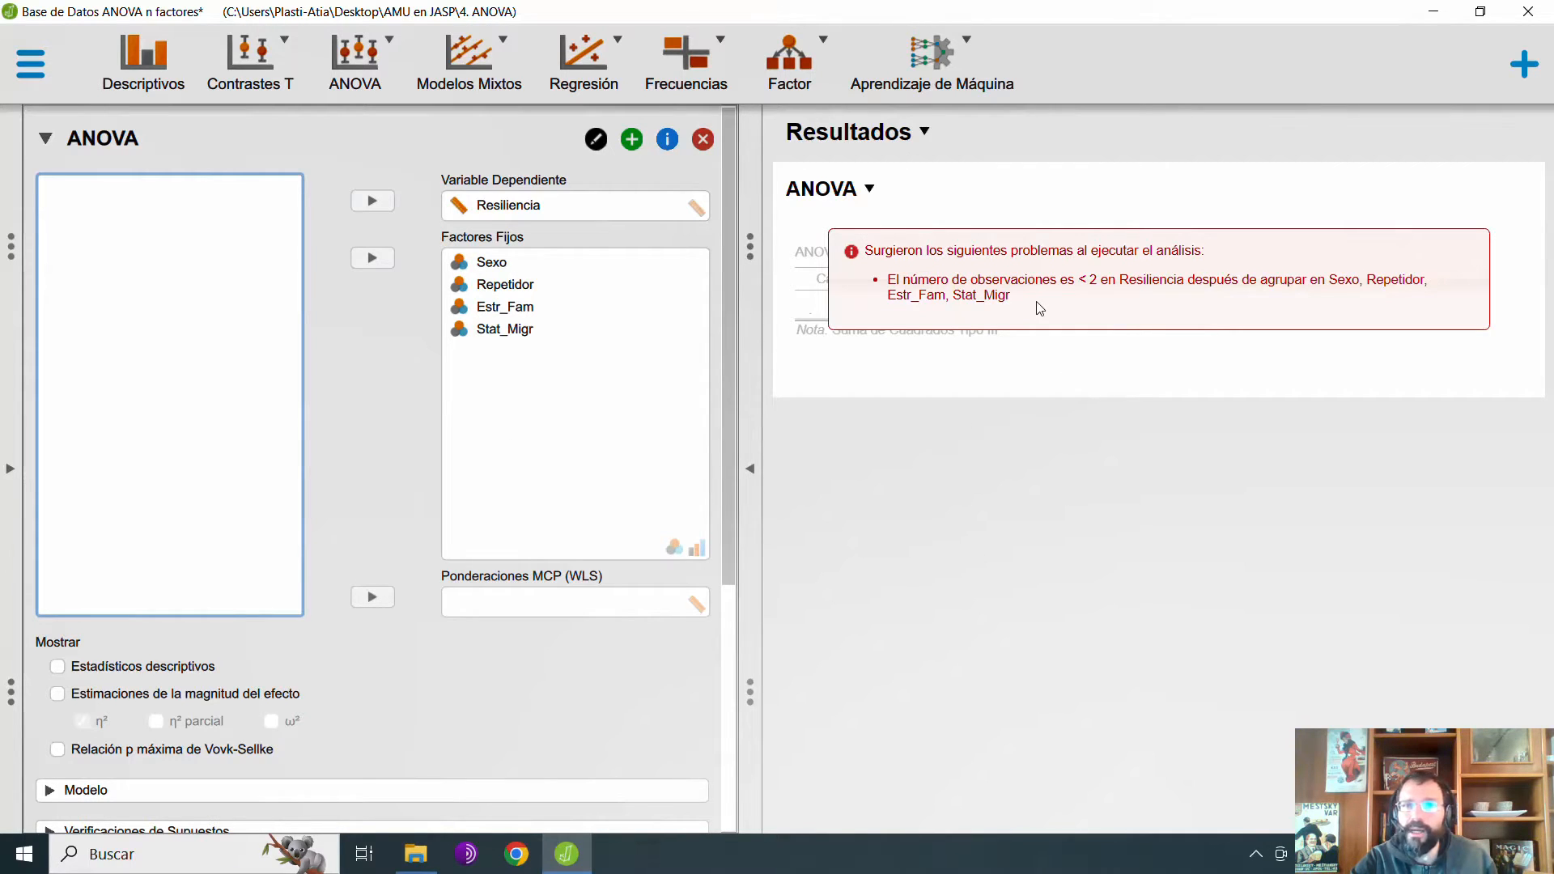
Remove all three-way interactions and the four-way interaction from the ANOVA model terms, keeping main effects and two-way interactions.
scroll(385, 528, "down", 2)
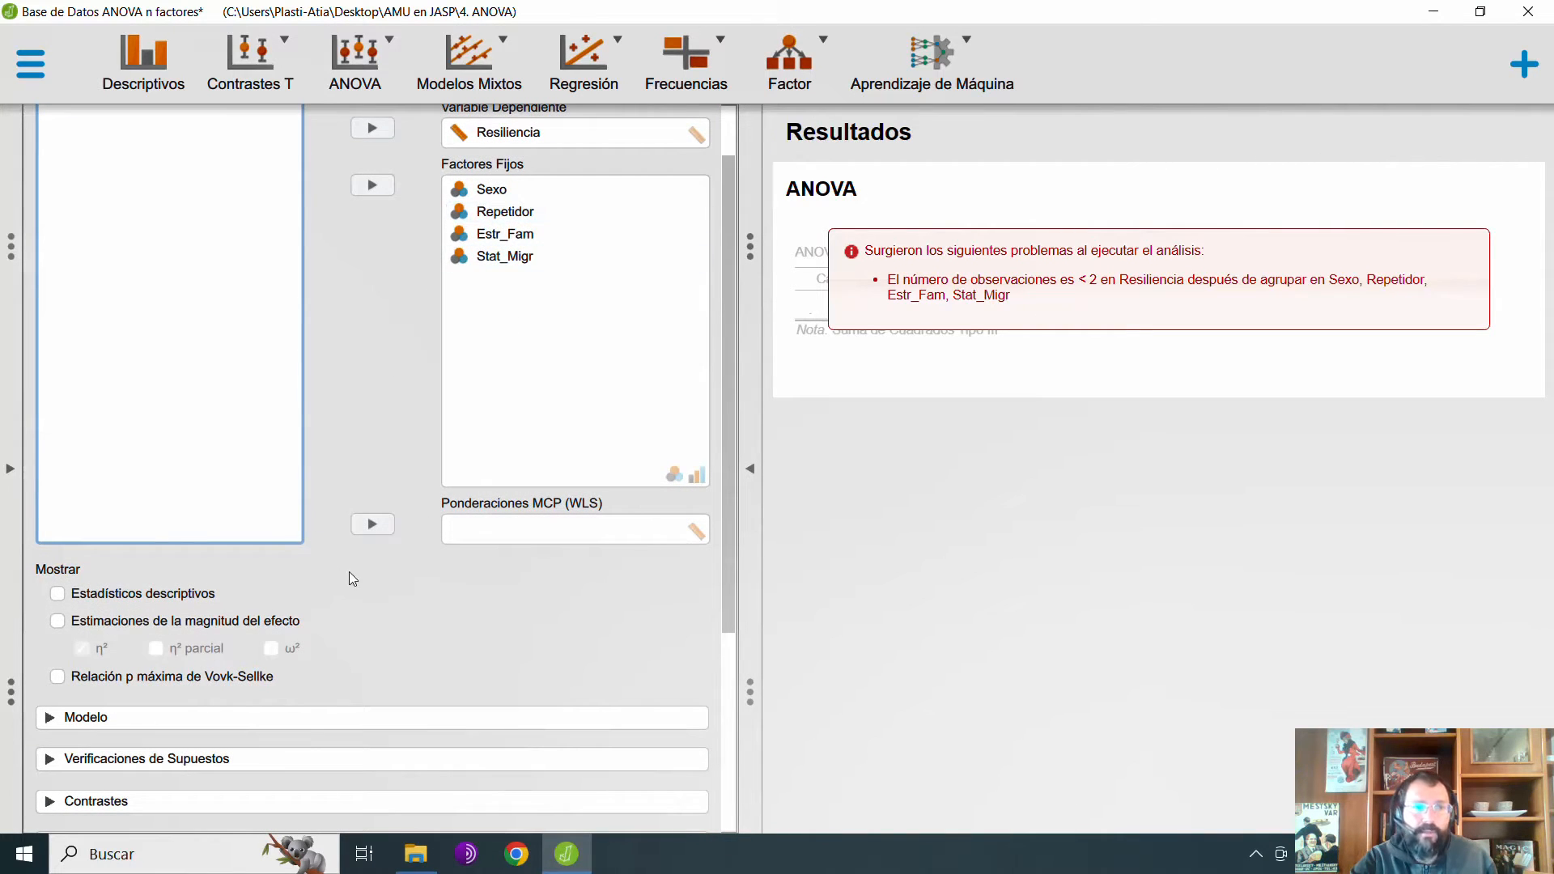
scroll(372, 580, "down", 2)
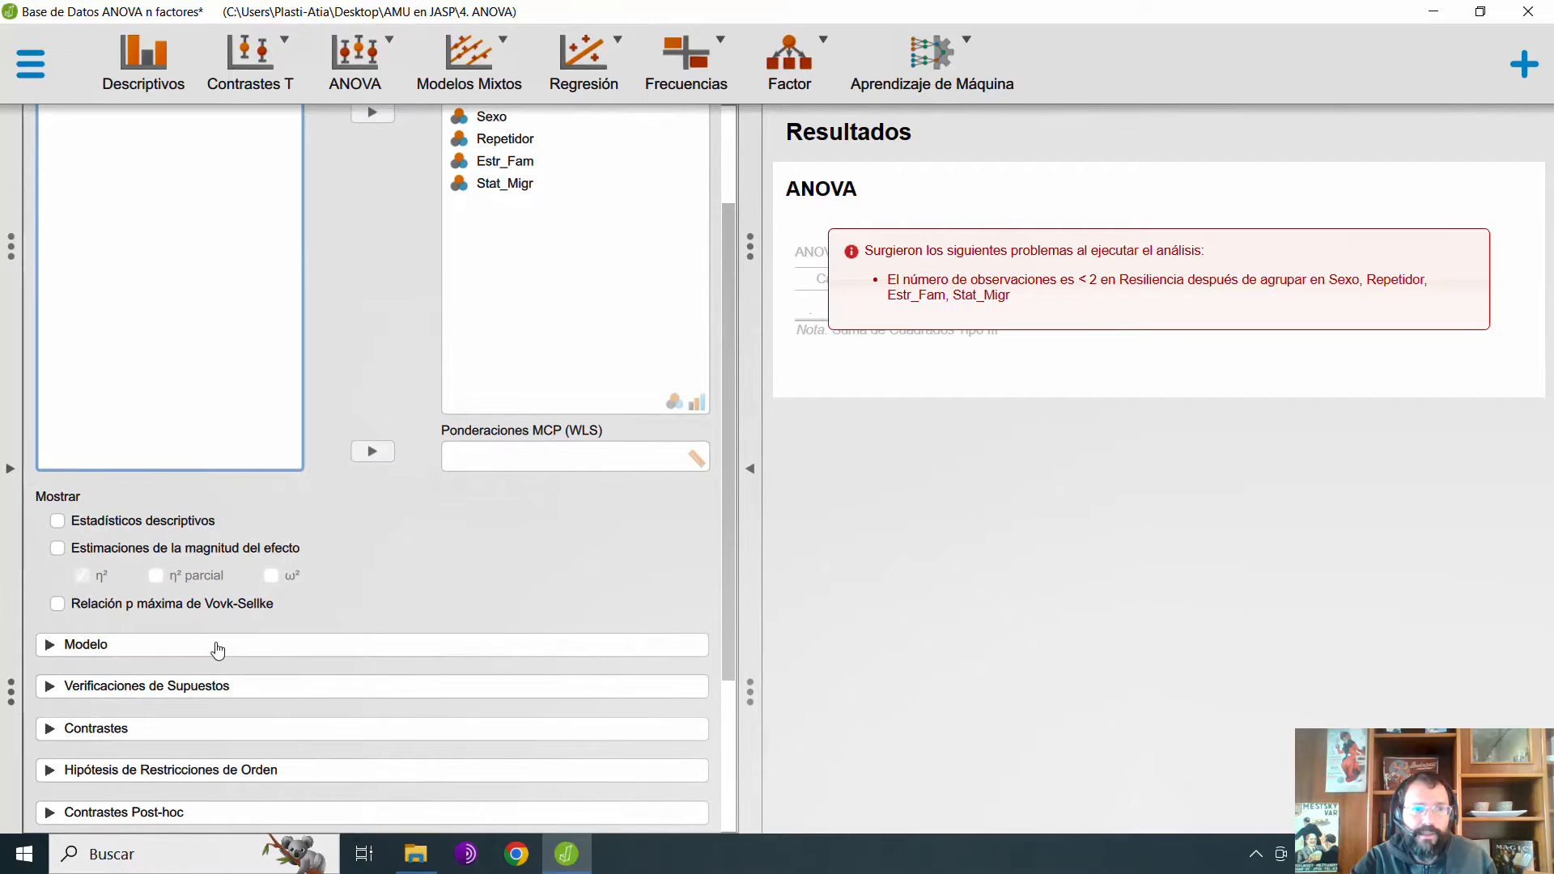
left_click(207, 648)
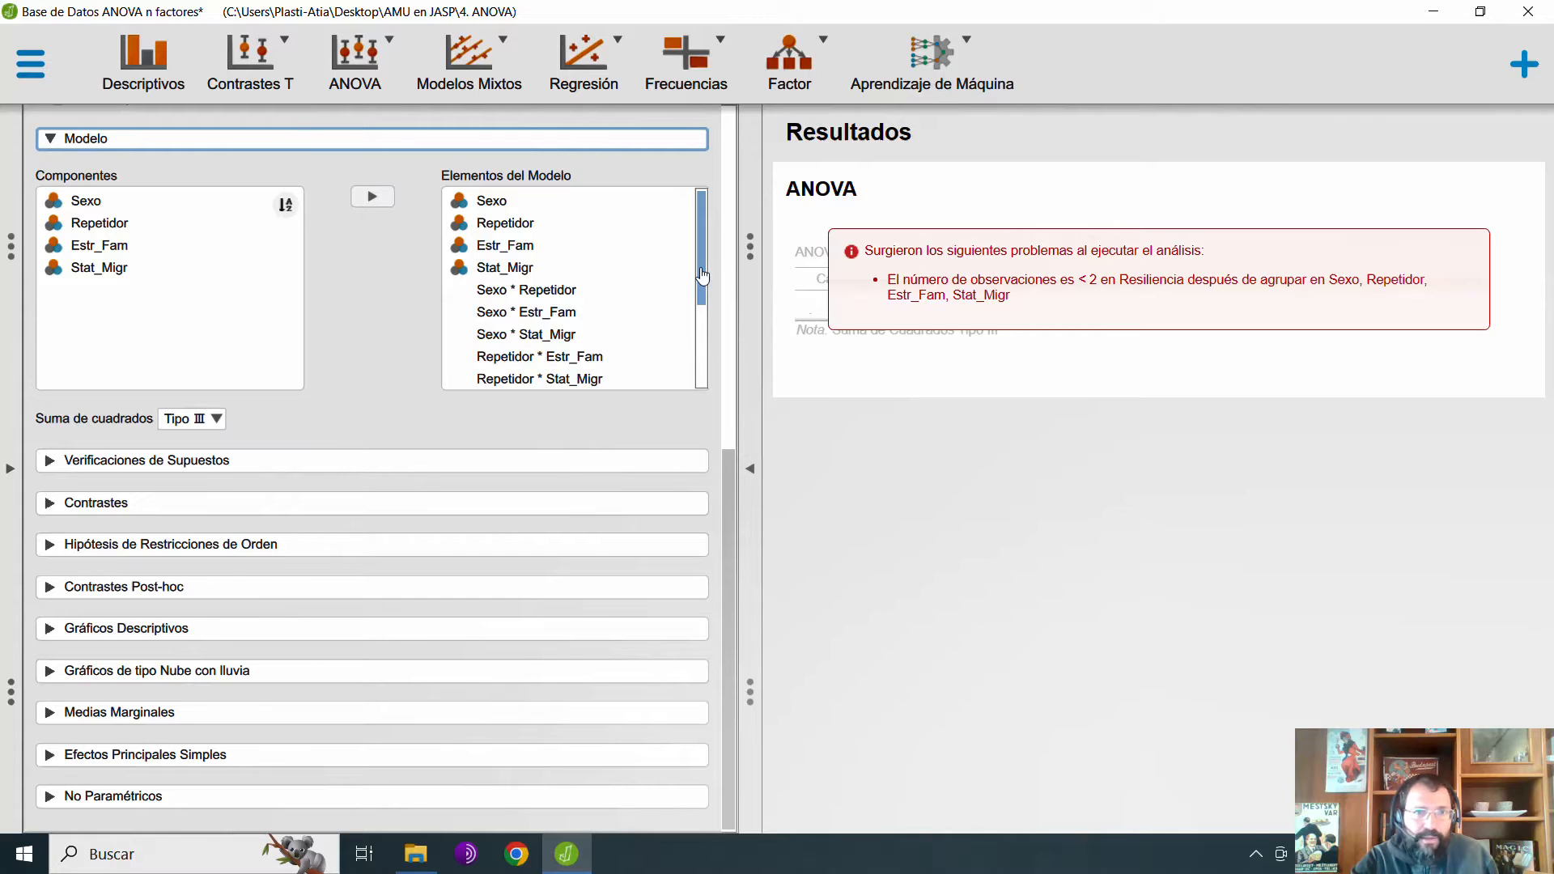
left_click_drag(701, 279, 701, 284)
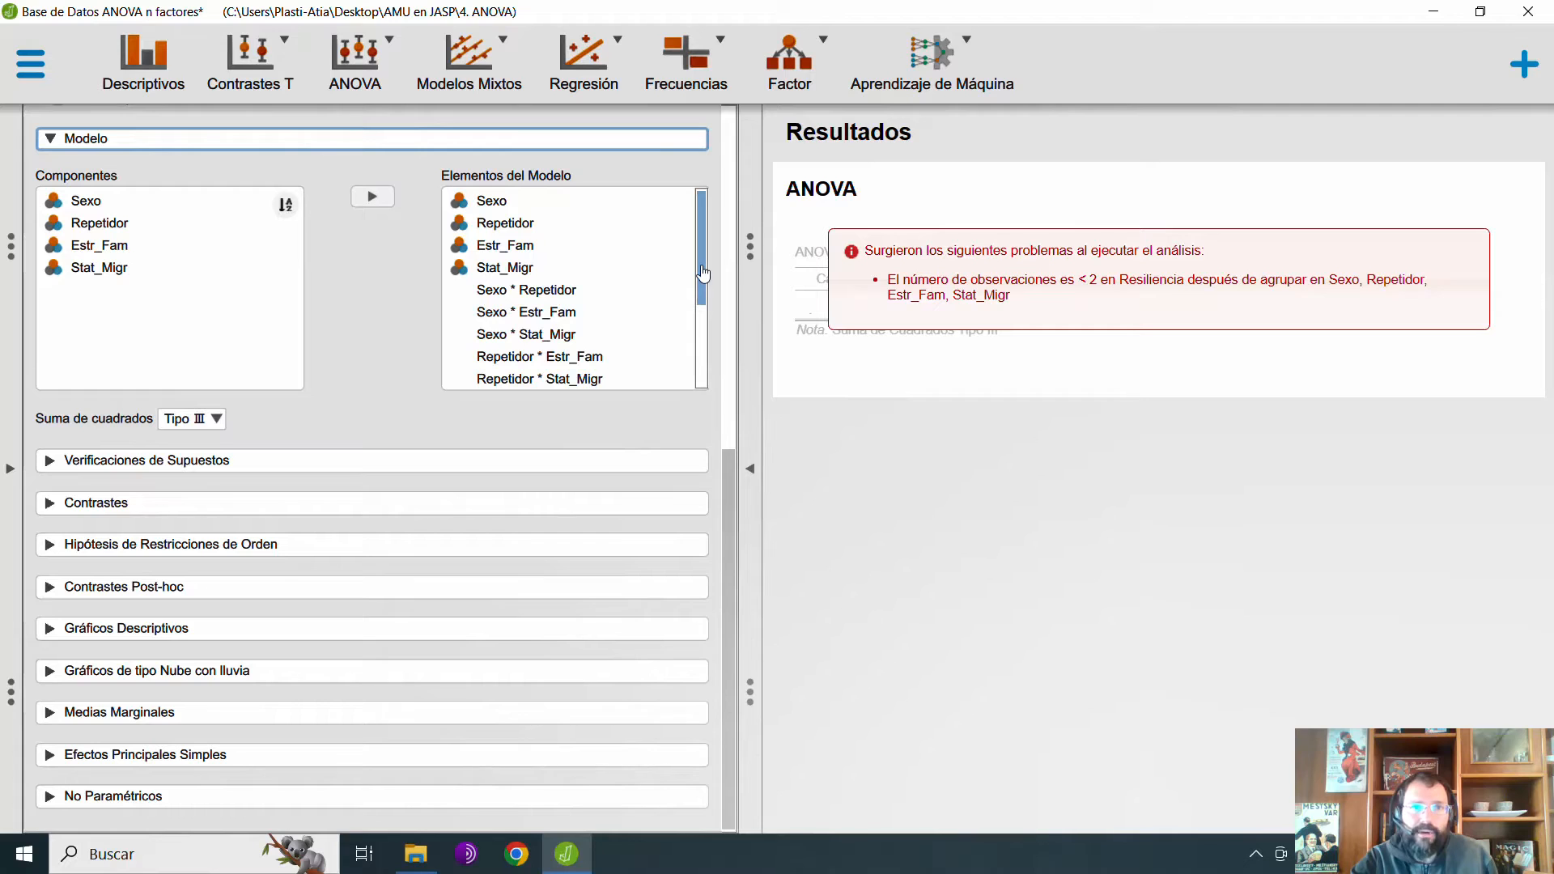
left_click_drag(704, 274, 698, 322)
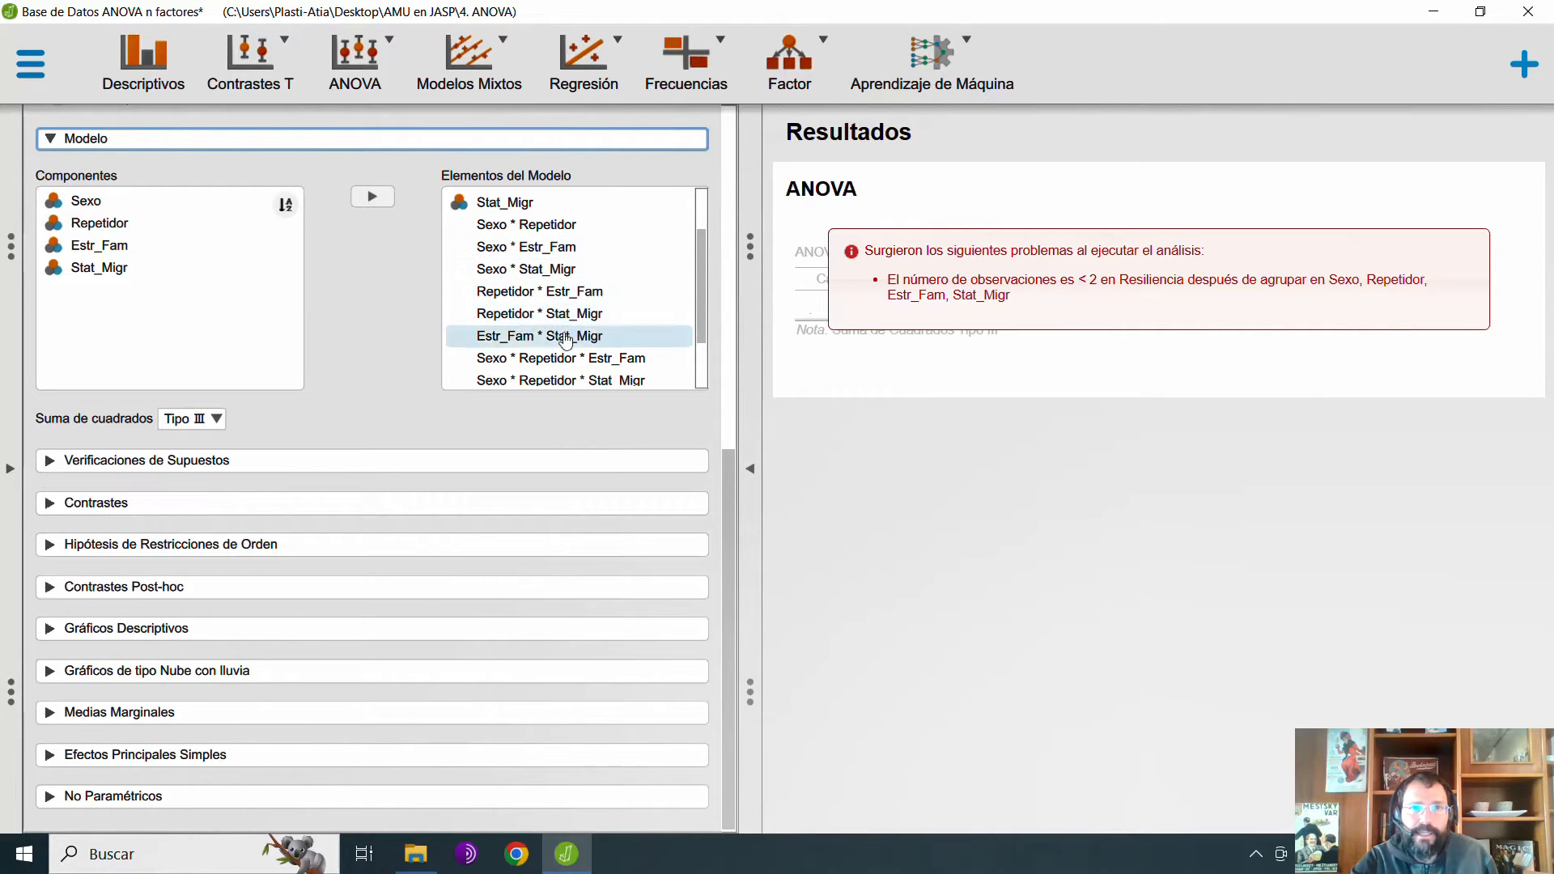
scroll(705, 321, "down", 3)
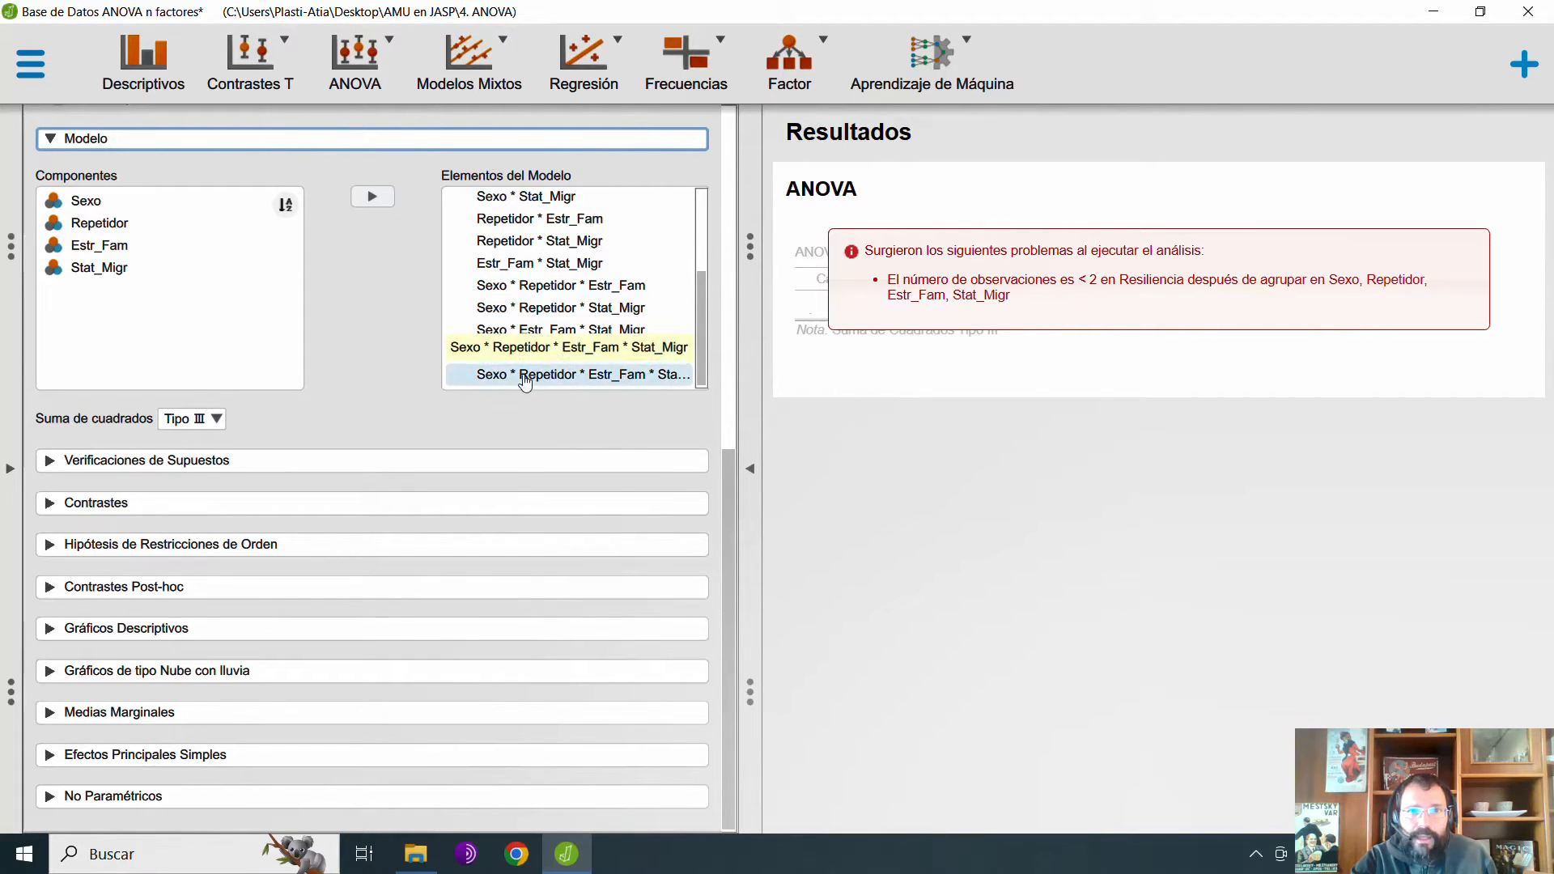
left_click(522, 376)
left_click_drag(536, 362, 552, 295)
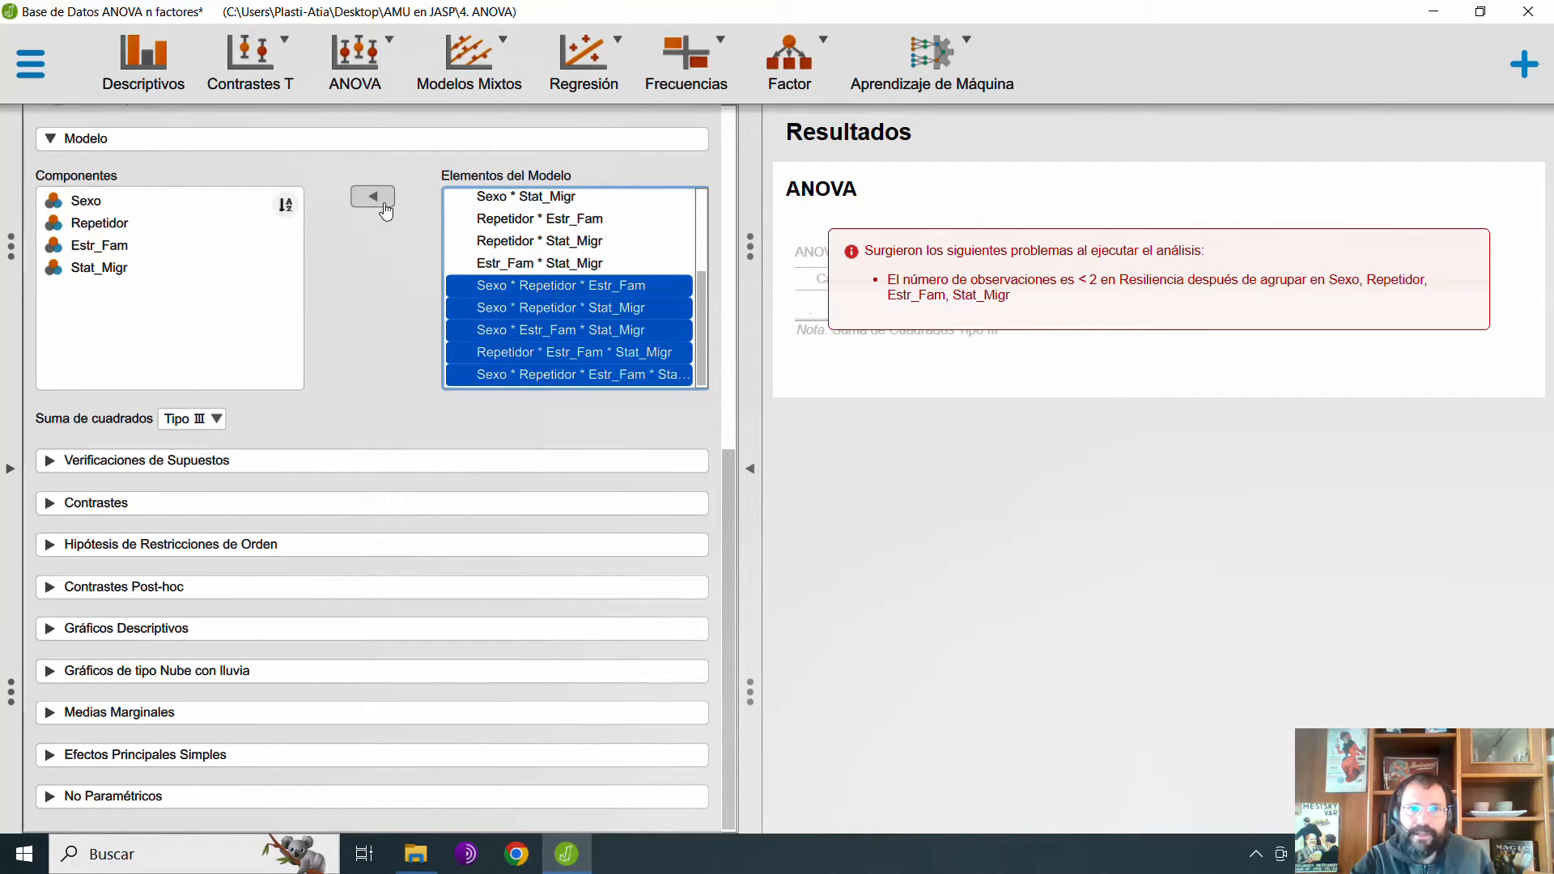
left_click(386, 211)
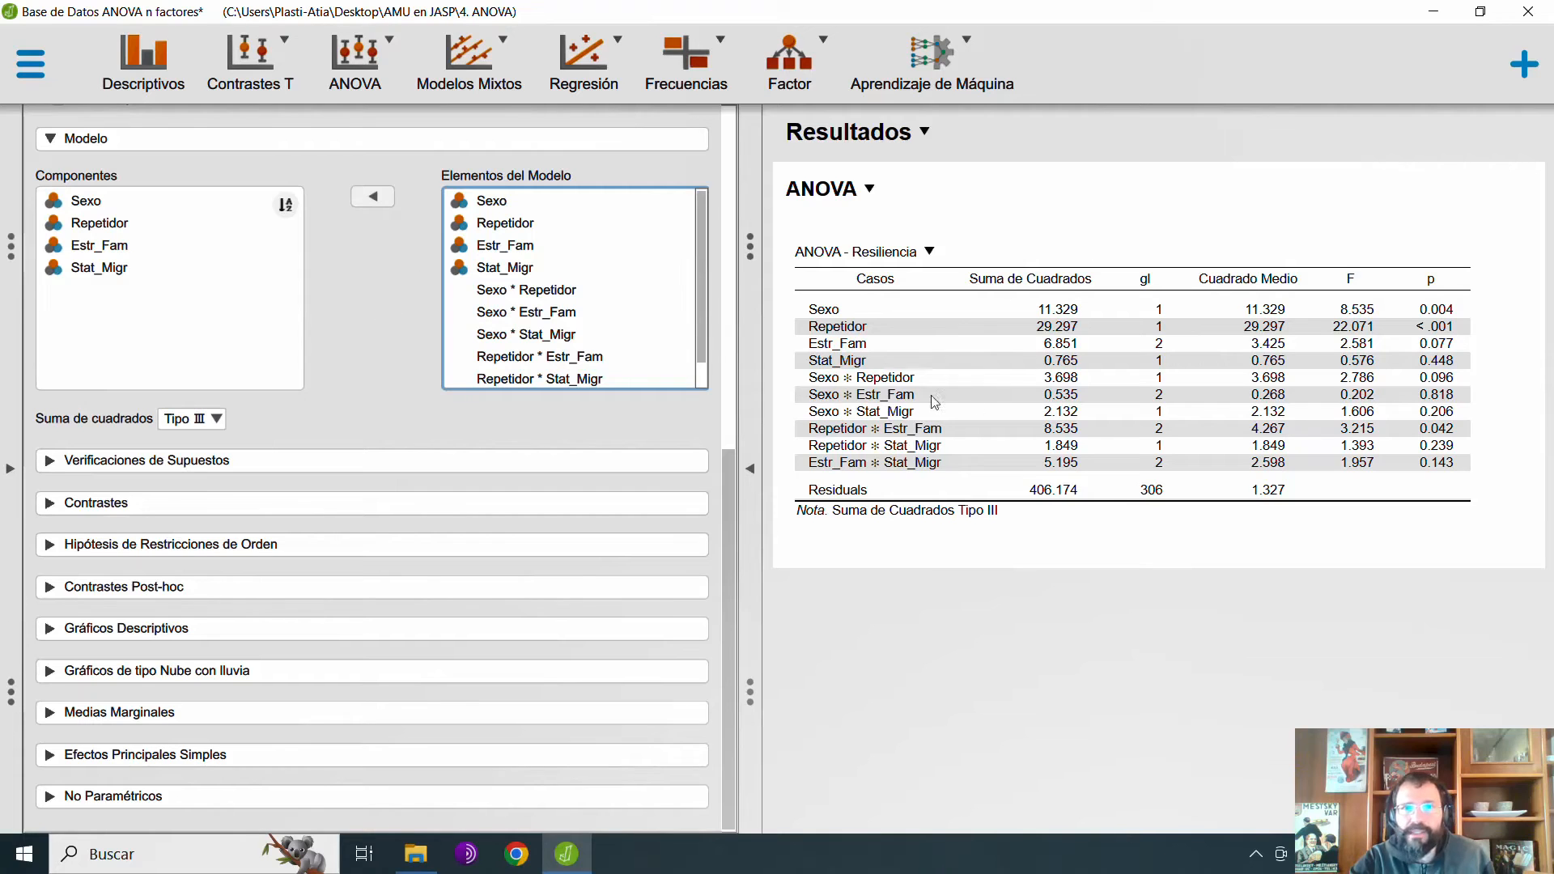
left_click(252, 142)
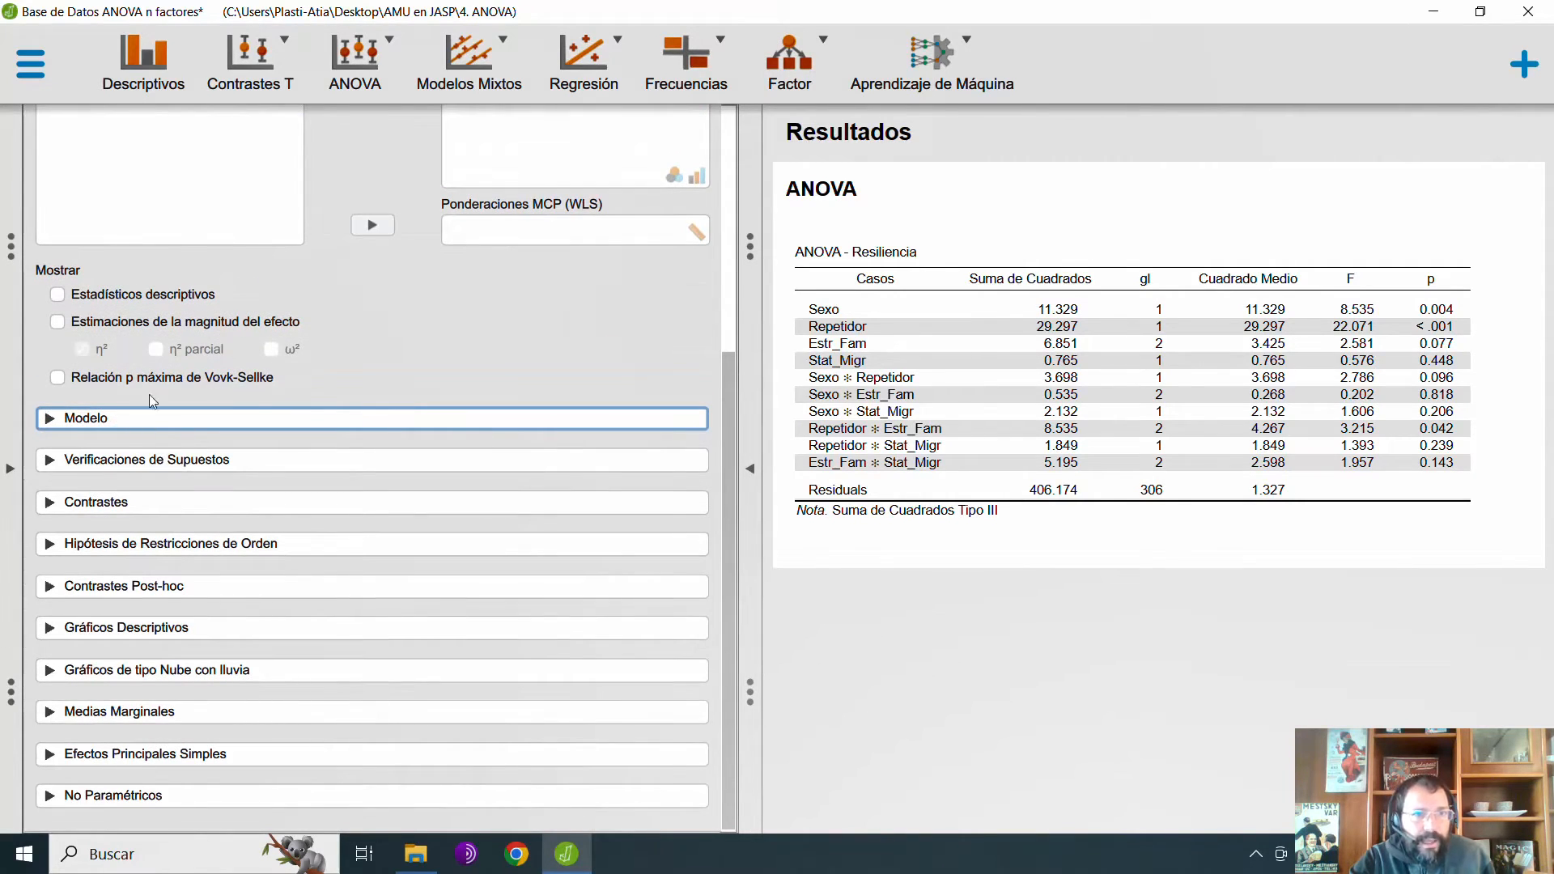
Add descriptive statistics and η² effect size estimates to the ANOVA output, and enlarge the results for reading.
left_click(57, 294)
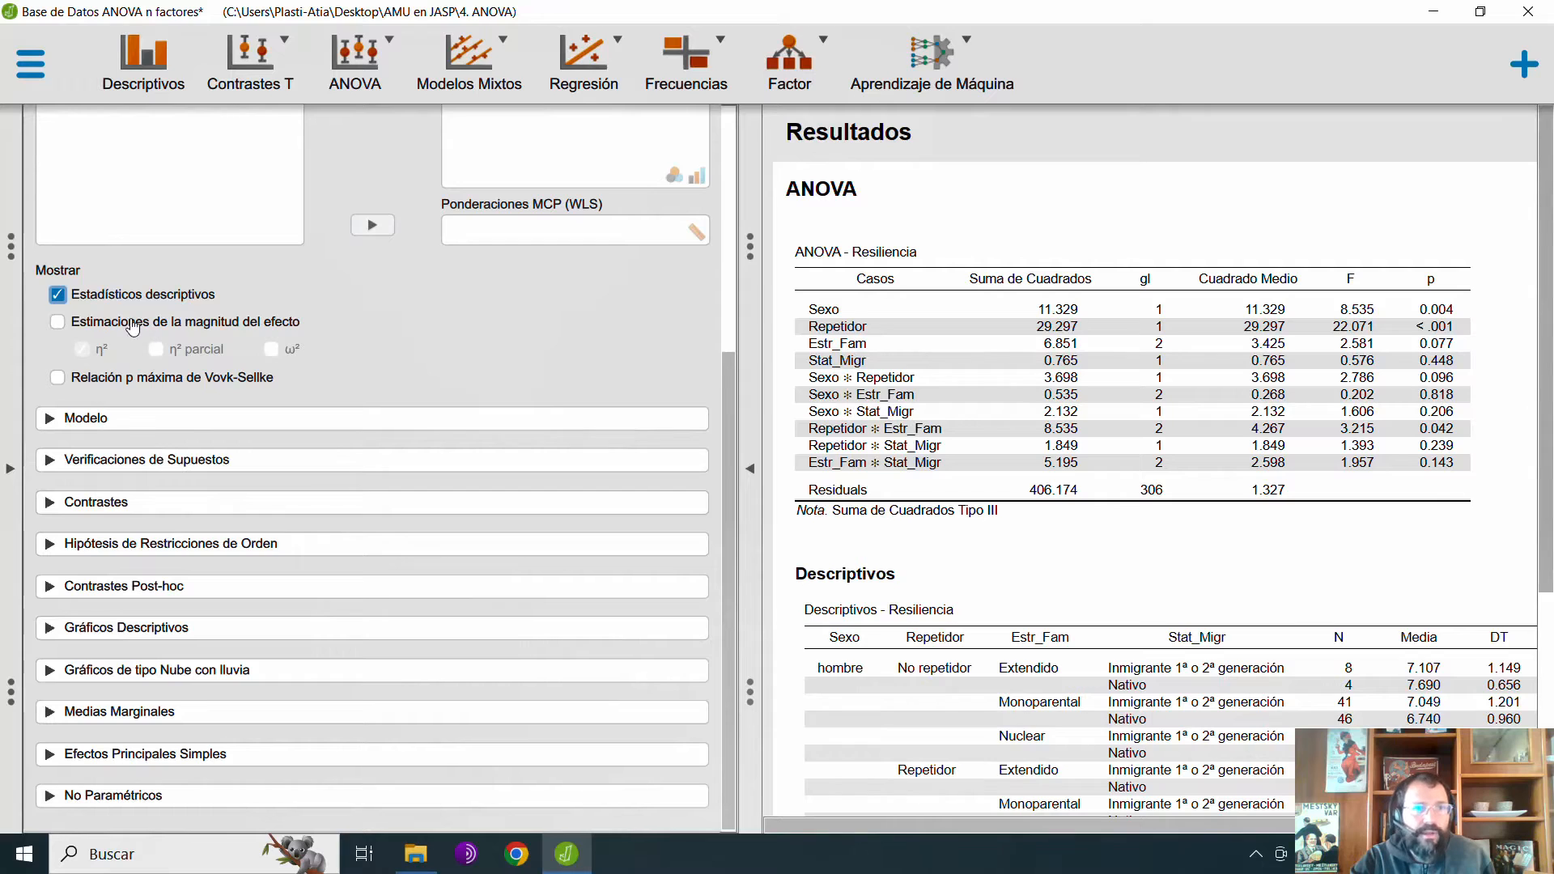
left_click(122, 326)
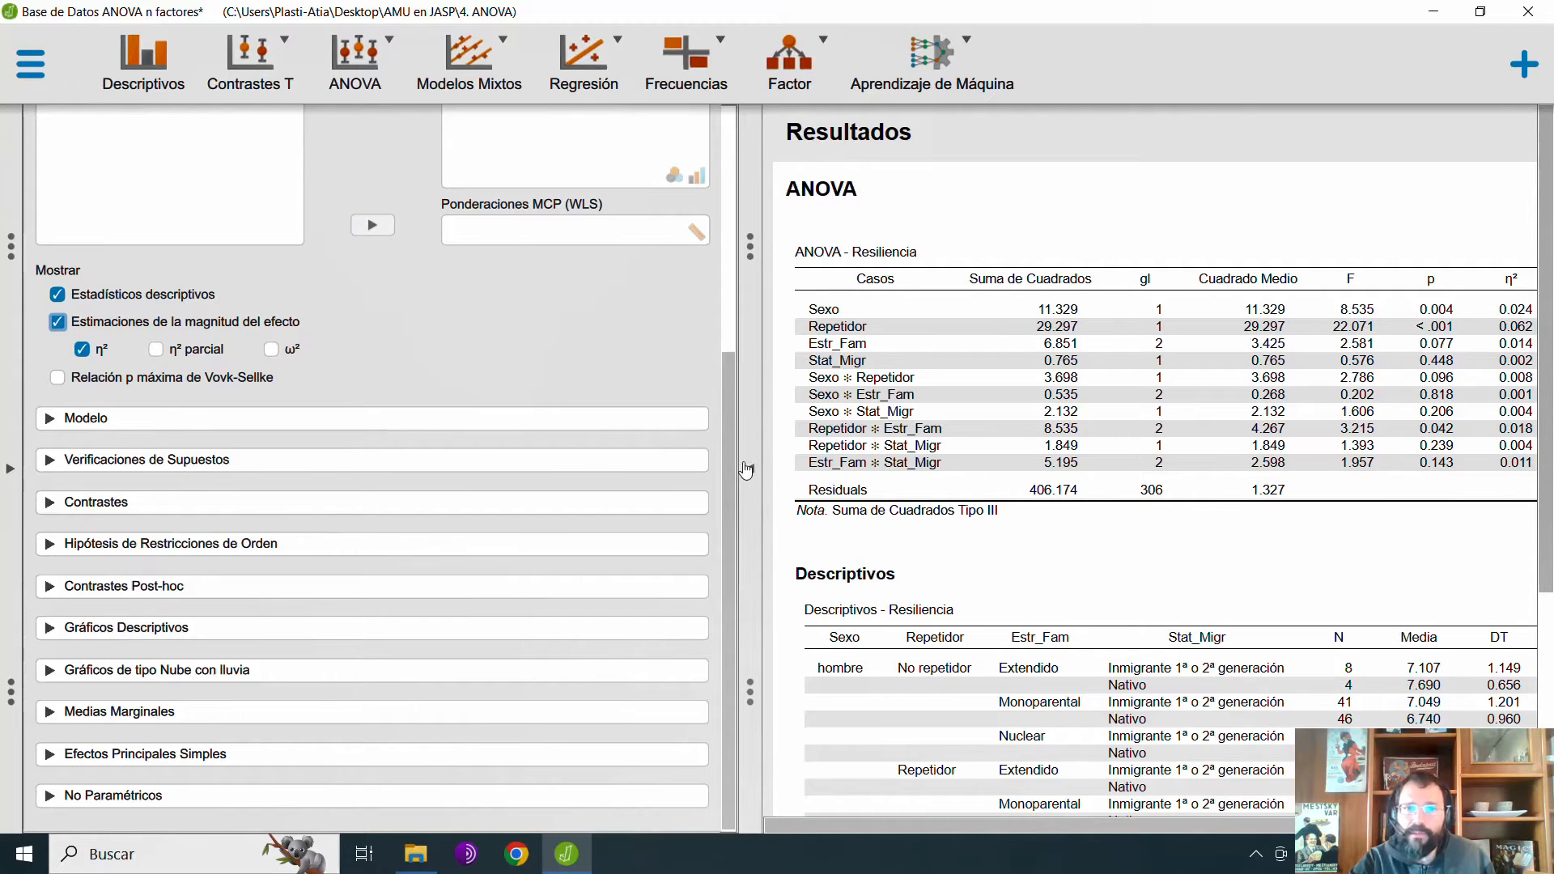
left_click(746, 483)
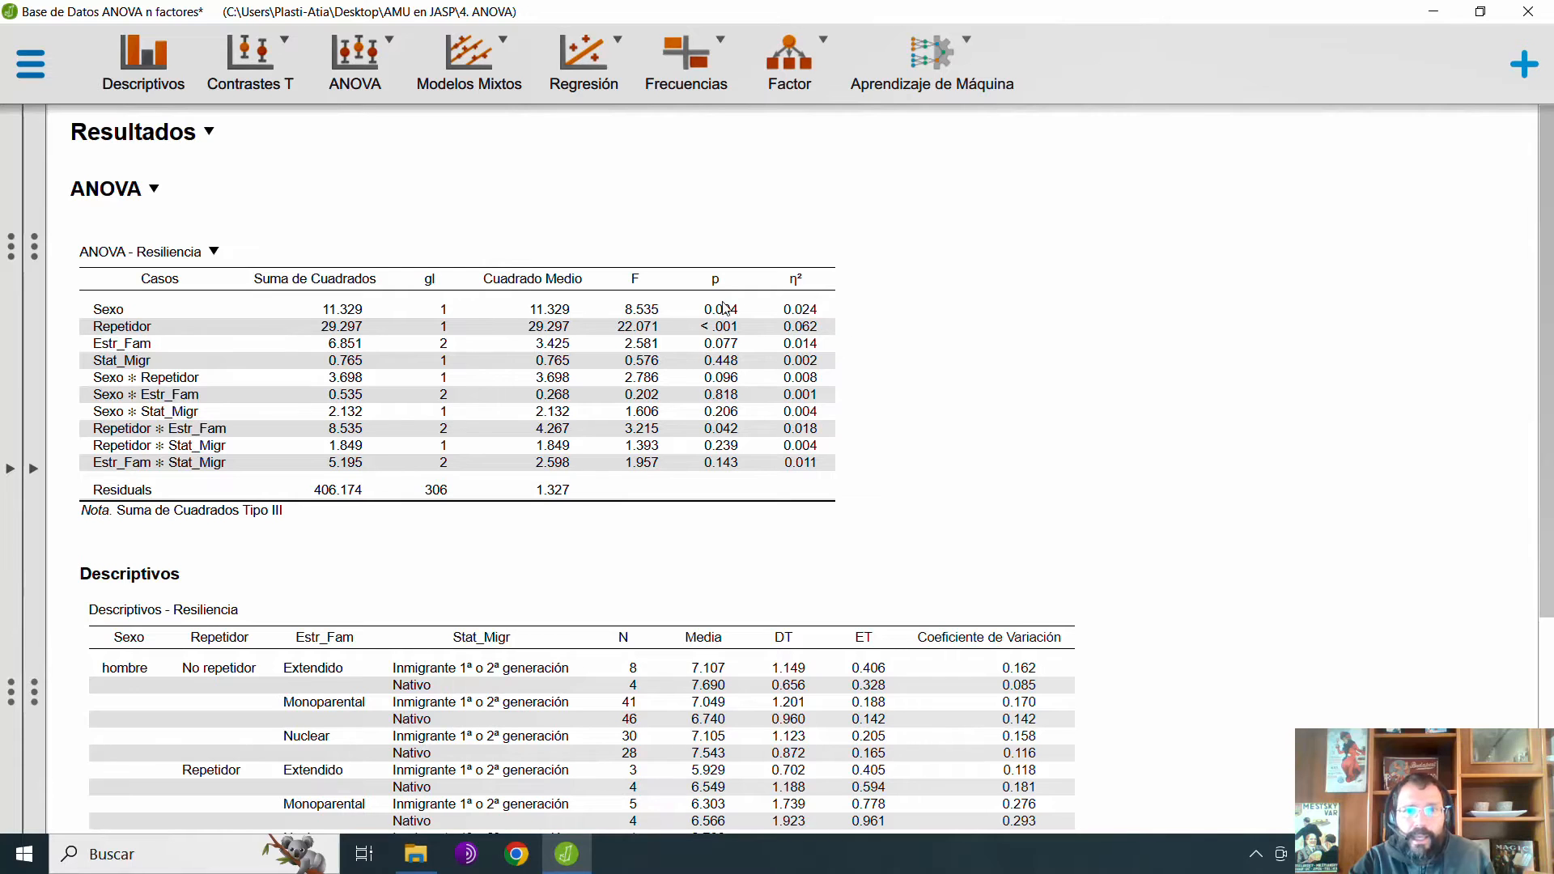
key("ctrl+plus")
key("ctrl+plus")
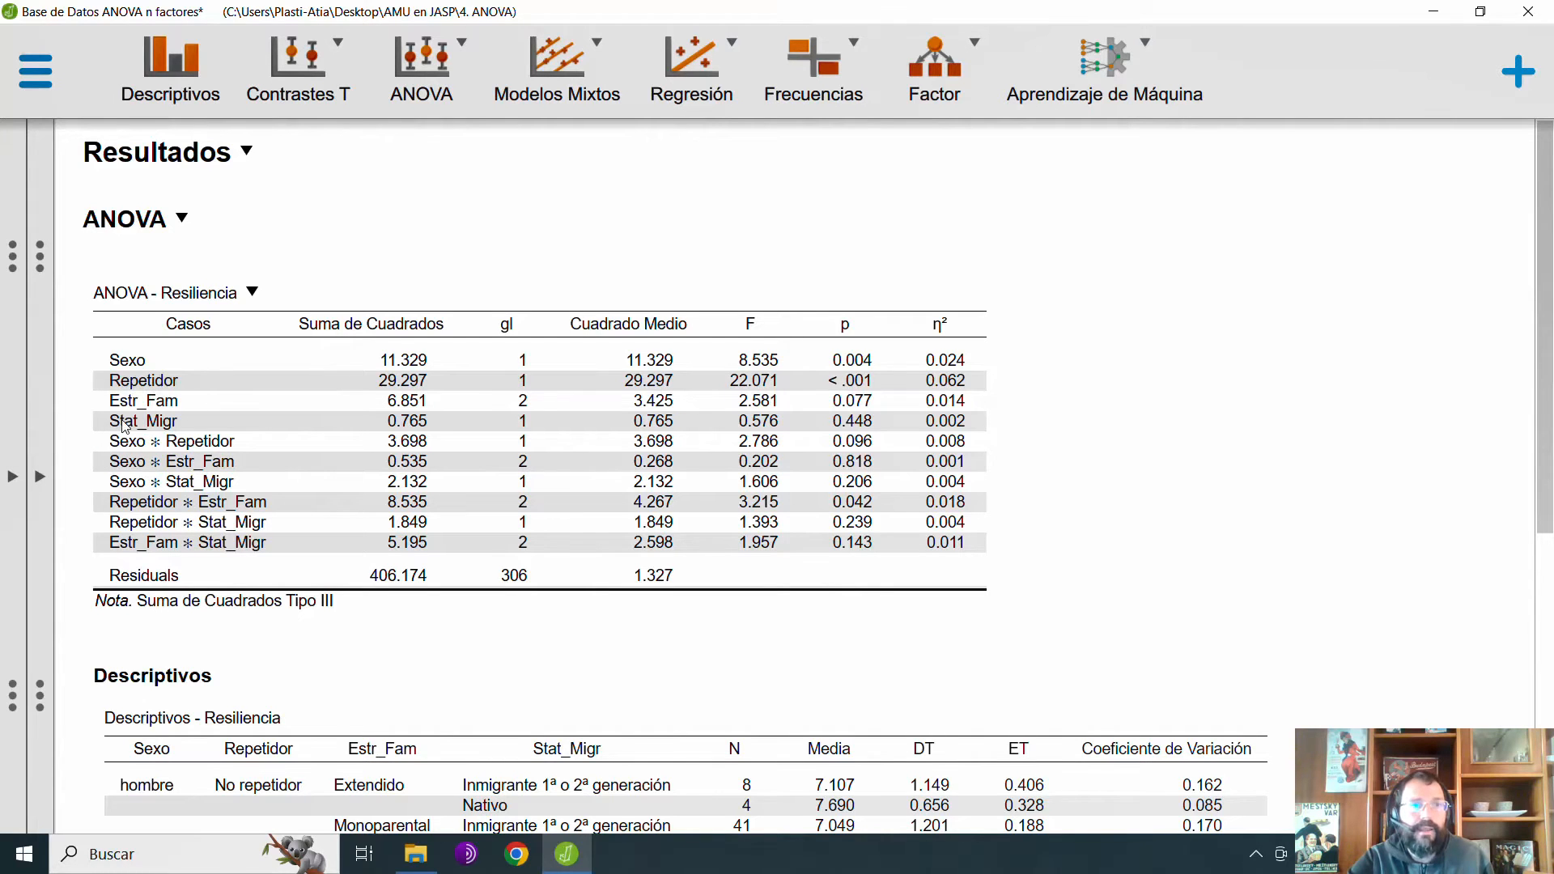
Remove Stat_Migr from the ANOVA fixed factors and review the remaining model terms and results table.
left_click(43, 481)
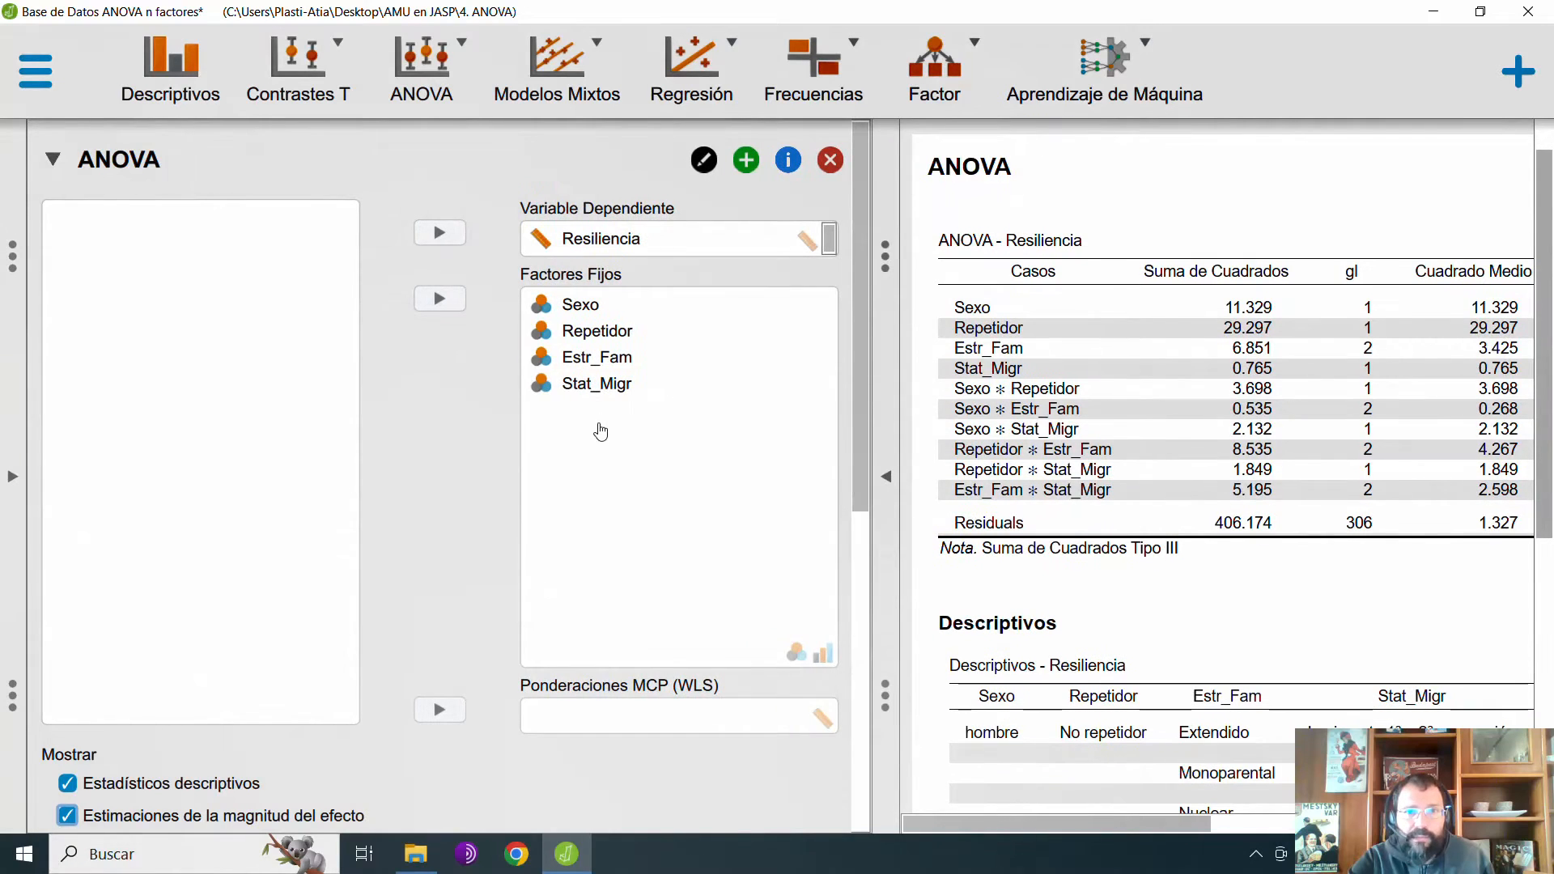
left_click(598, 386)
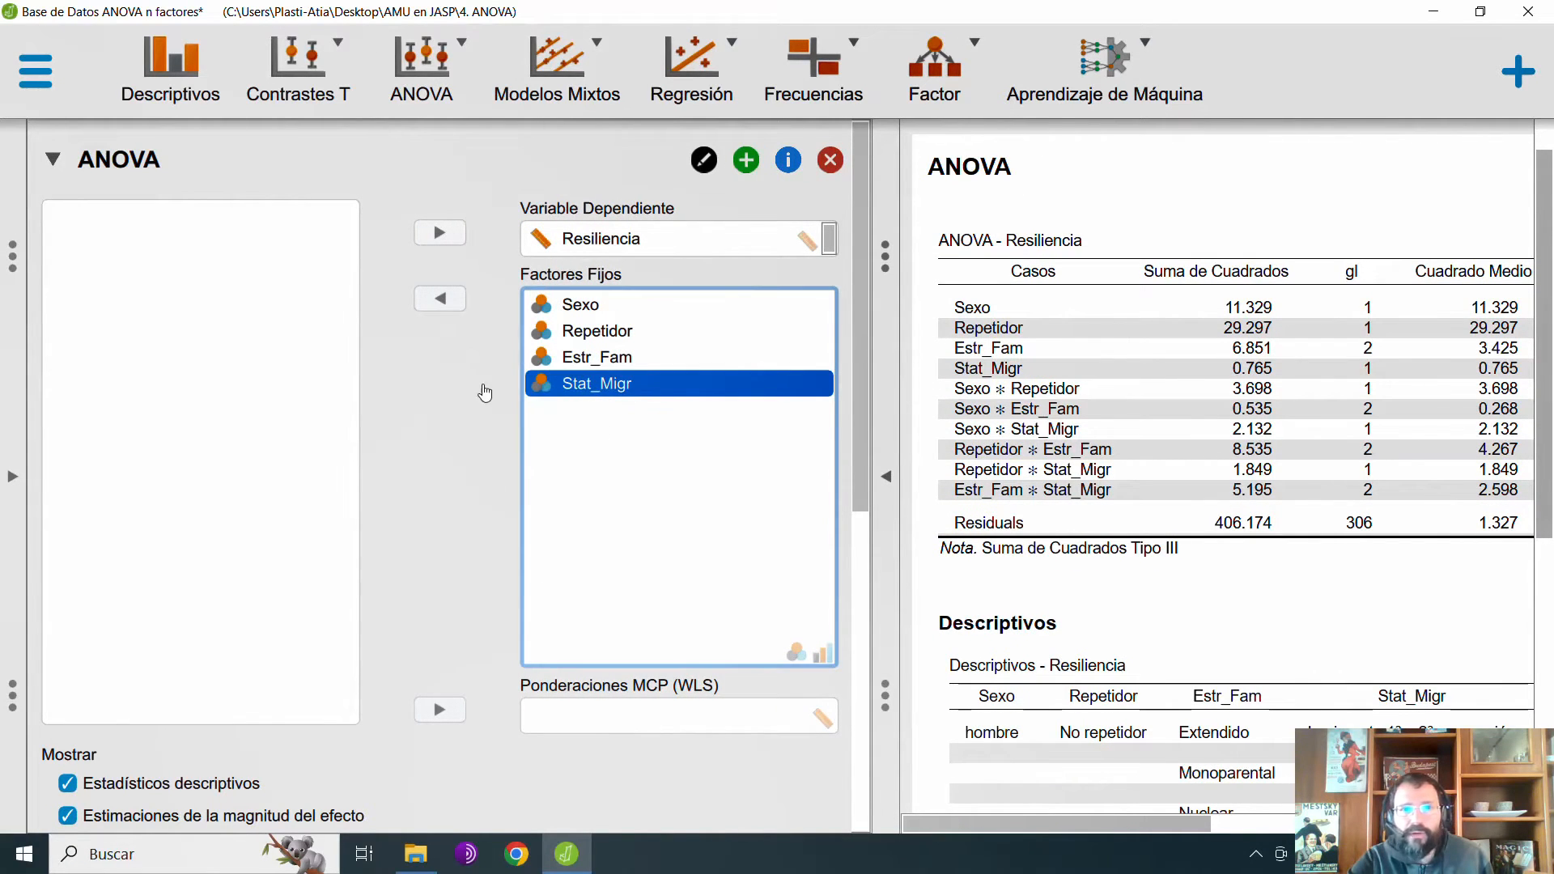
left_click(440, 299)
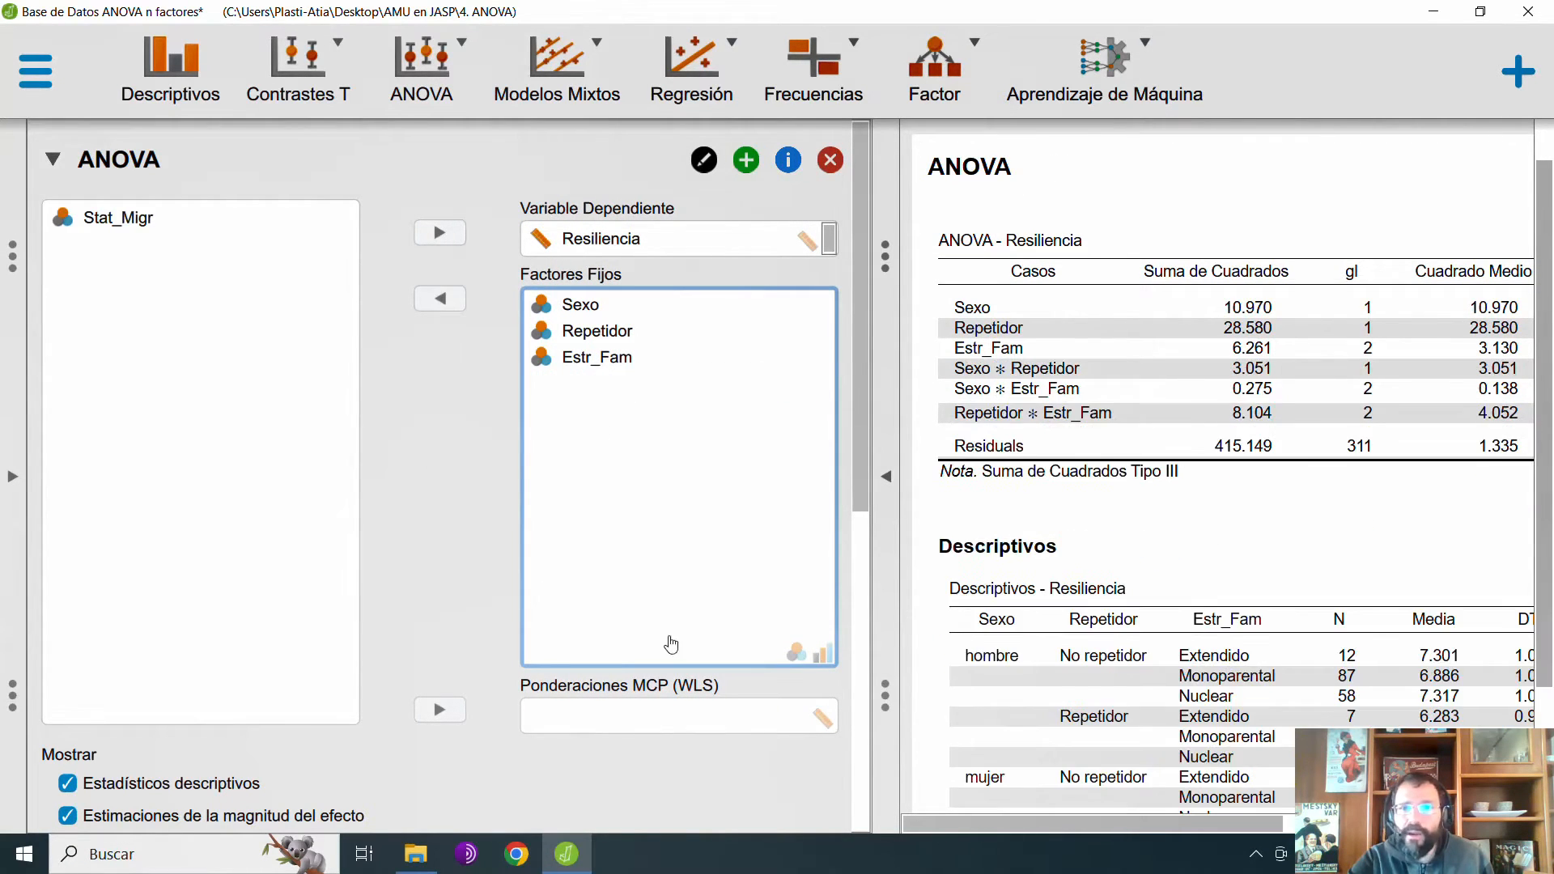
scroll(485, 668, "down", 4)
scroll(436, 665, "down", 3)
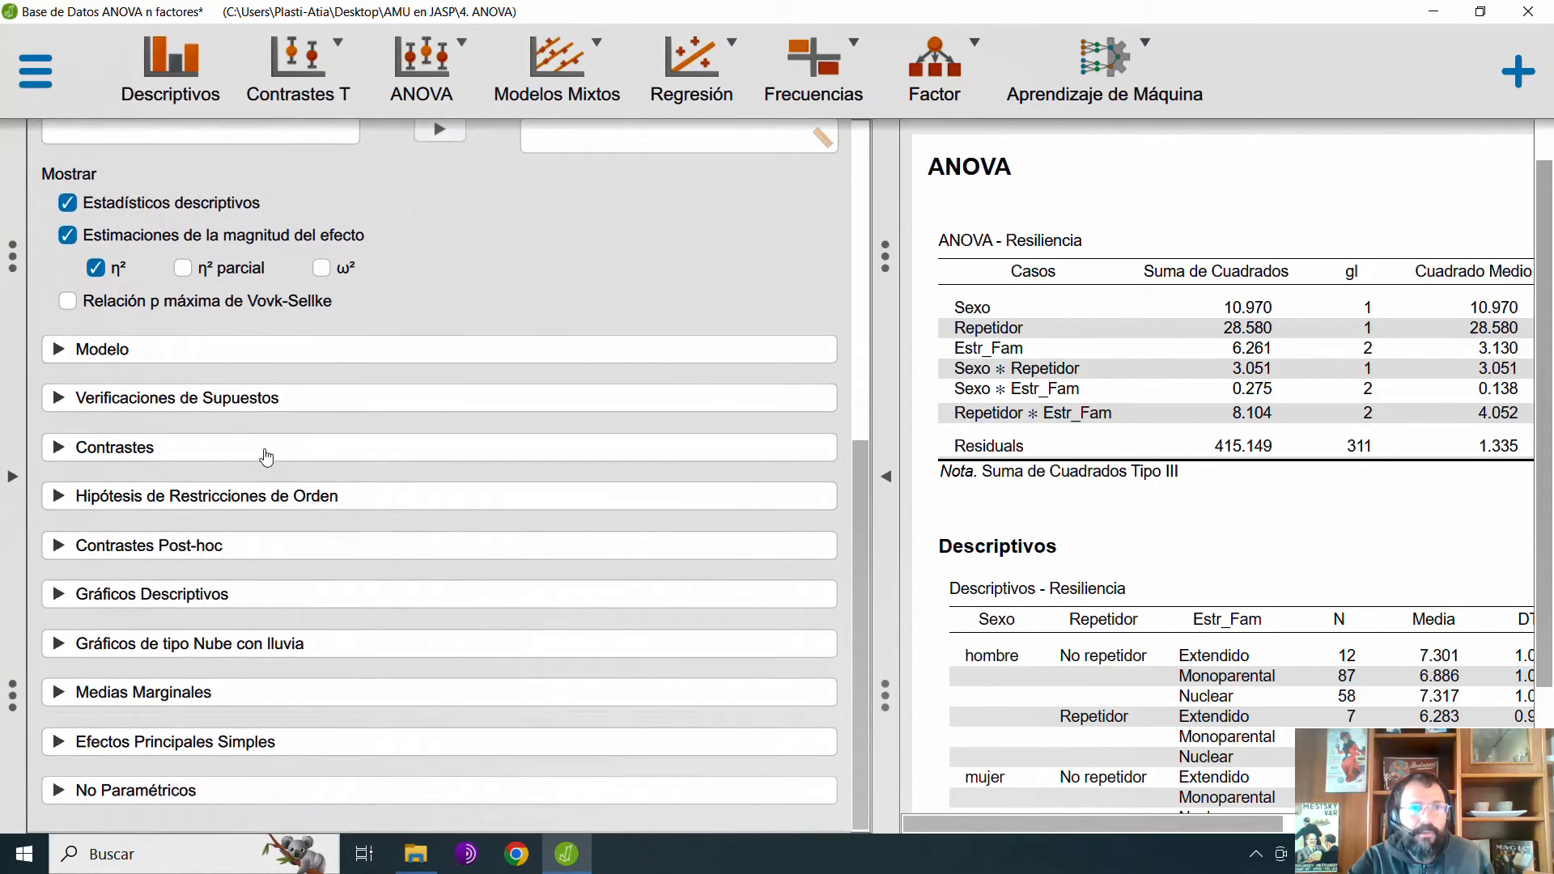
left_click(239, 349)
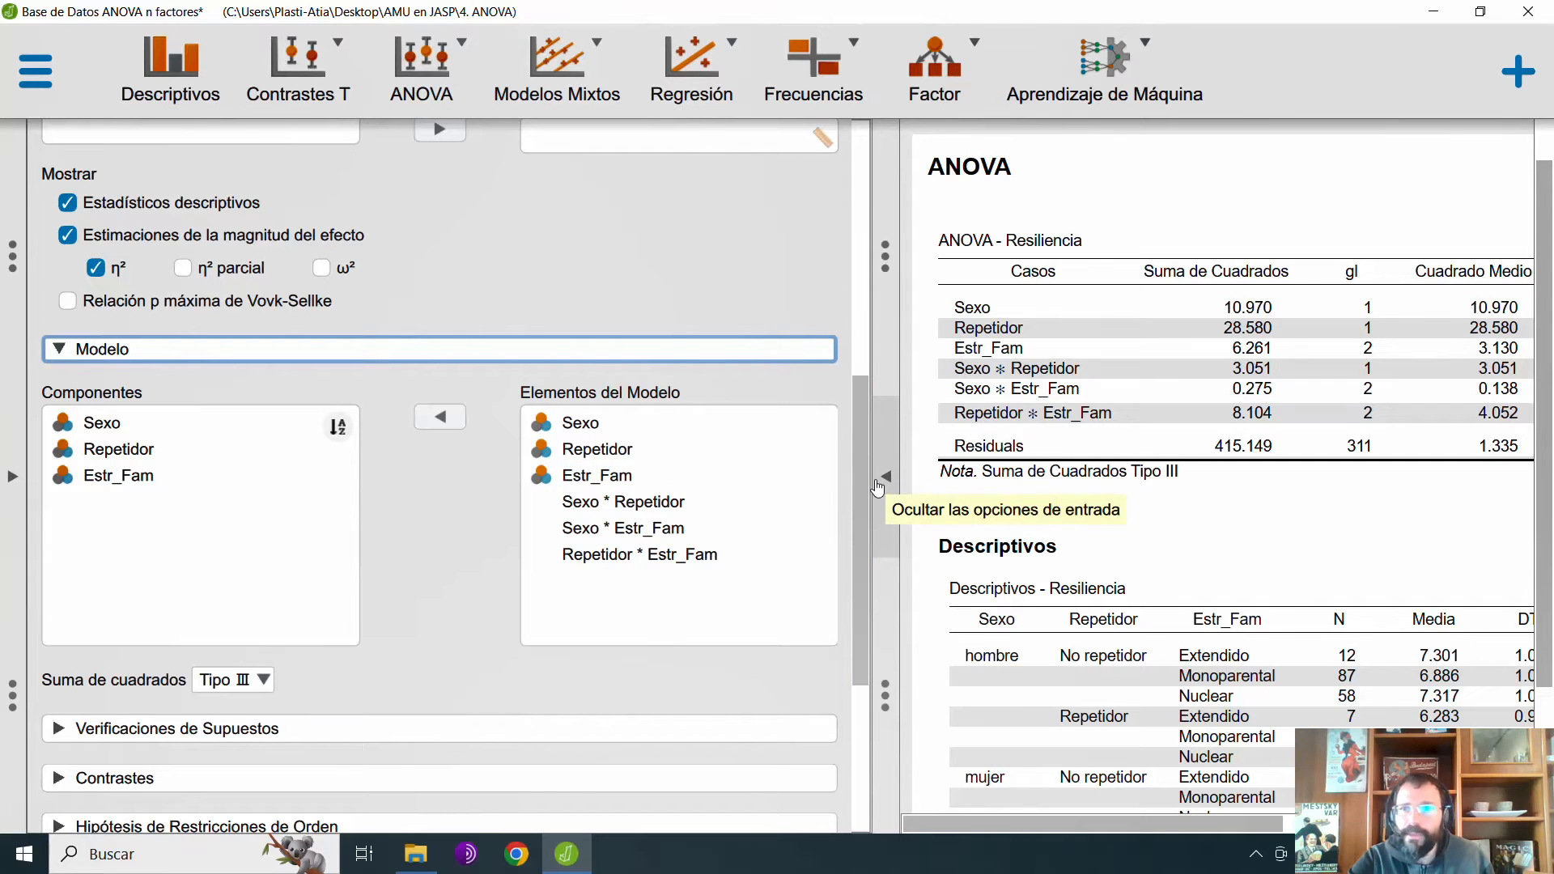
left_click(884, 478)
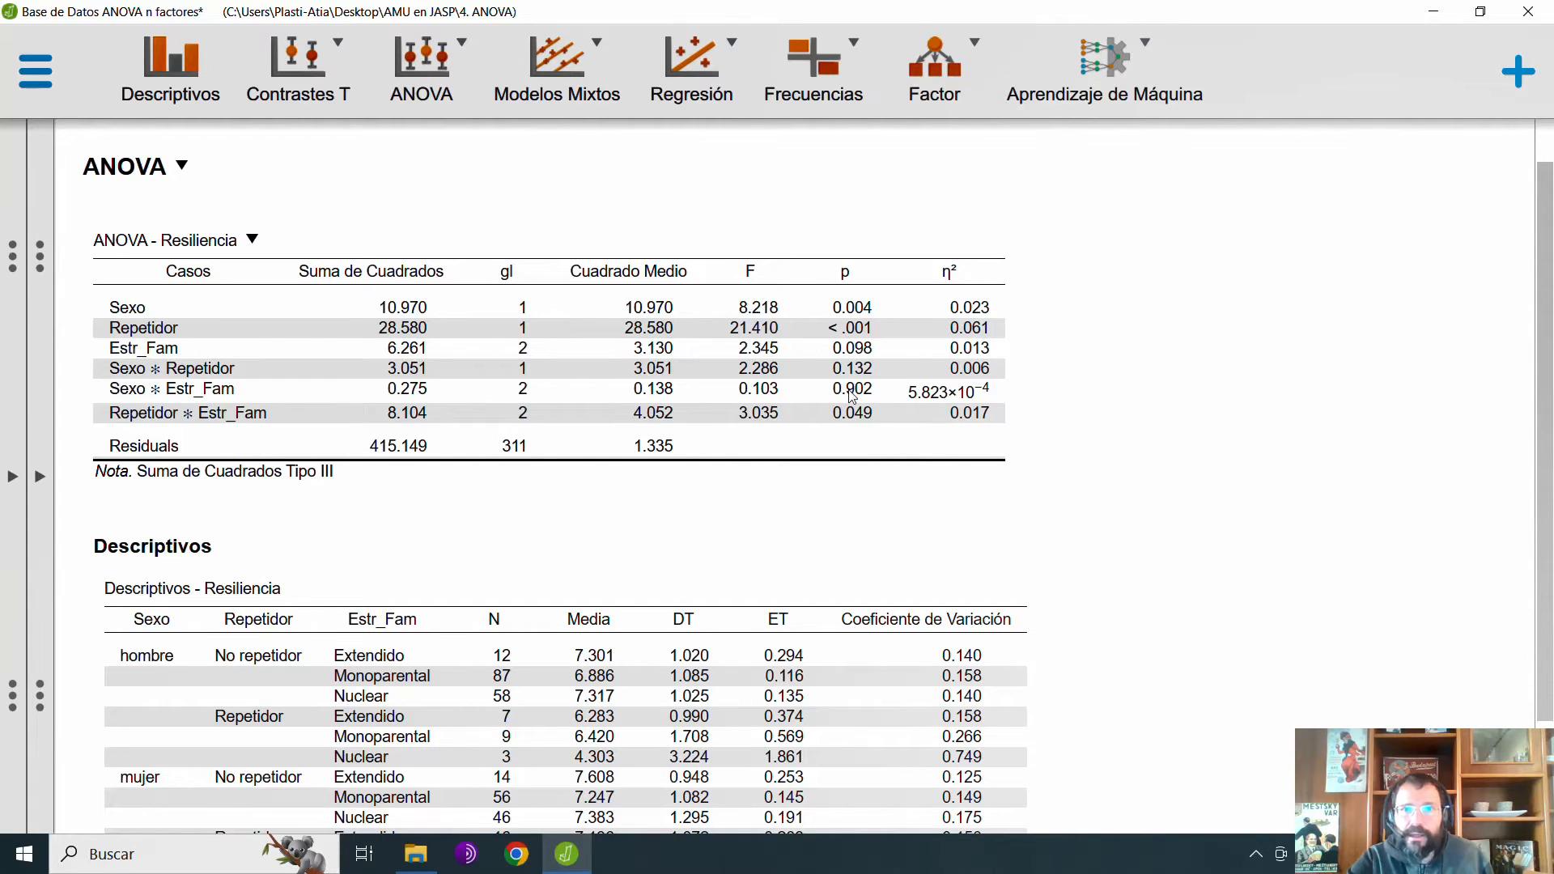
Remove the Sexo * Estr_Fam interaction from the model terms and show the updated ANOVA results in full width.
left_click(65, 494)
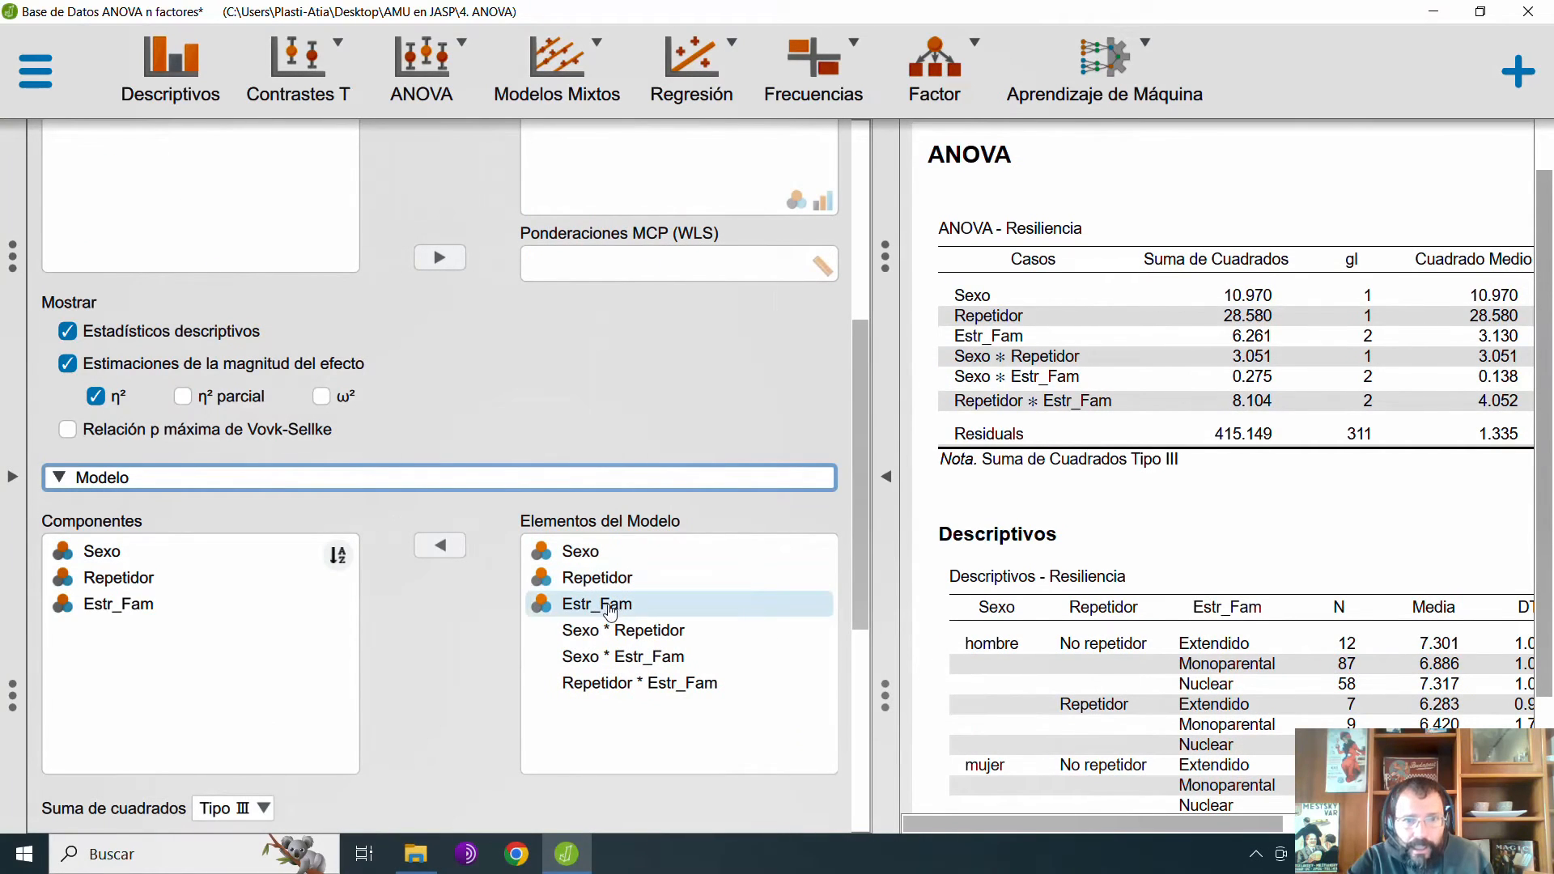
left_click(662, 658)
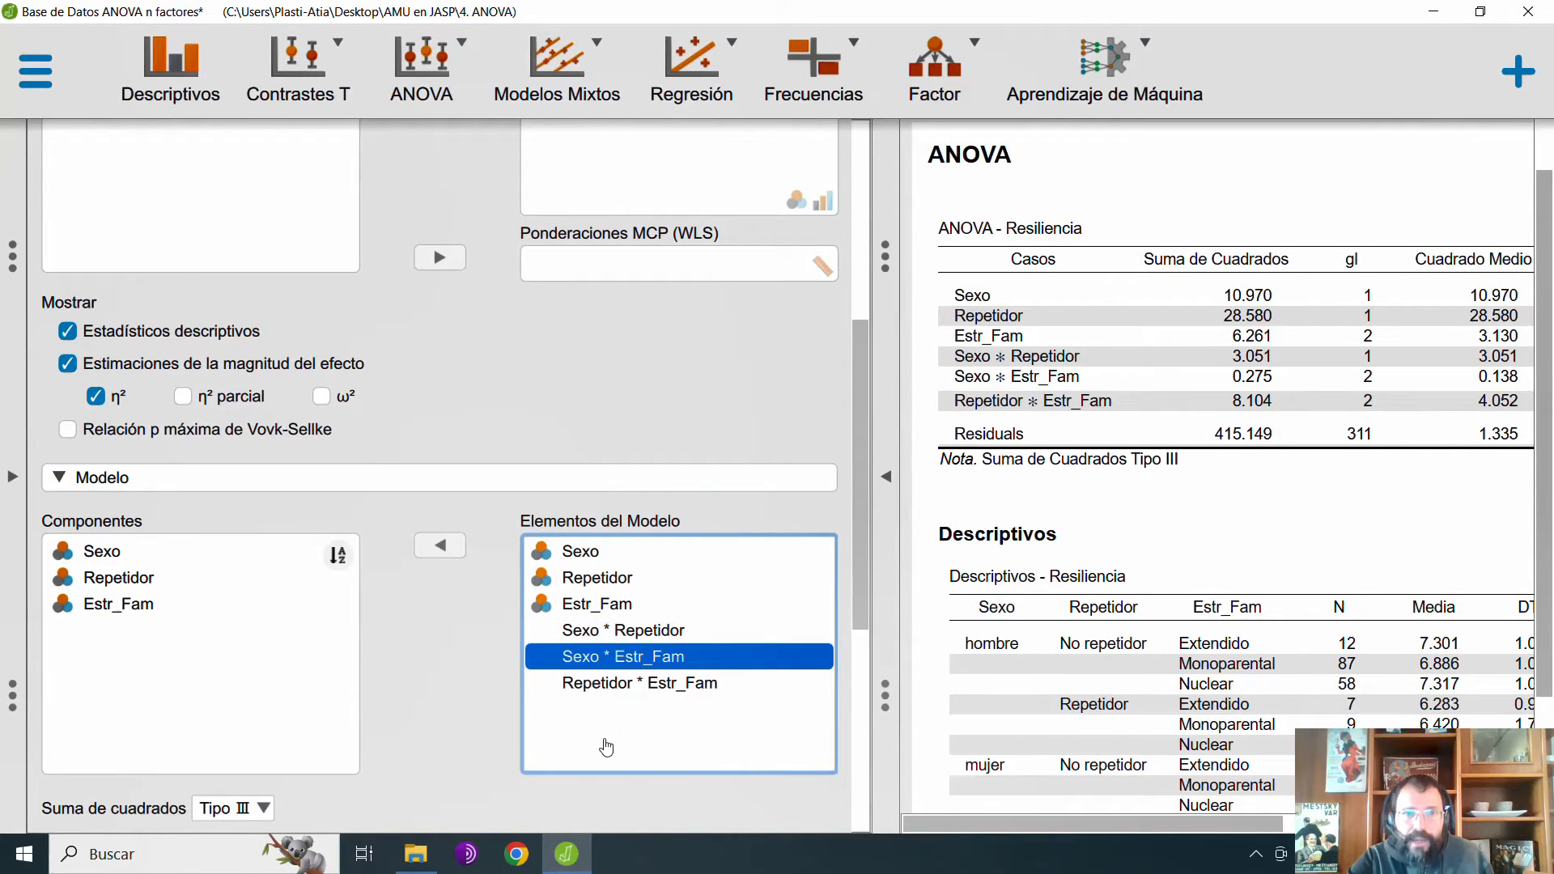
left_click(442, 556)
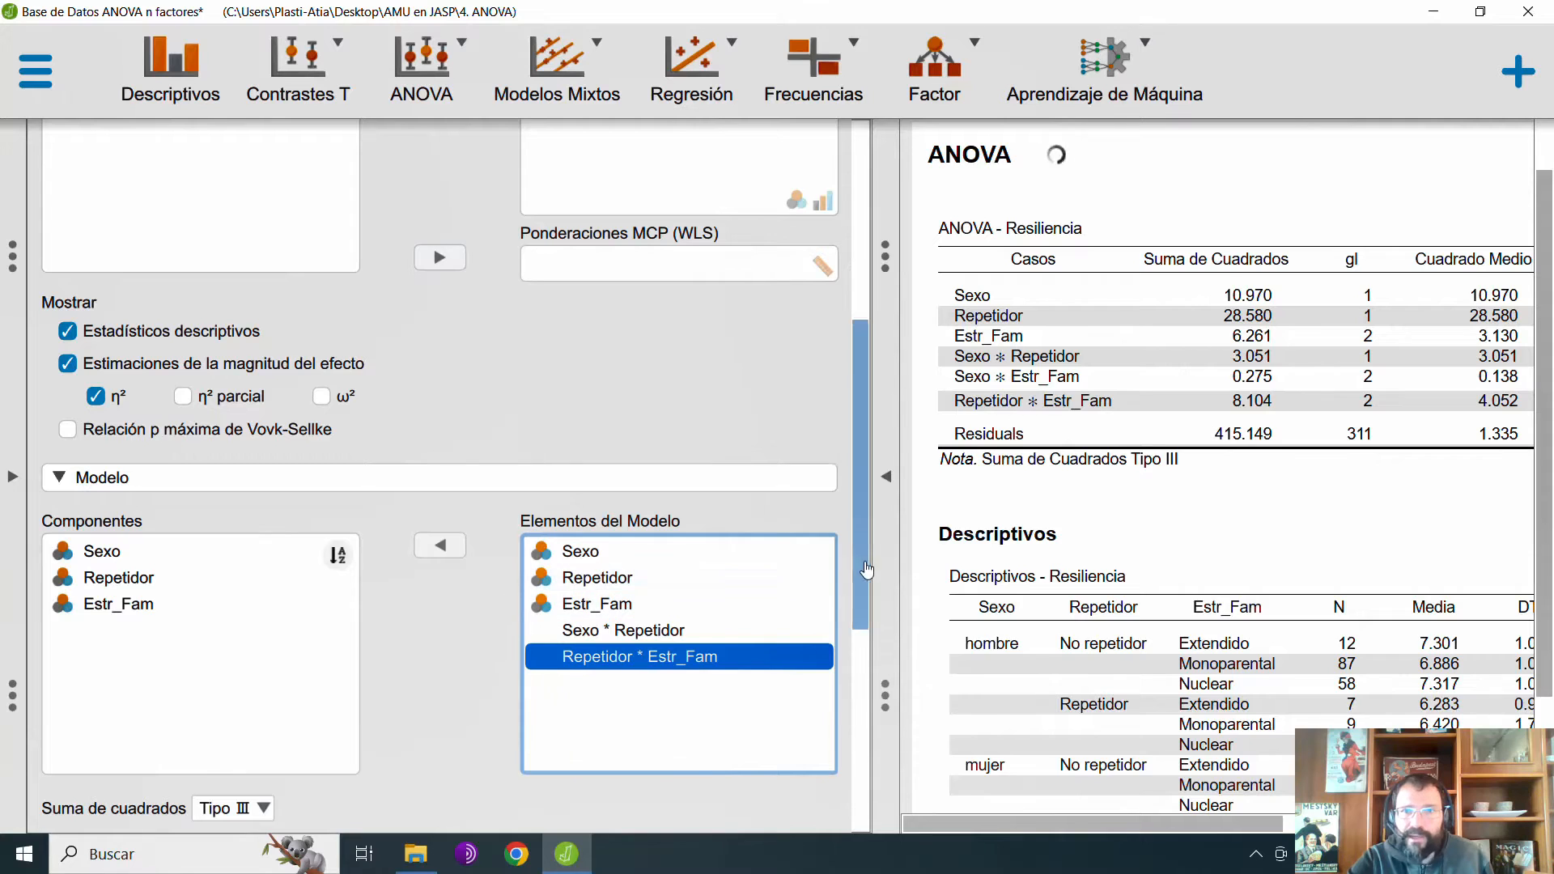
left_click(876, 502)
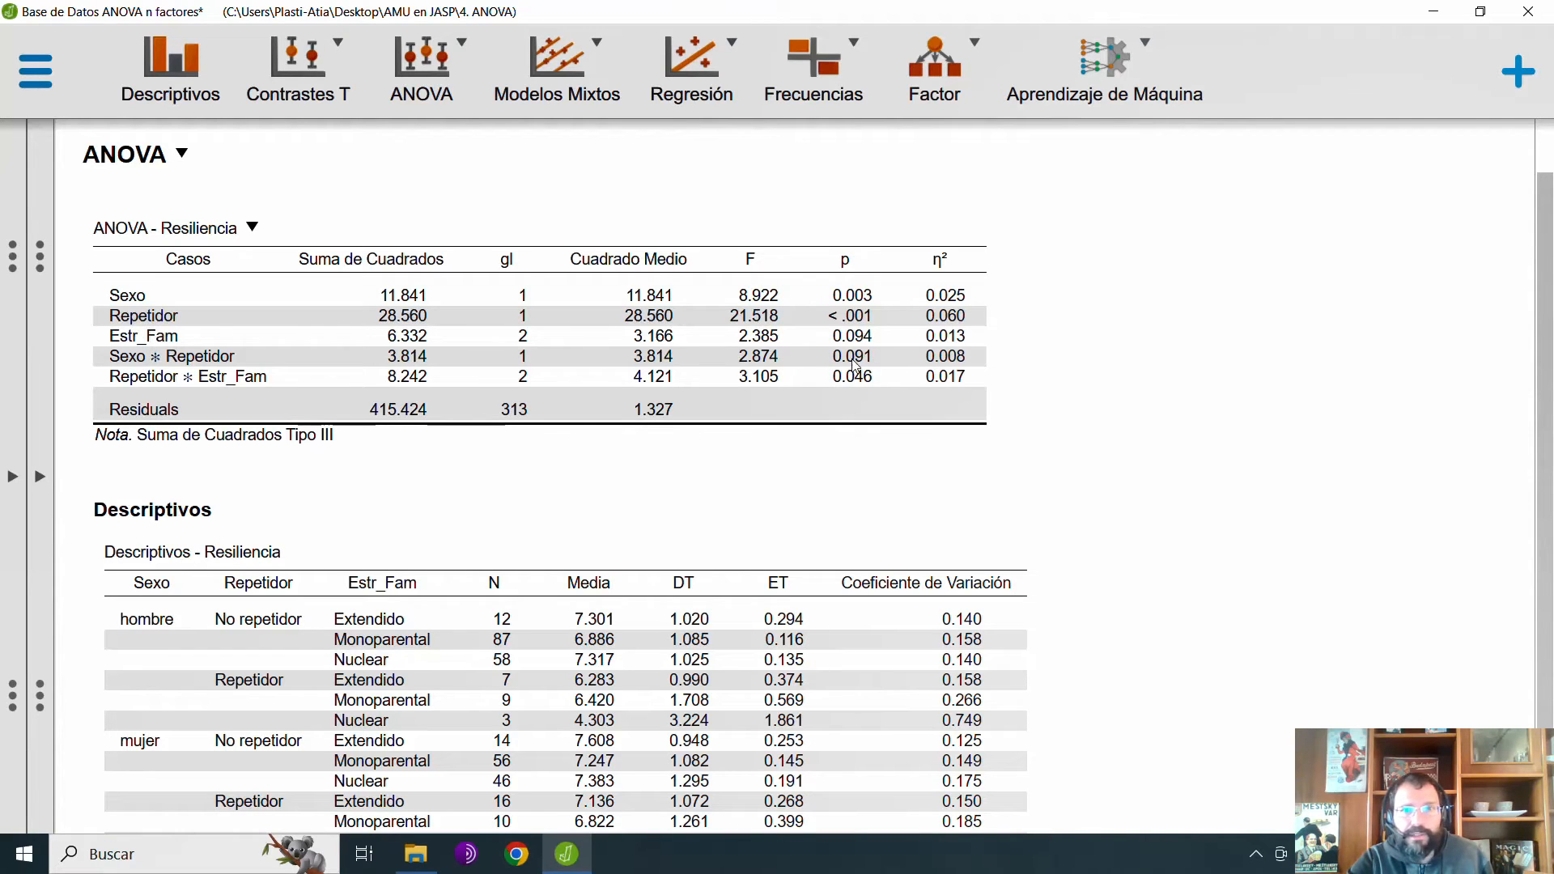
Remove the Sexo * Repetidor interaction from the model terms and review the updated ANOVA and descriptives tables.
left_click(38, 478)
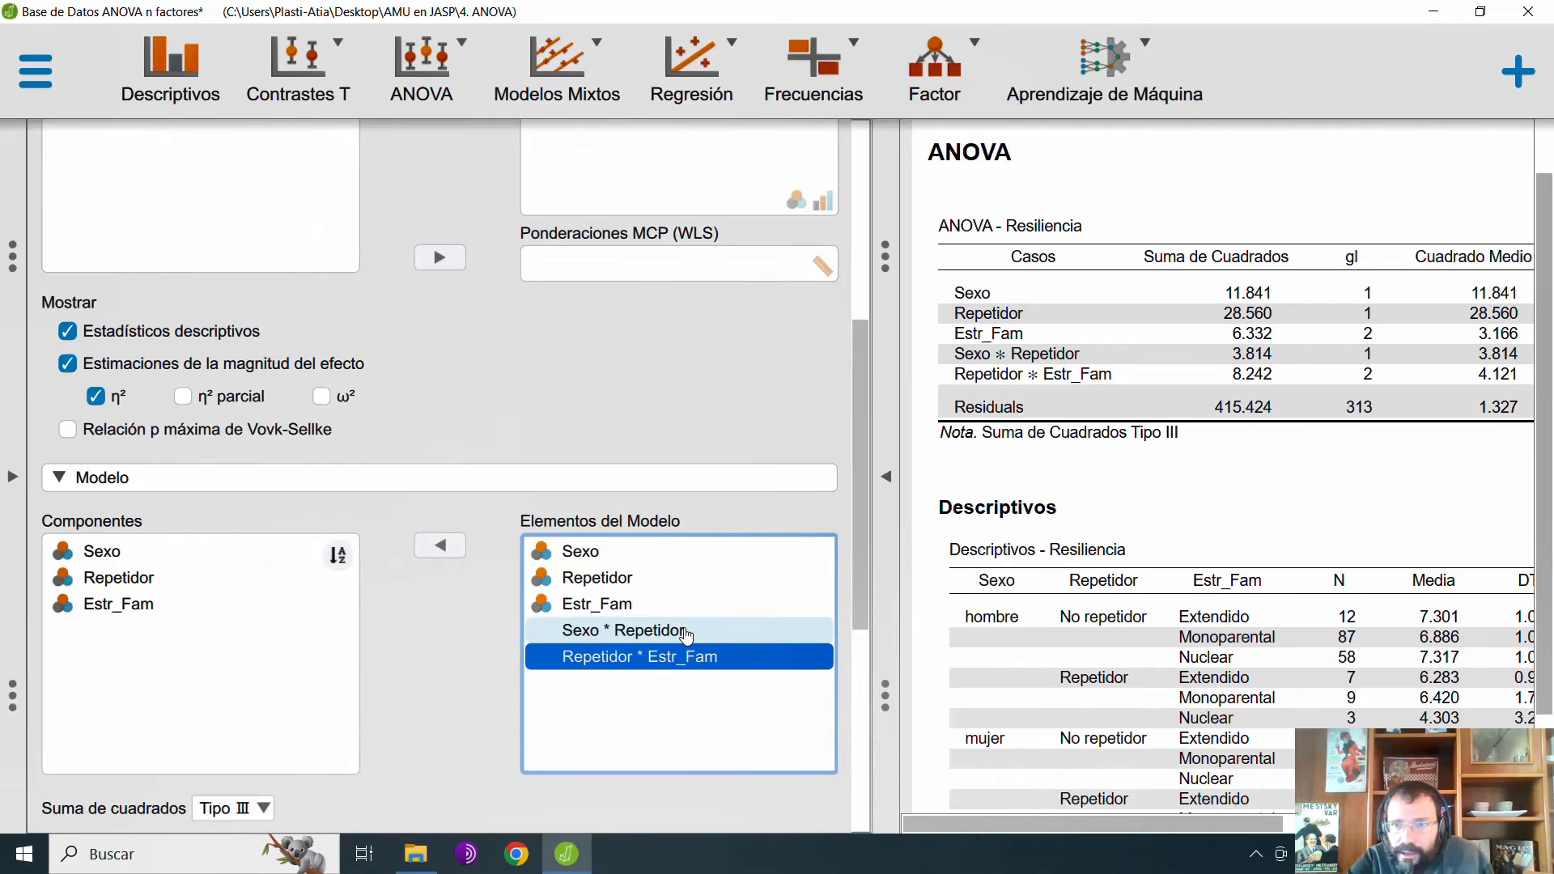
left_click(641, 631)
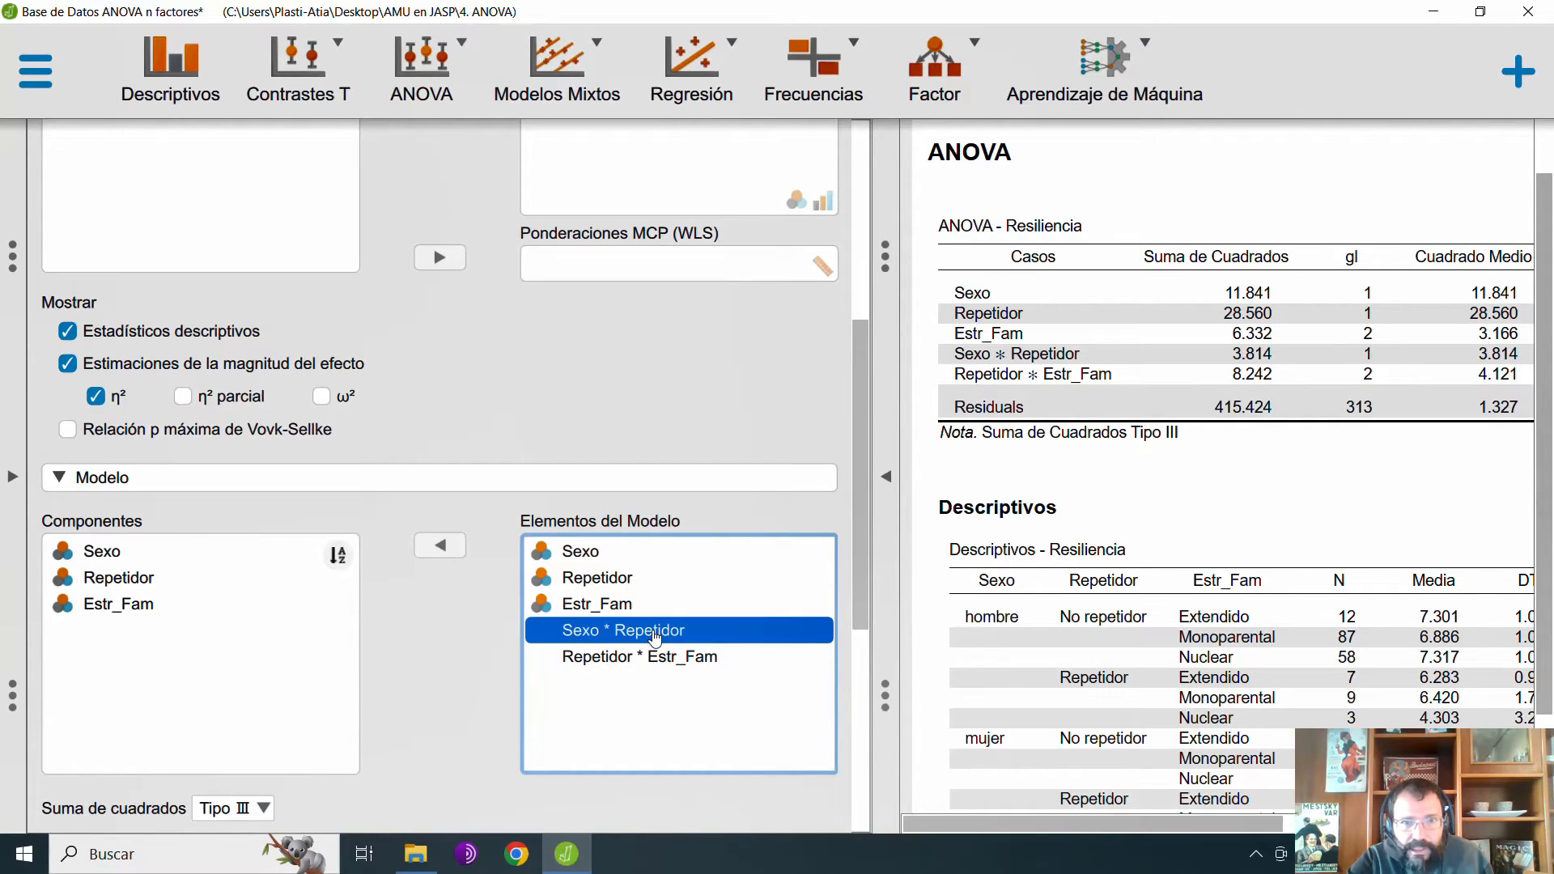
left_click(441, 546)
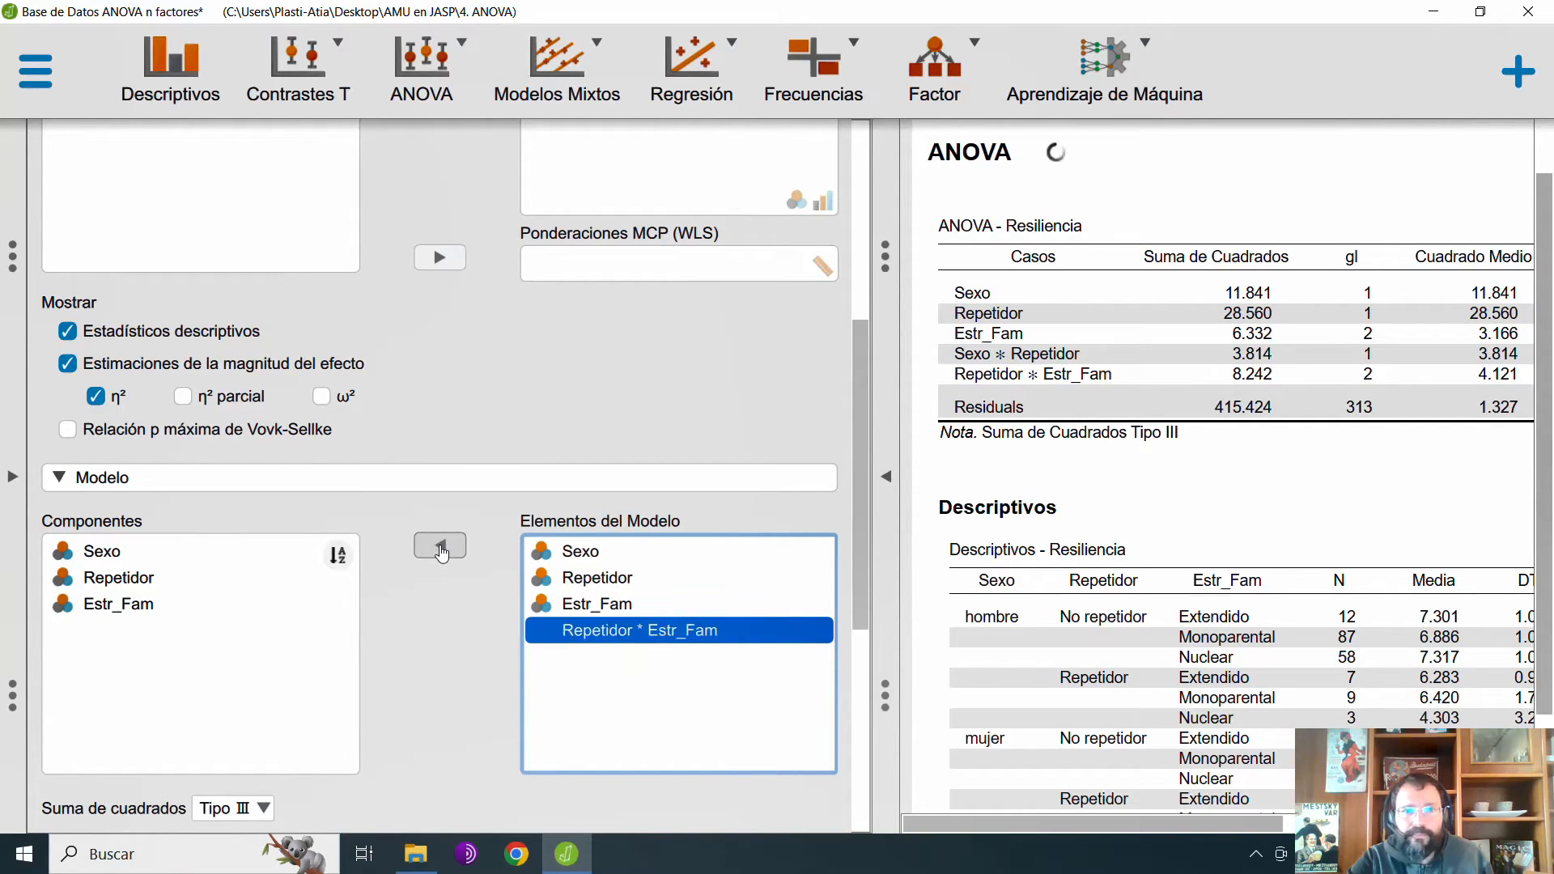
left_click(888, 503)
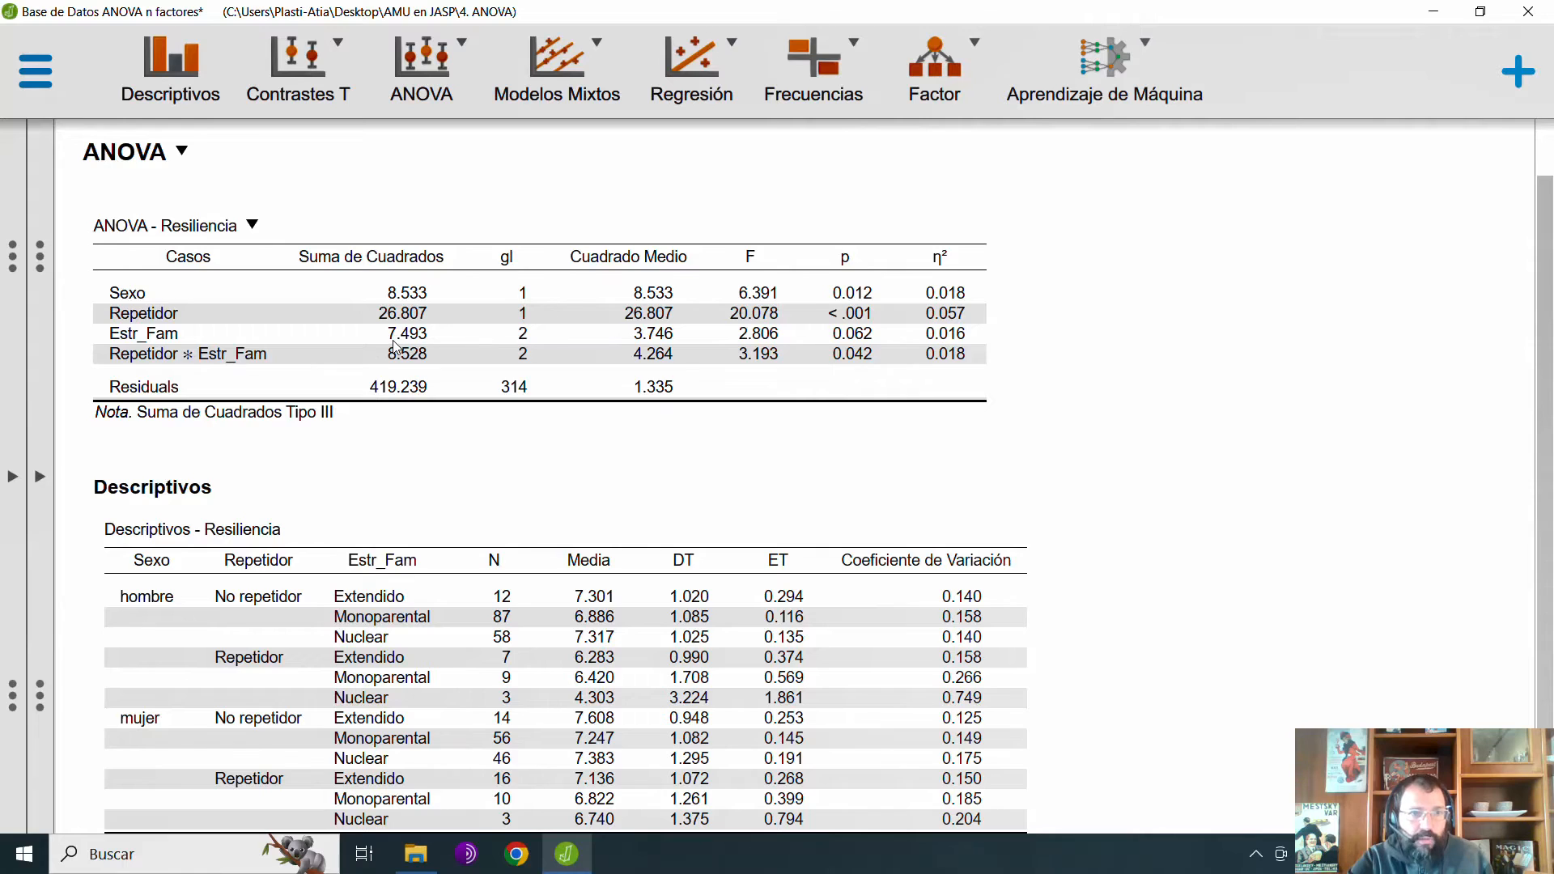
scroll(395, 346, "down", 1)
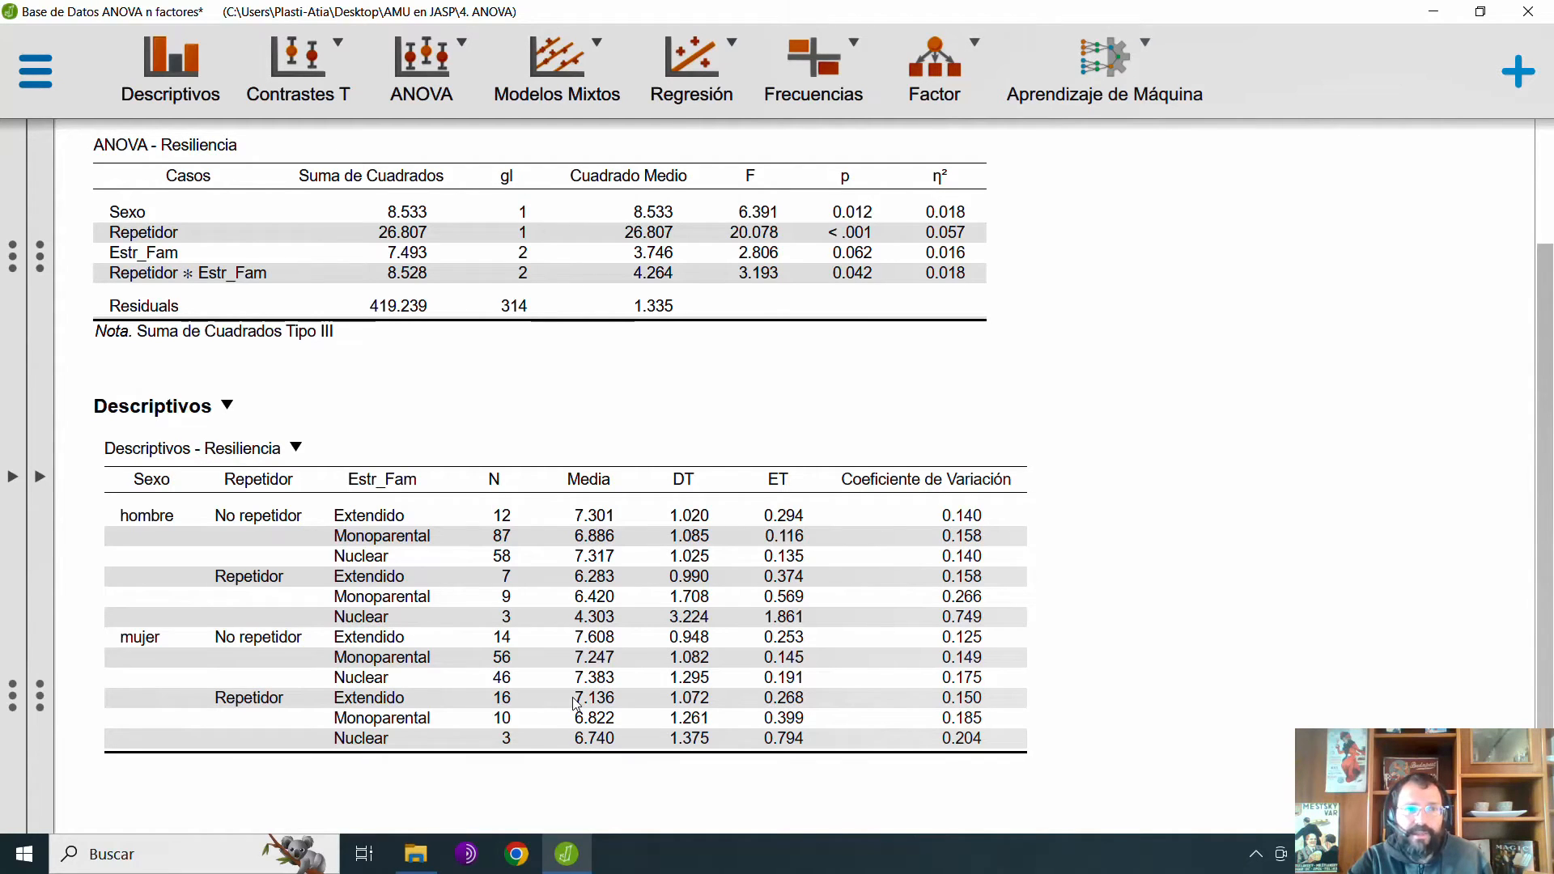
scroll(494, 413, "up", 3)
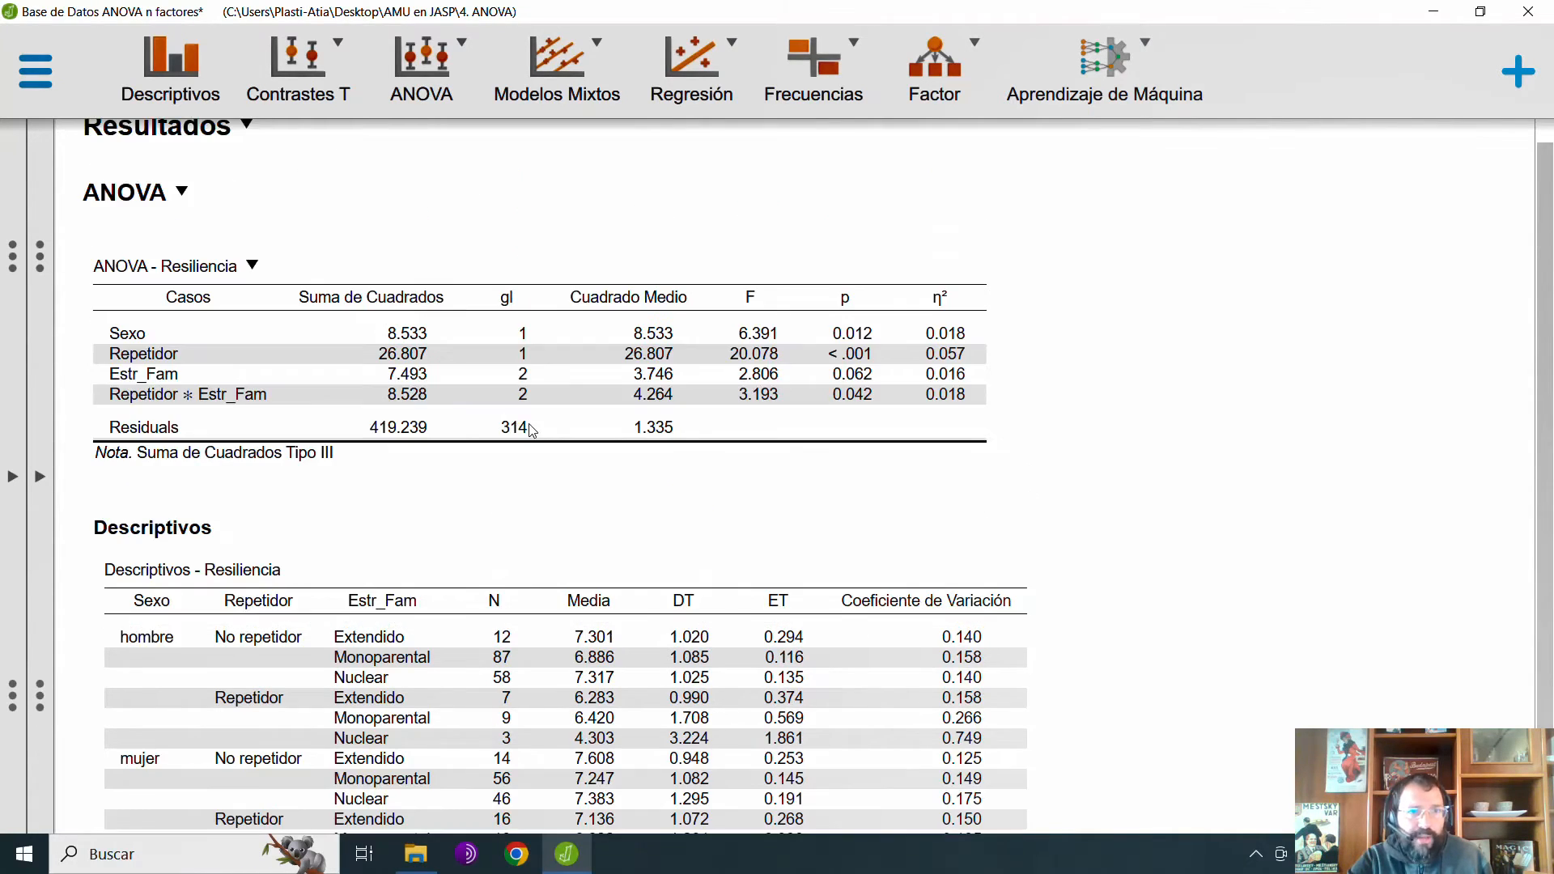
Create a descriptive statistics analysis of Resiliencia split by Sexo and compare it with the ANOVA table.
left_click(202, 65)
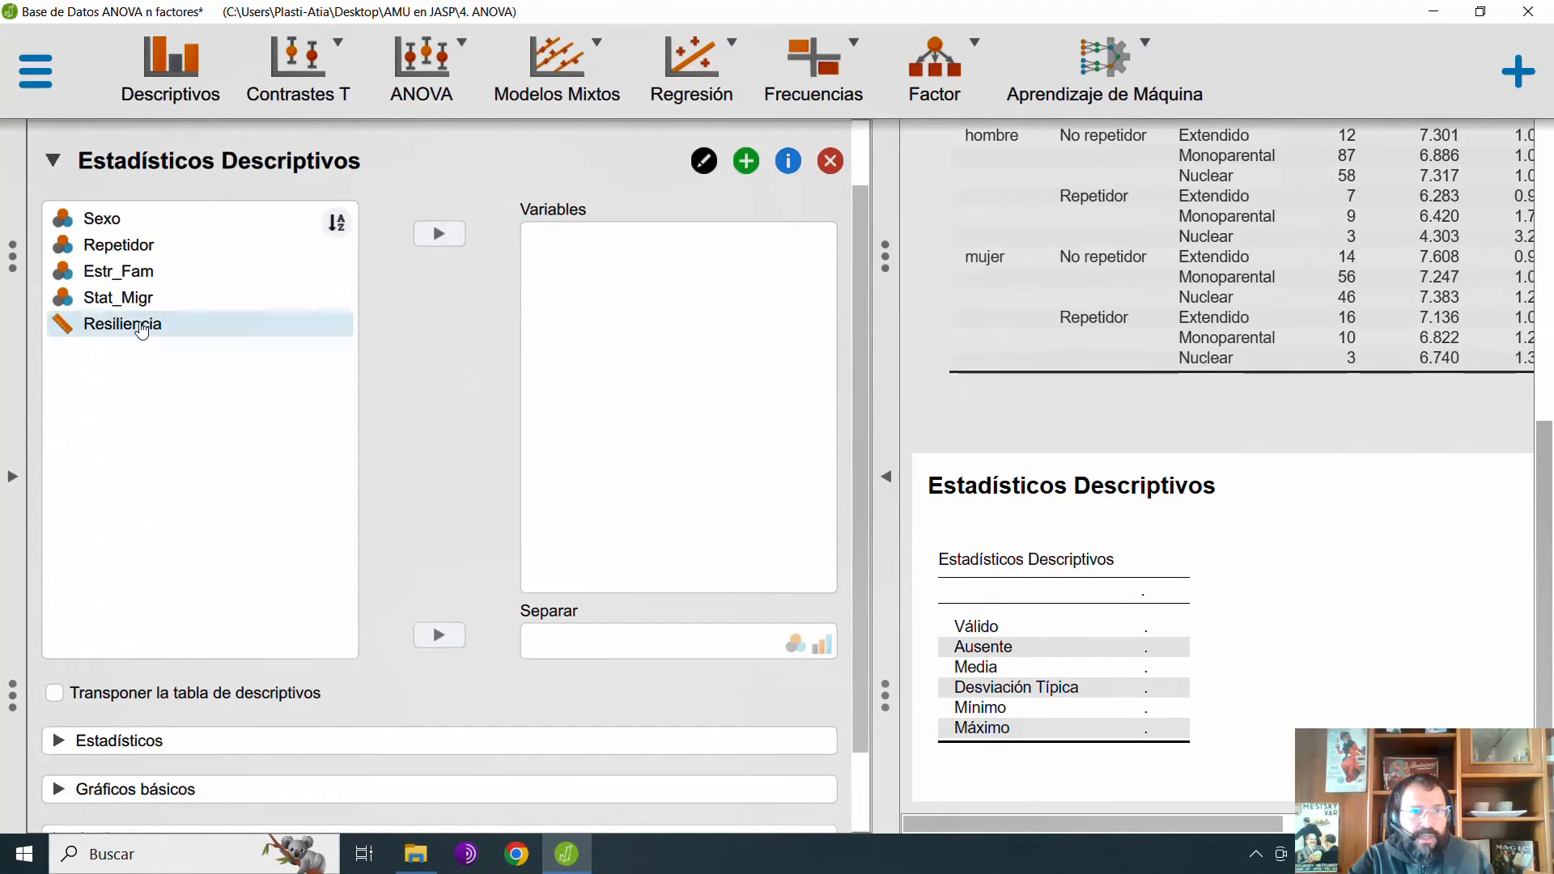
left_click_drag(142, 331, 599, 348)
left_click_drag(102, 218, 641, 659)
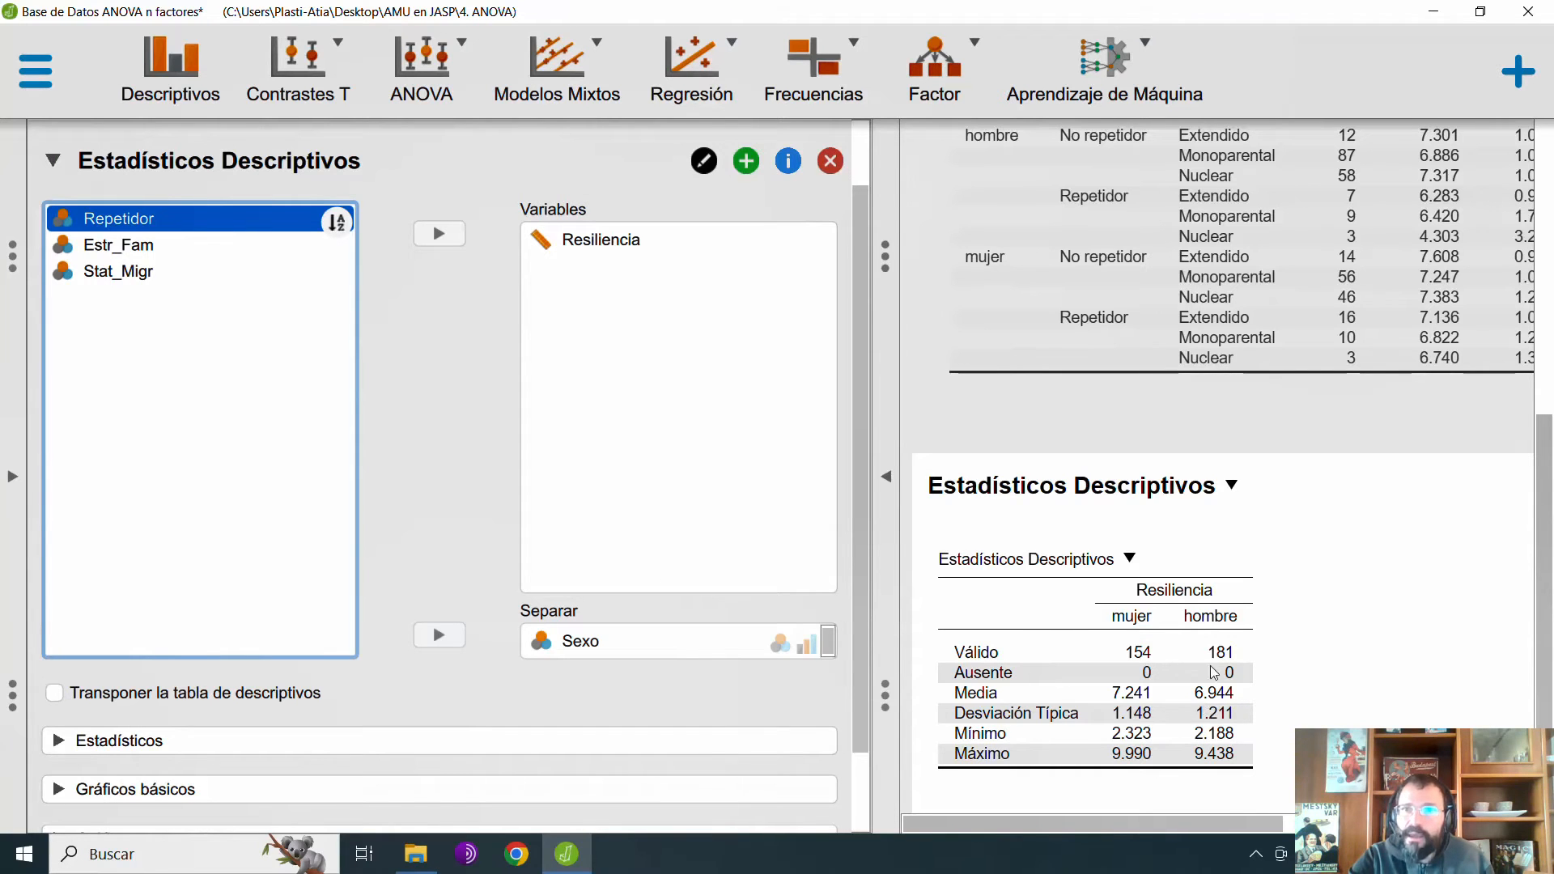
scroll(1322, 492, "up", 3)
scroll(1321, 487, "up", 5)
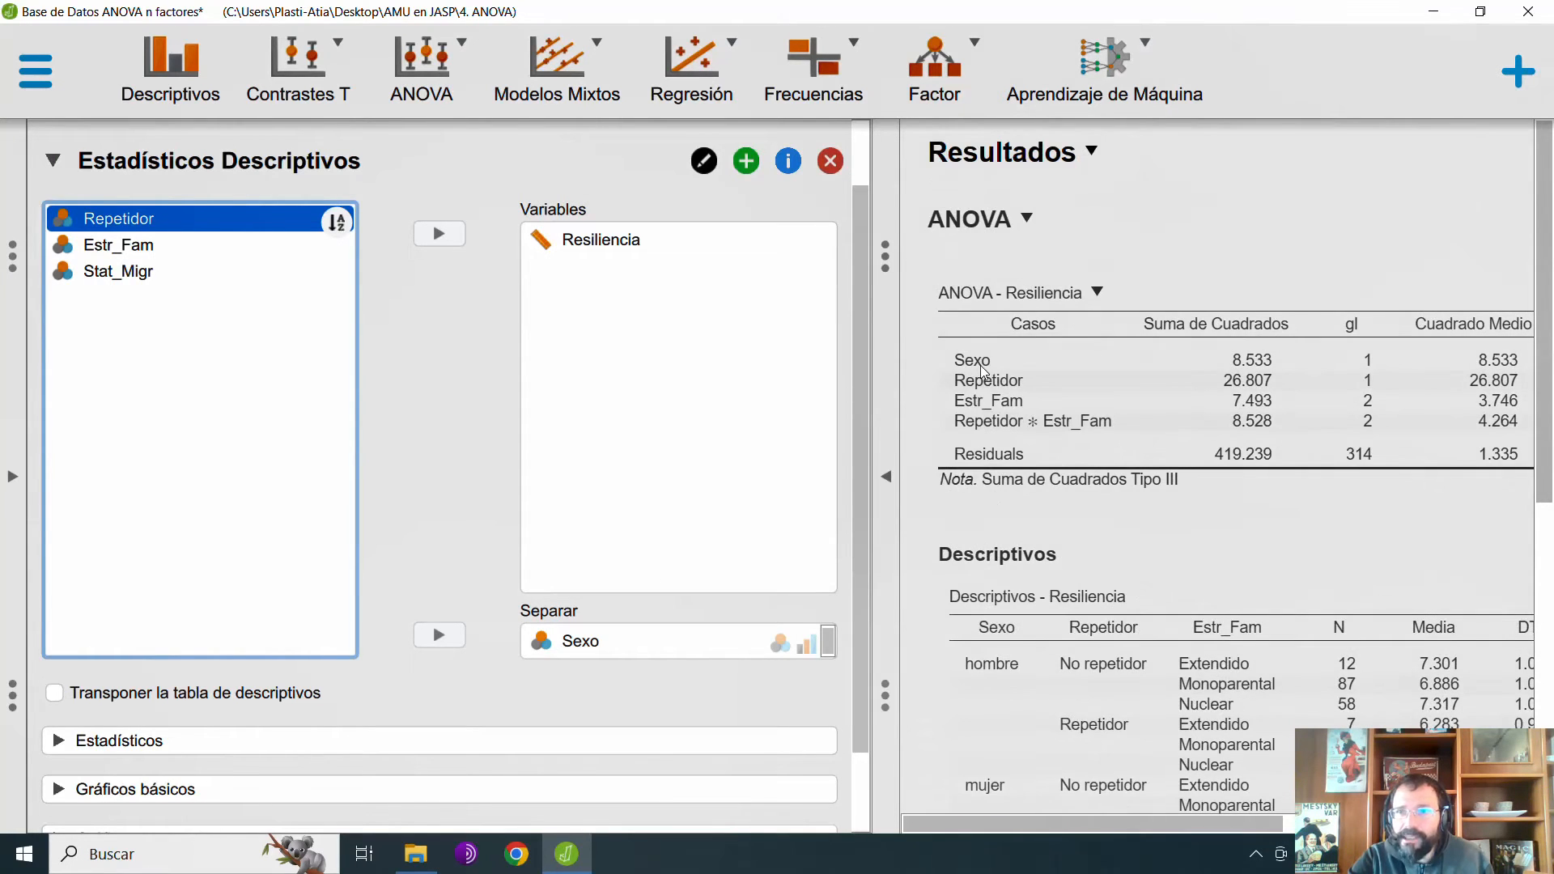
scroll(1210, 468, "down", 9)
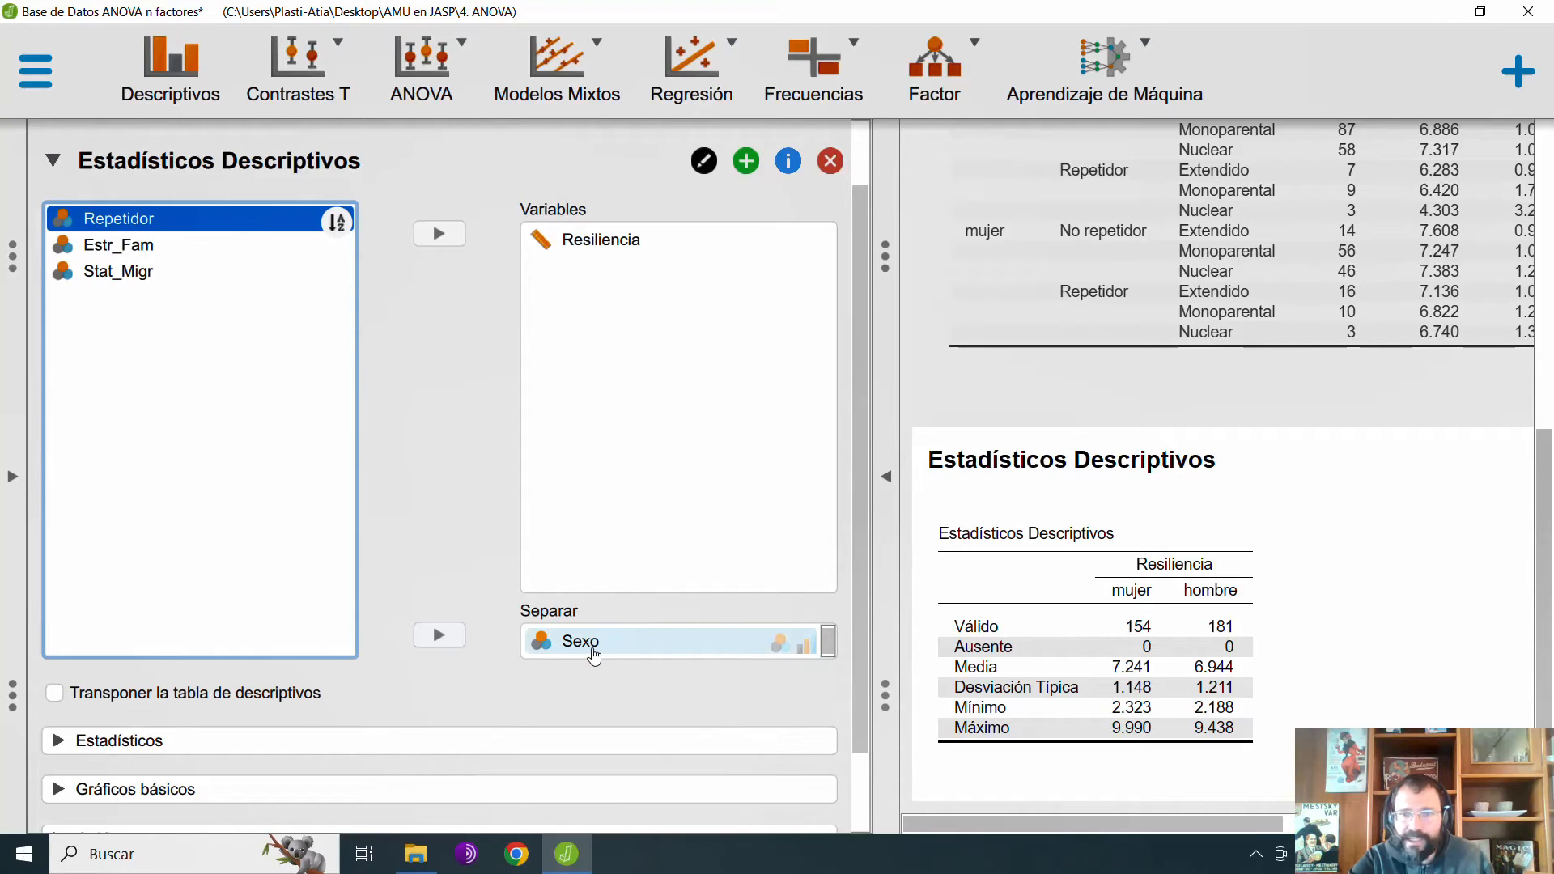
Split the Resiliencia descriptives by Repetidor instead of Sexo, and remove the descriptive statistics analysis after reading it.
left_click_drag(602, 656, 198, 350)
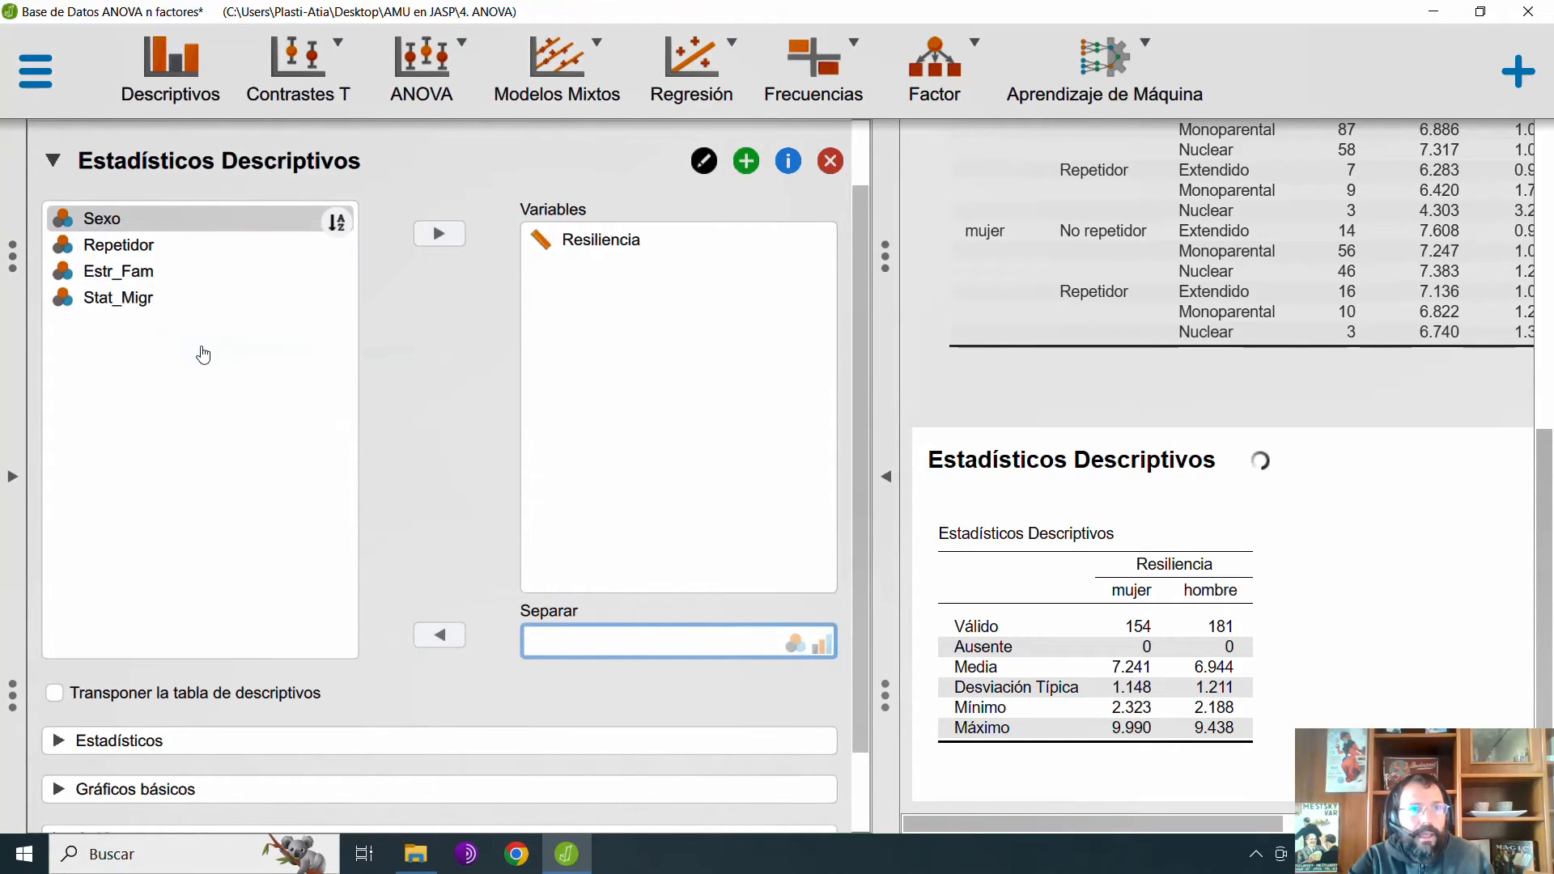
left_click_drag(145, 244, 669, 649)
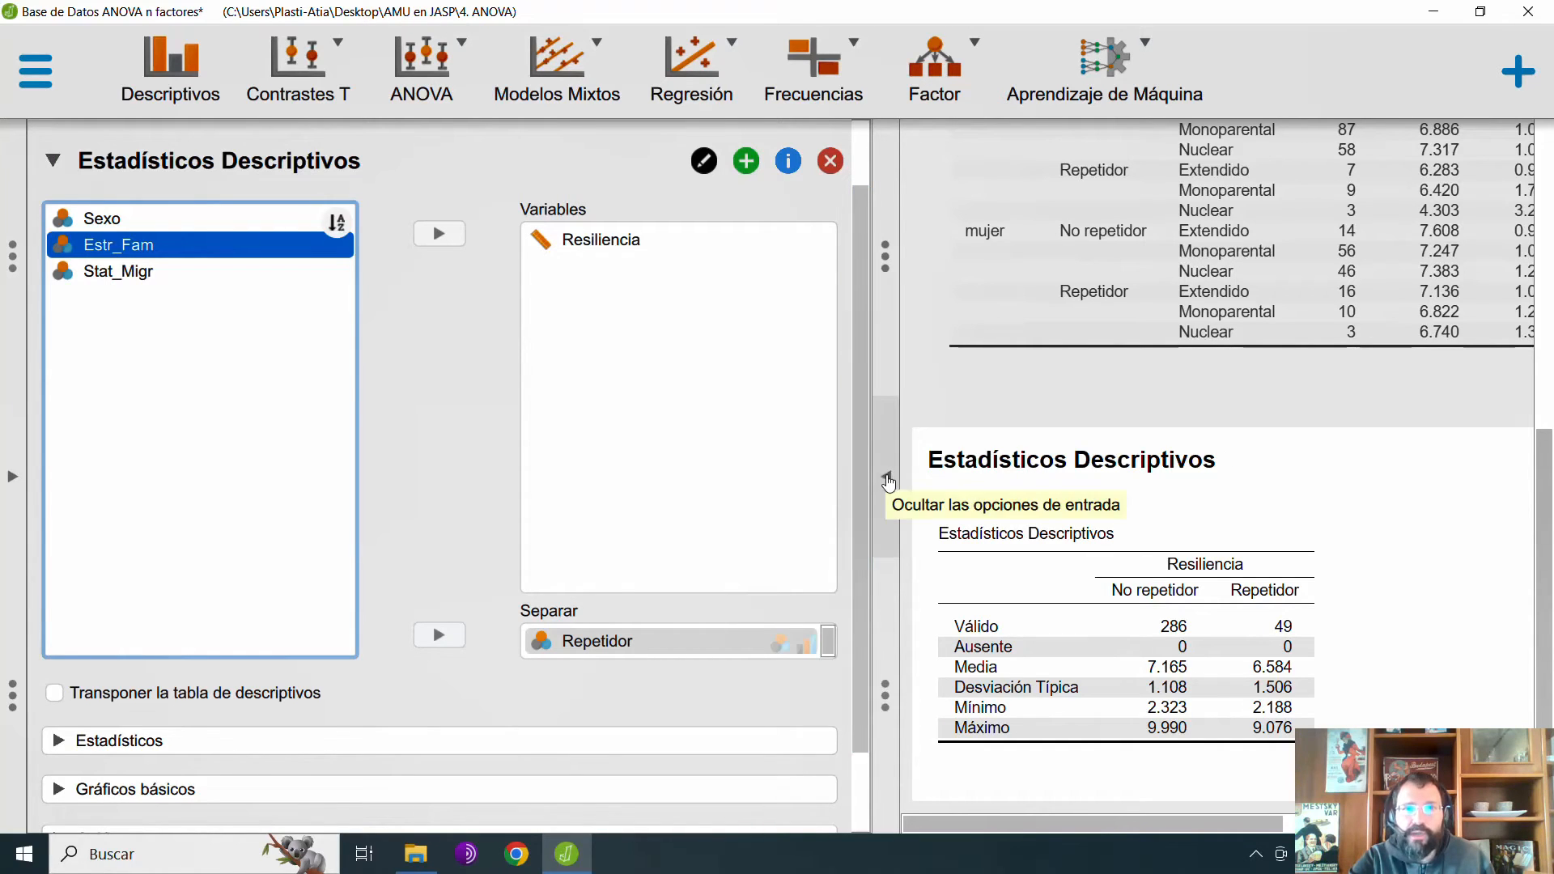
left_click(830, 162)
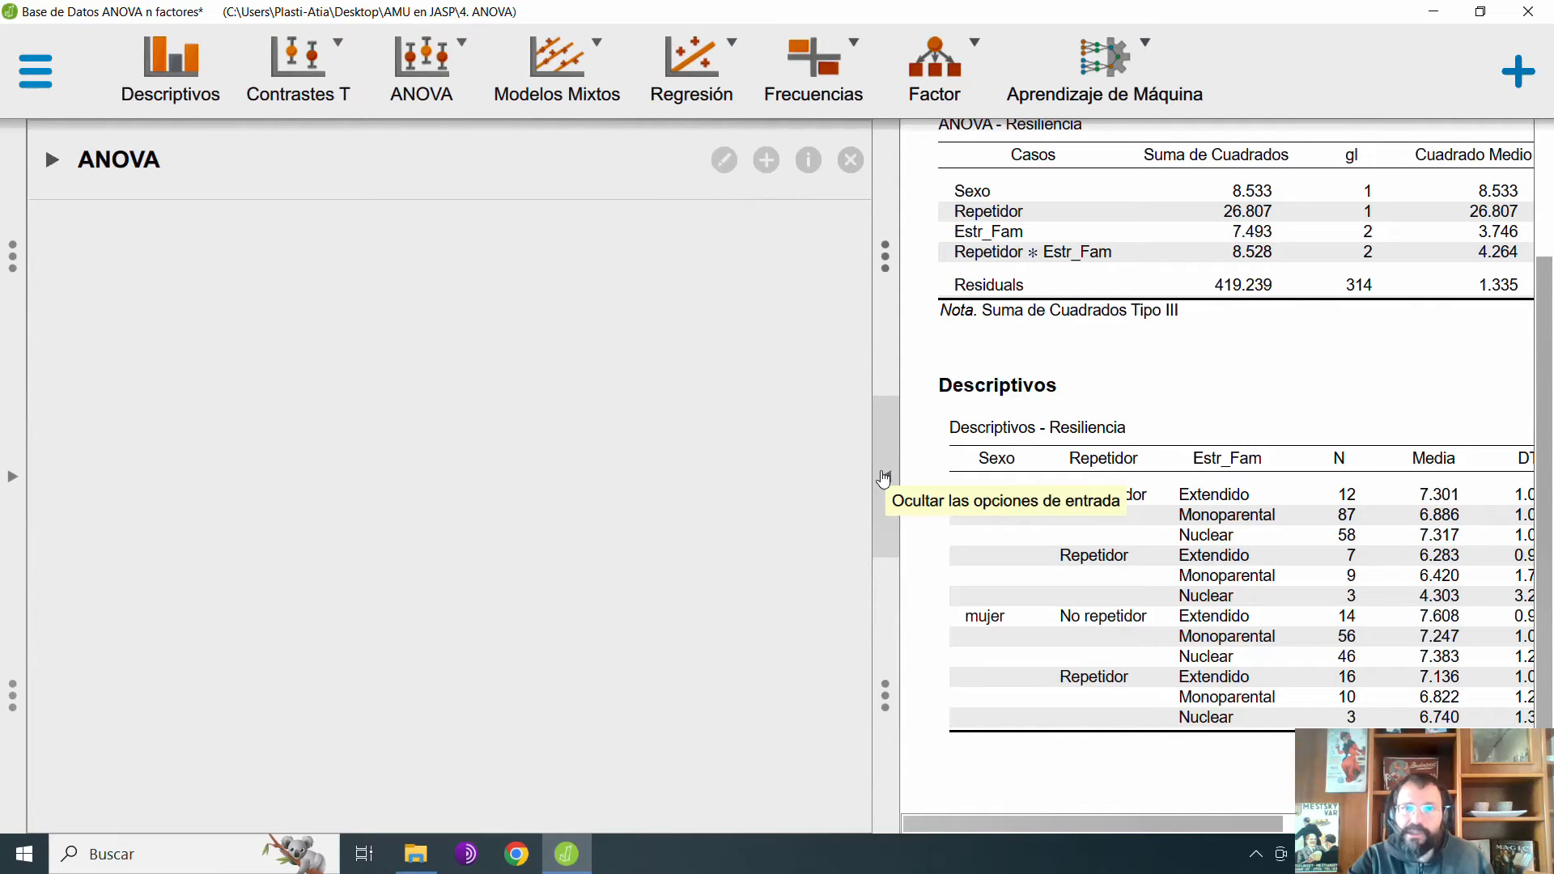
Add the homogeneity test and the Q-Q plot of residuals to the ANOVA's assumption checks.
left_click(50, 160)
scroll(379, 398, "down", 15)
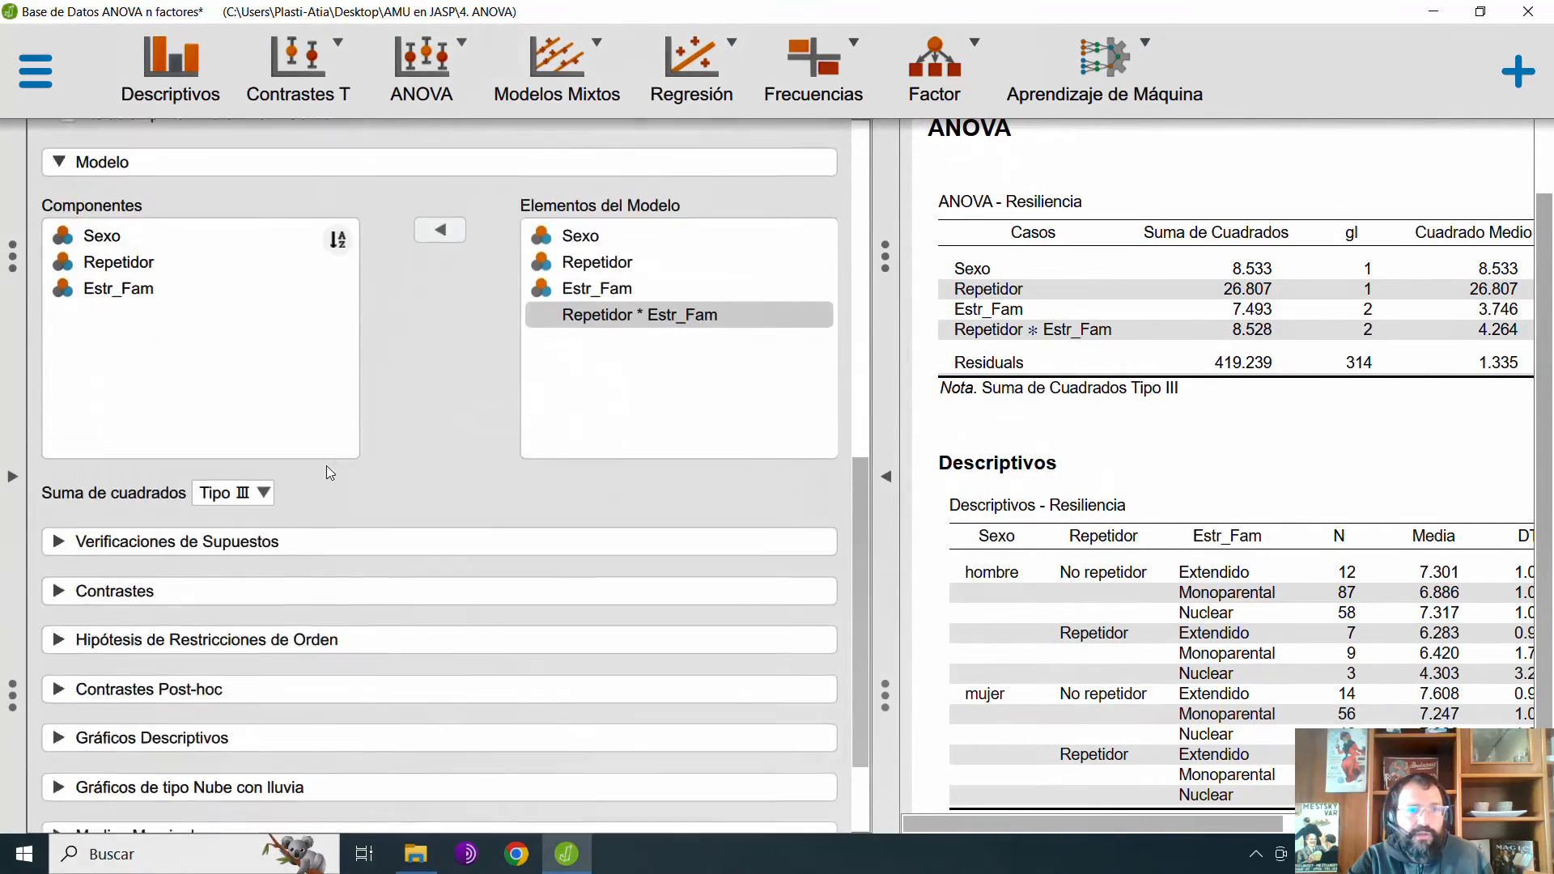
scroll(303, 219, "up", 3)
left_click(182, 177)
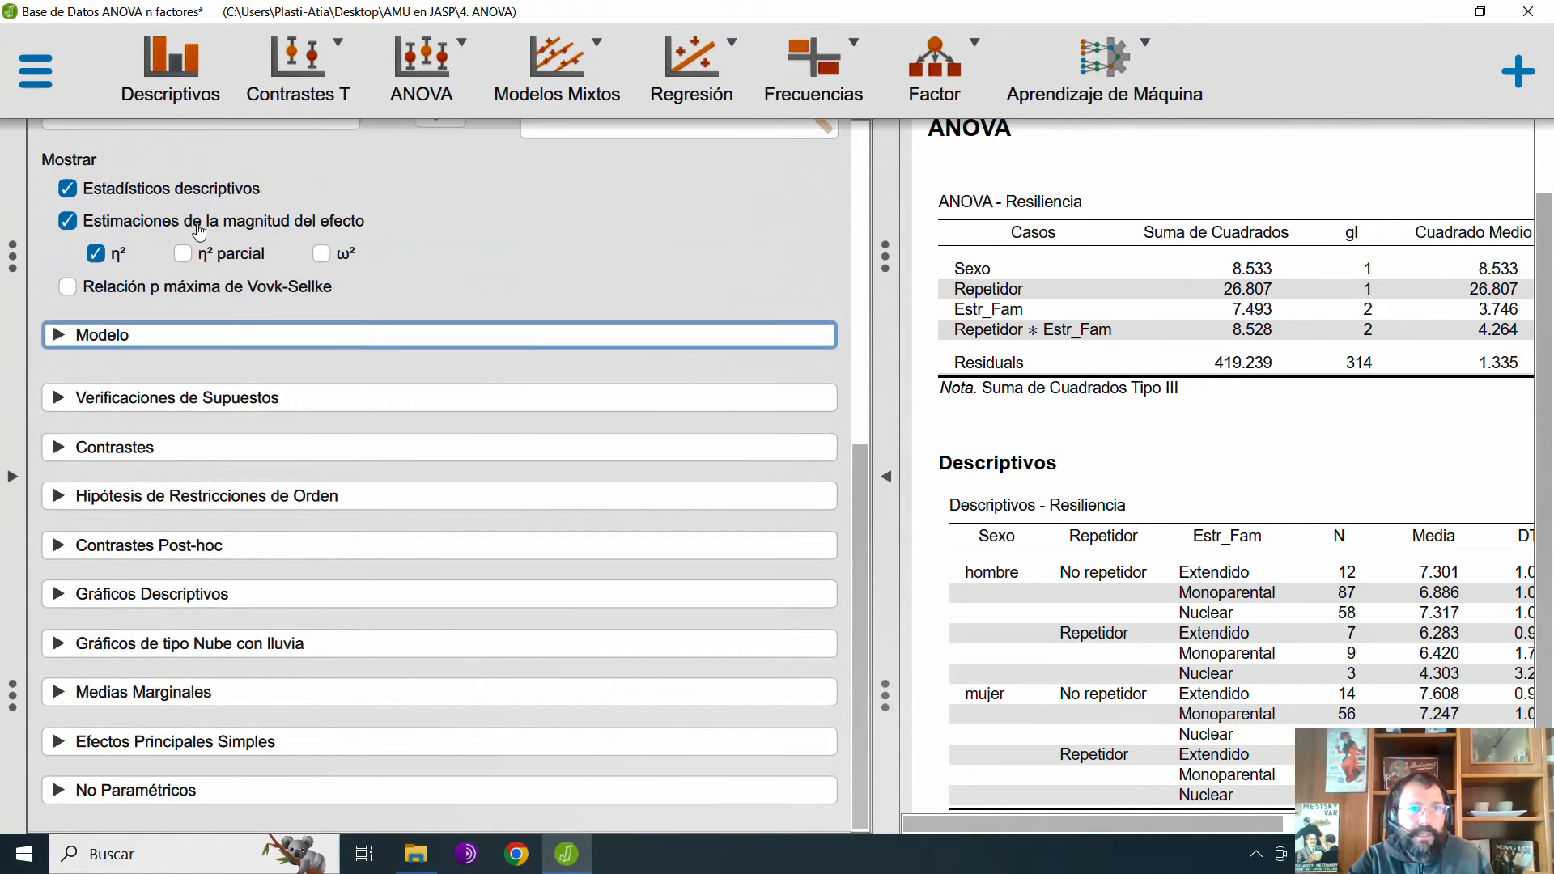
left_click(209, 402)
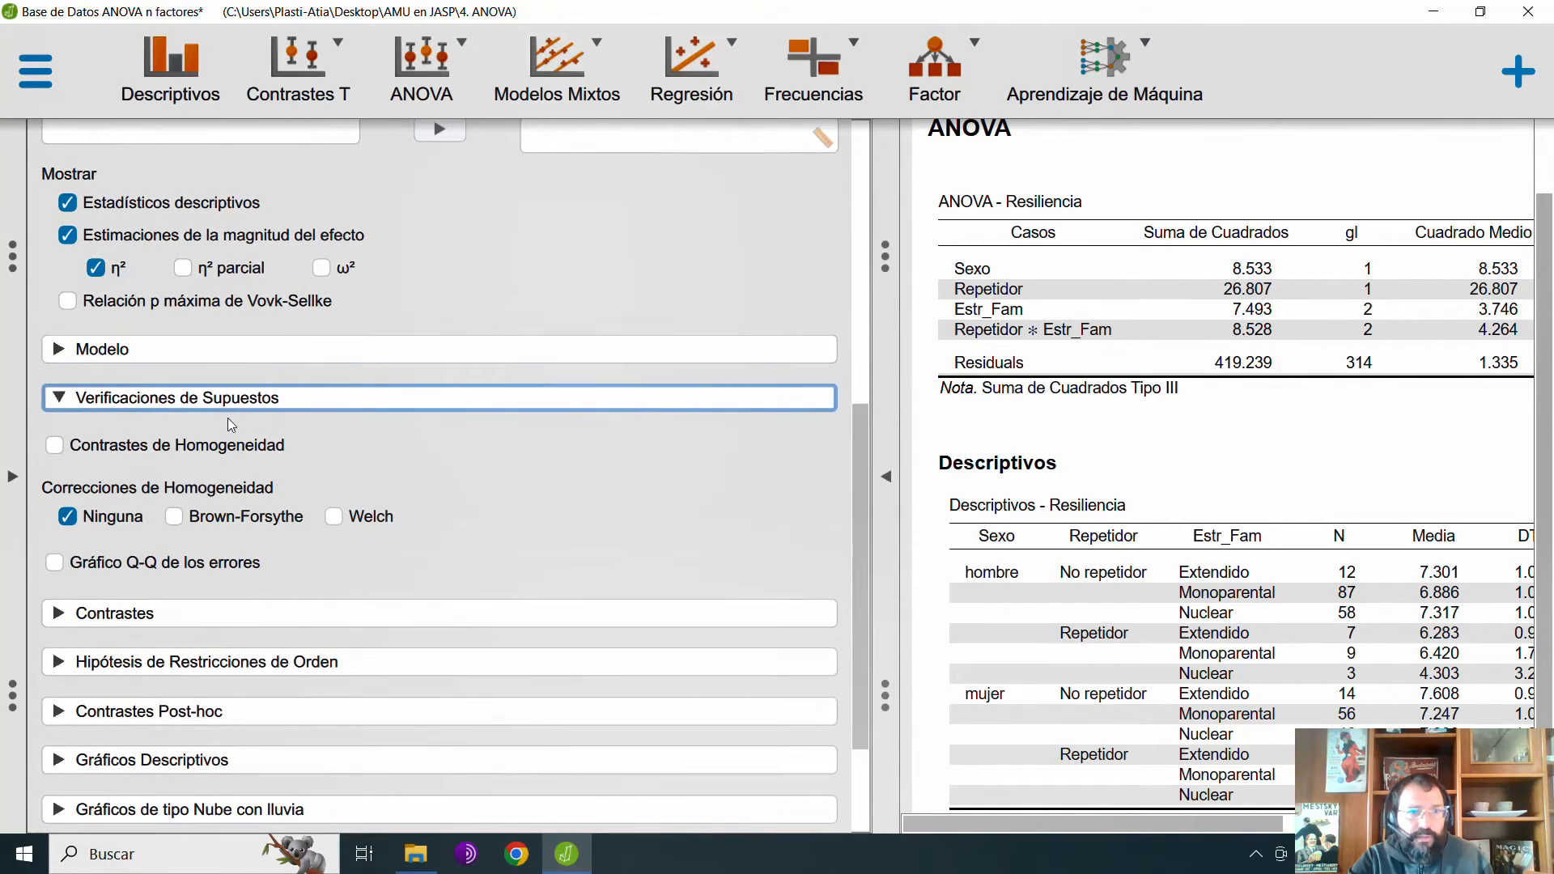
left_click(106, 571)
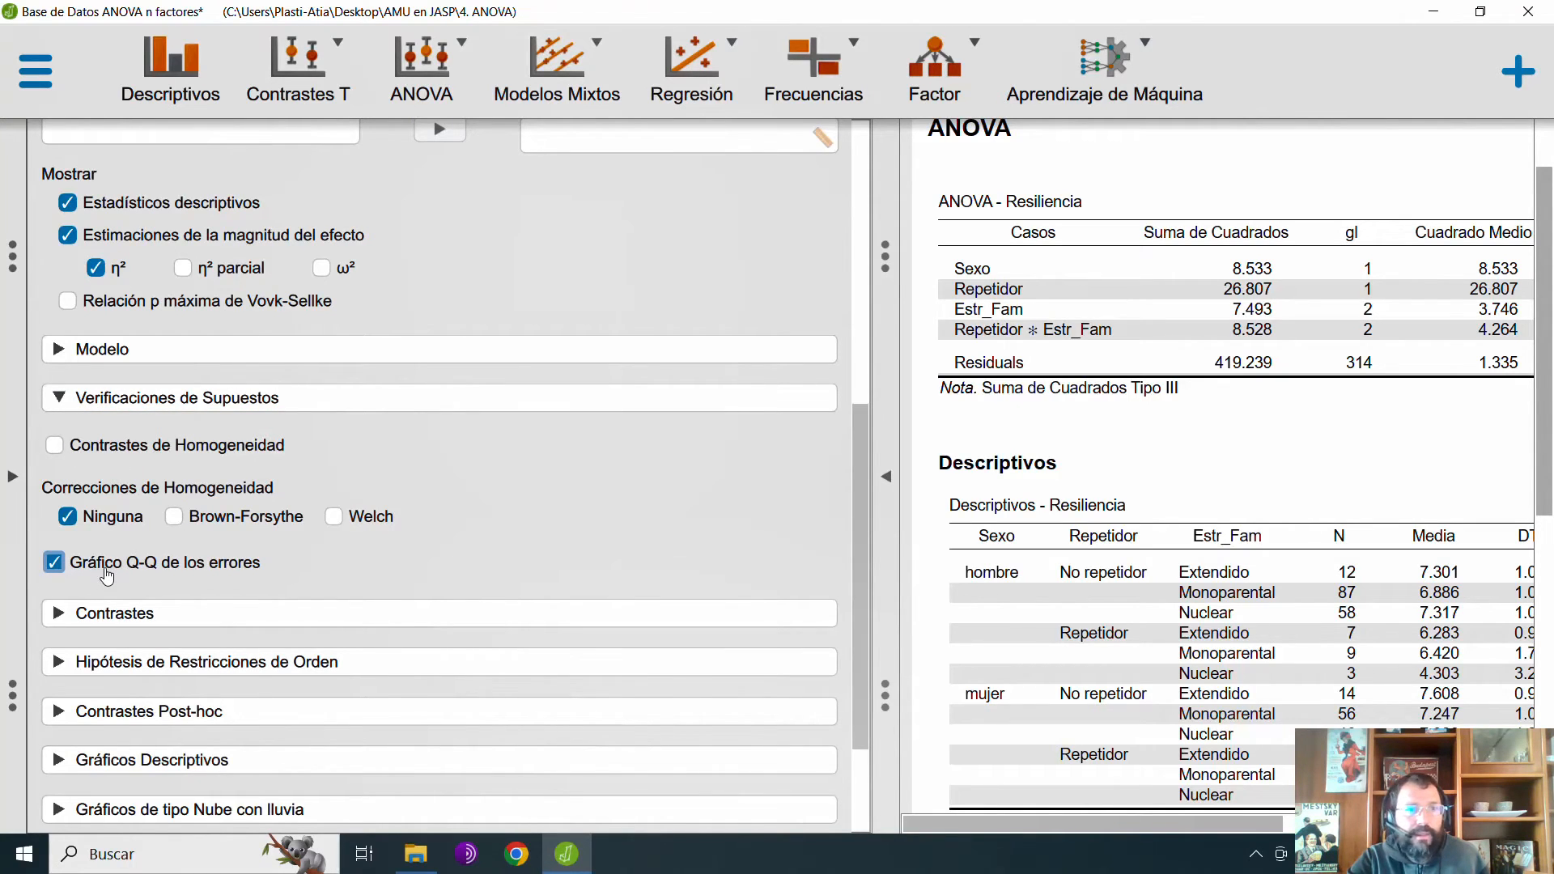
left_click(95, 453)
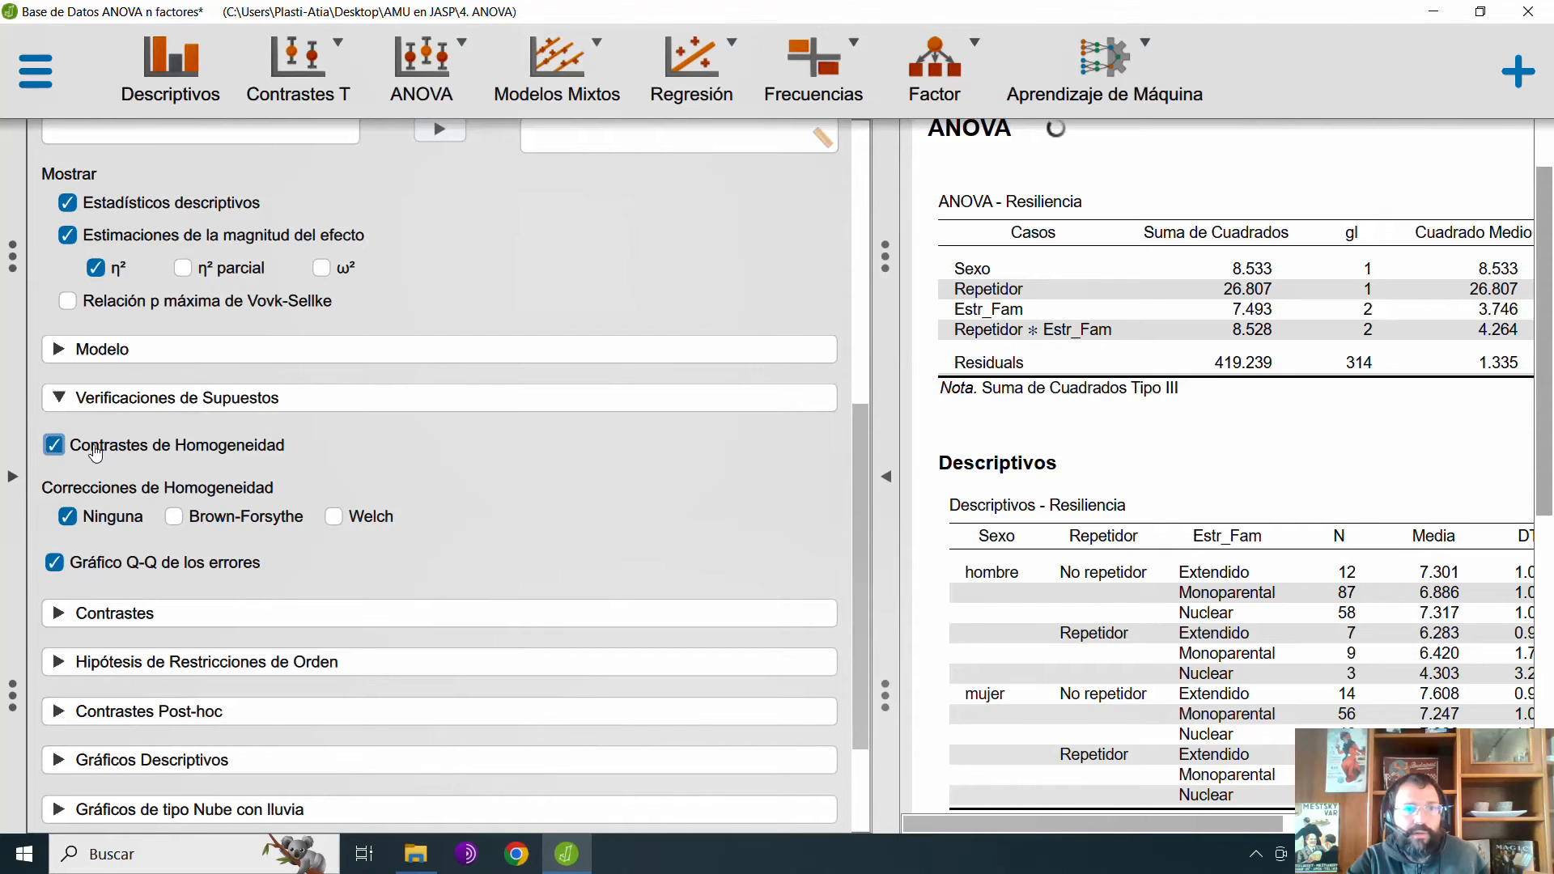
Stretch the residuals Q-Q plot to a much wider size and review it with the Levene, ANOVA and descriptives tables.
left_click(888, 485)
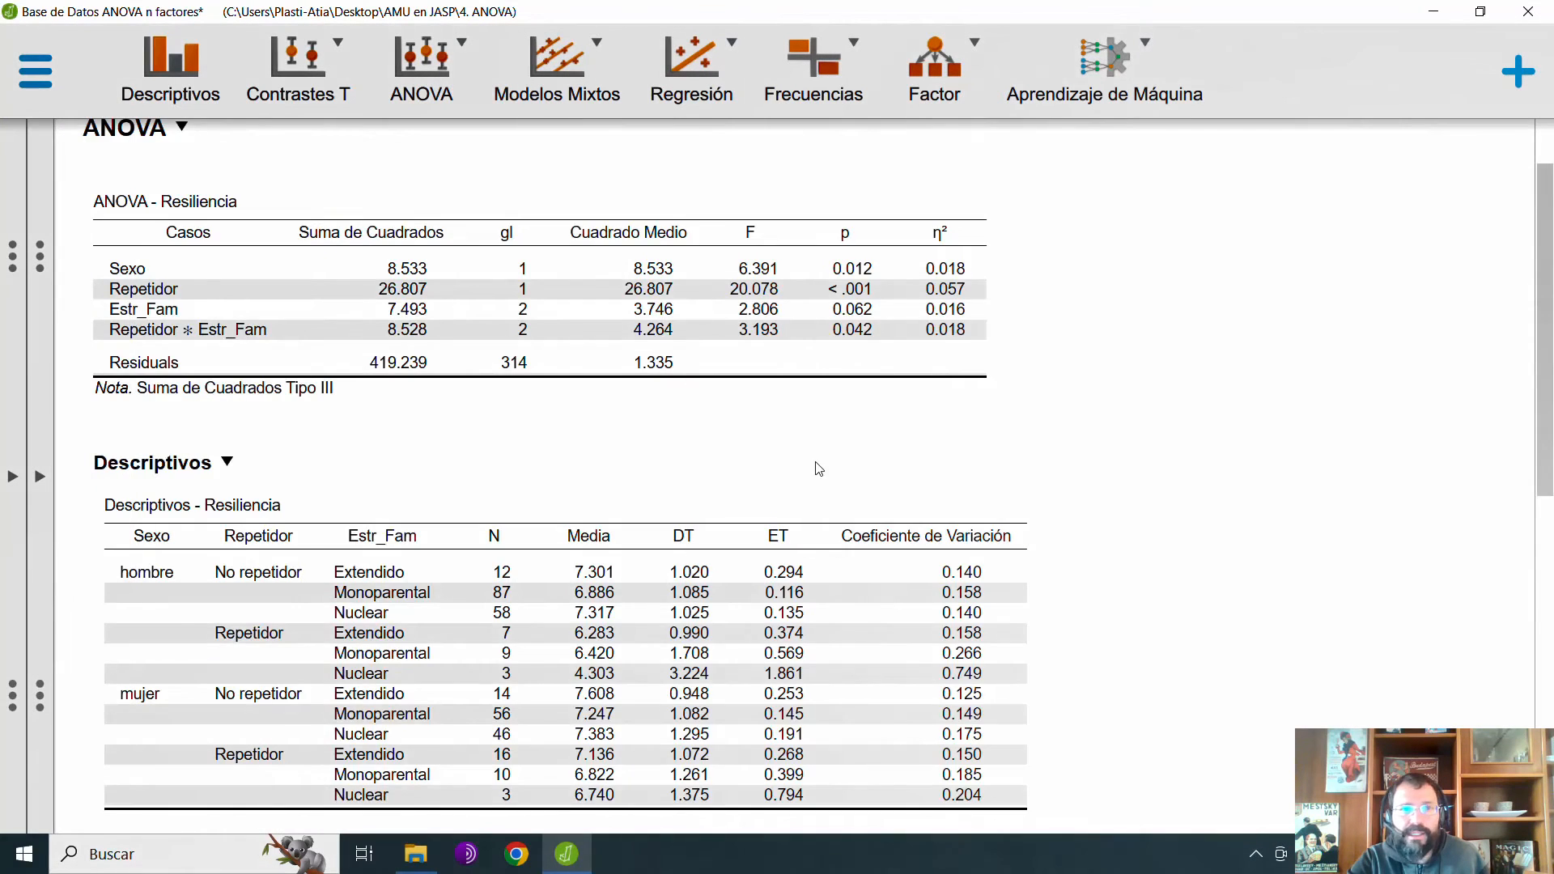
scroll(818, 465, "down", 8)
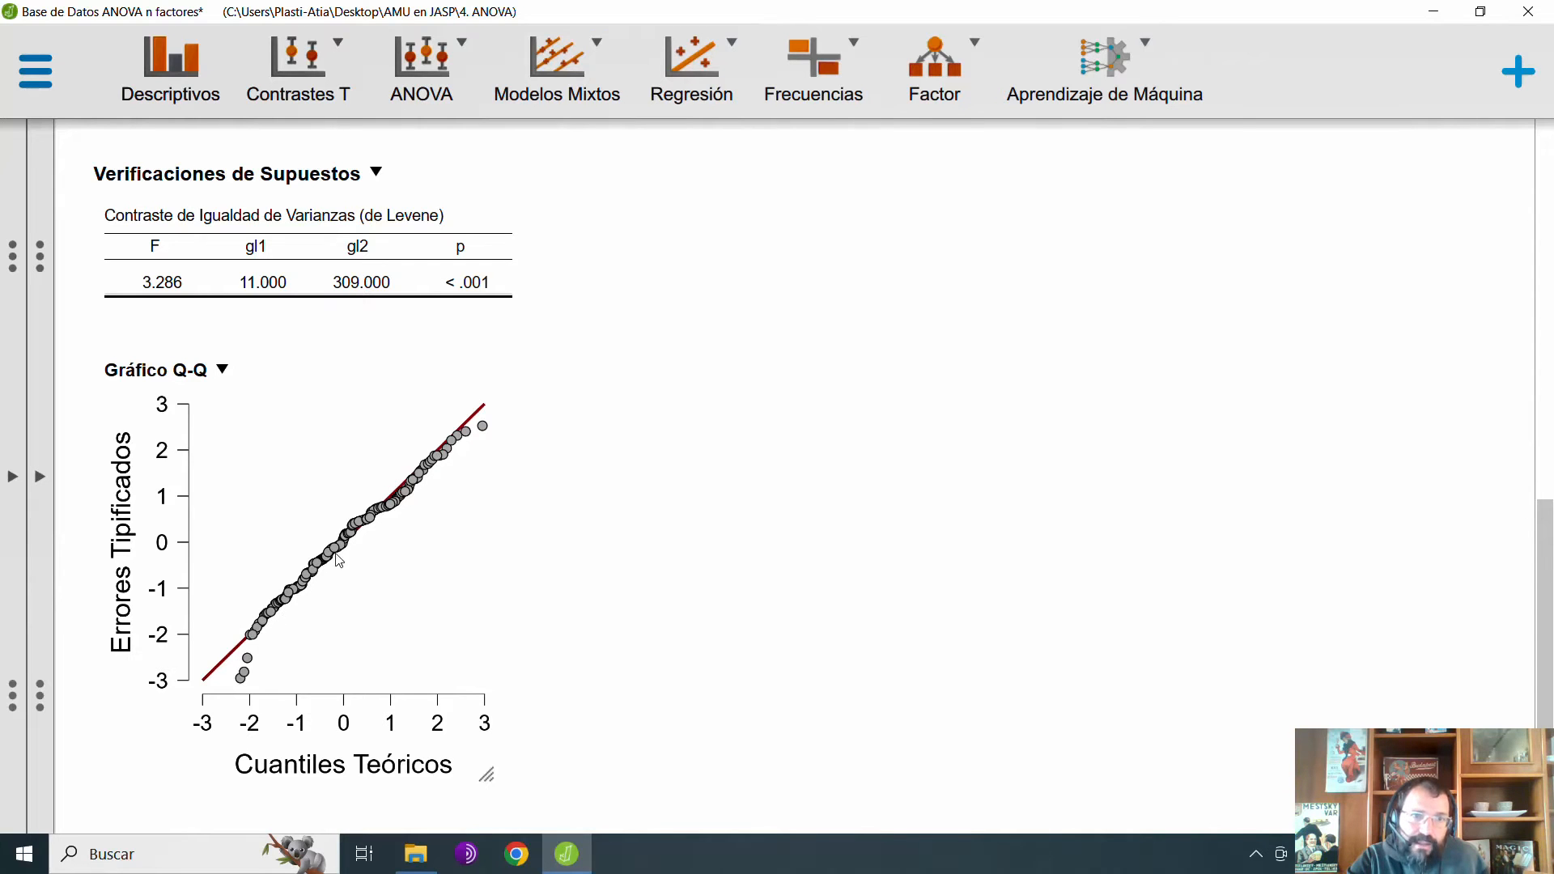
left_click_drag(488, 777, 1287, 838)
left_click(39, 477)
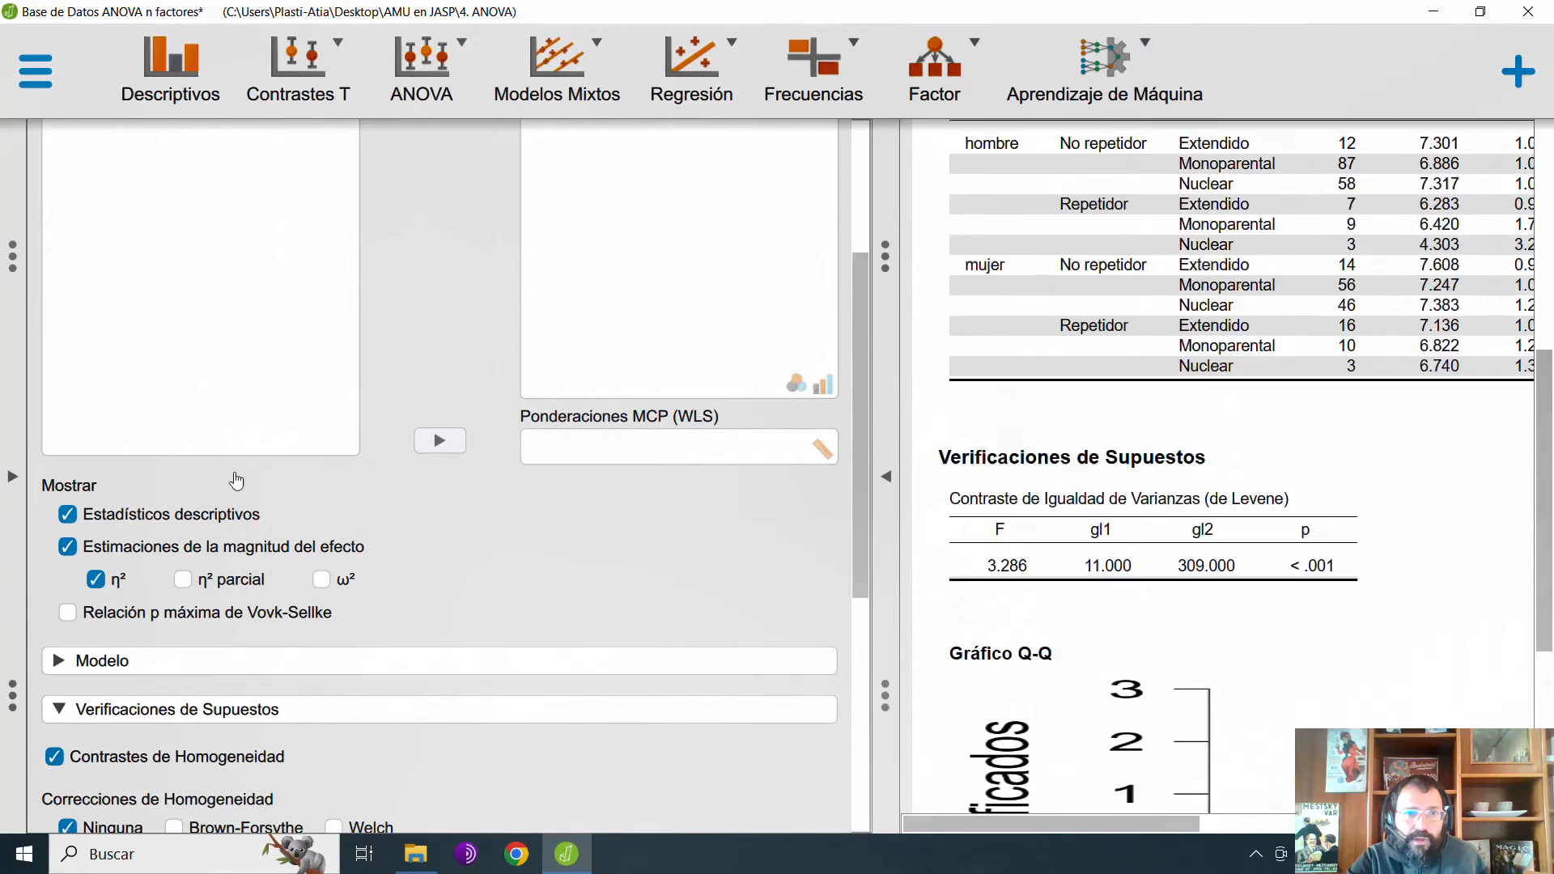
left_click(882, 482)
scroll(945, 510, "down", 5)
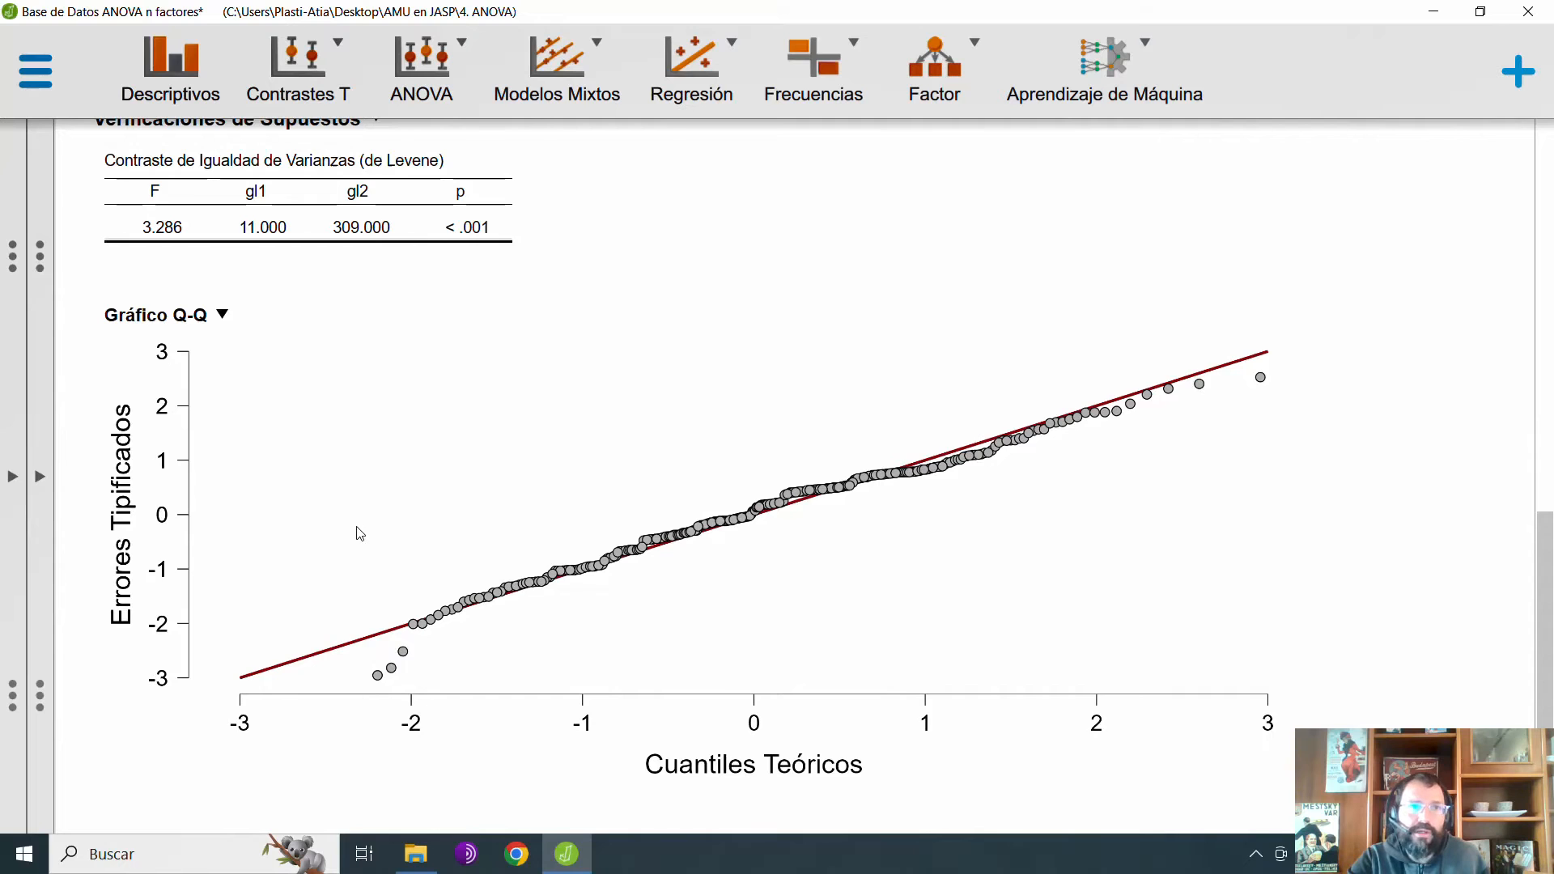
scroll(617, 596, "up", 5)
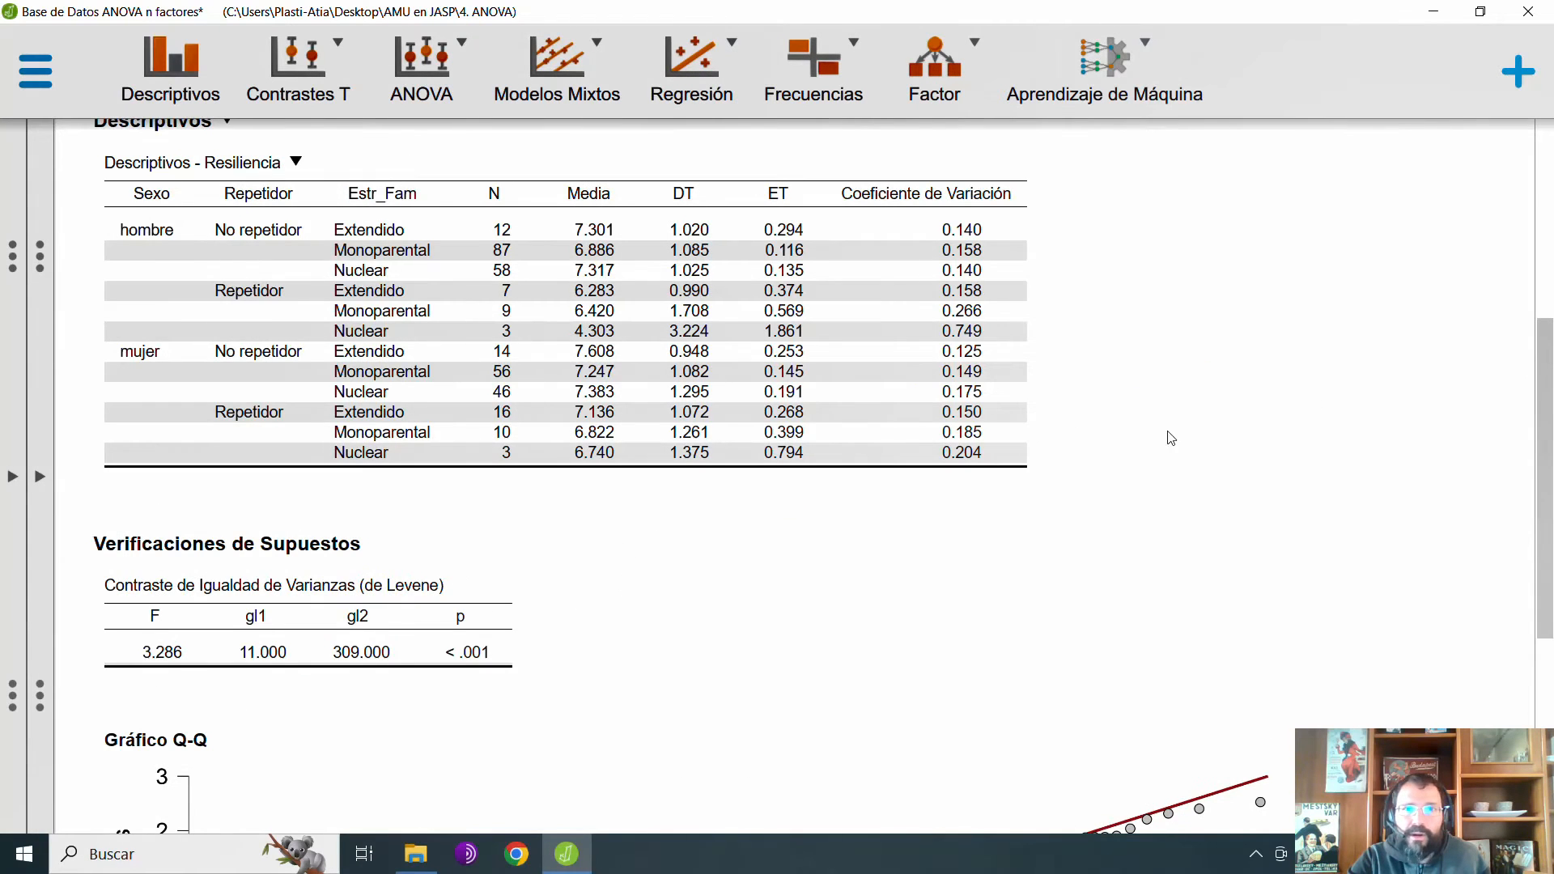
scroll(639, 453, "up", 5)
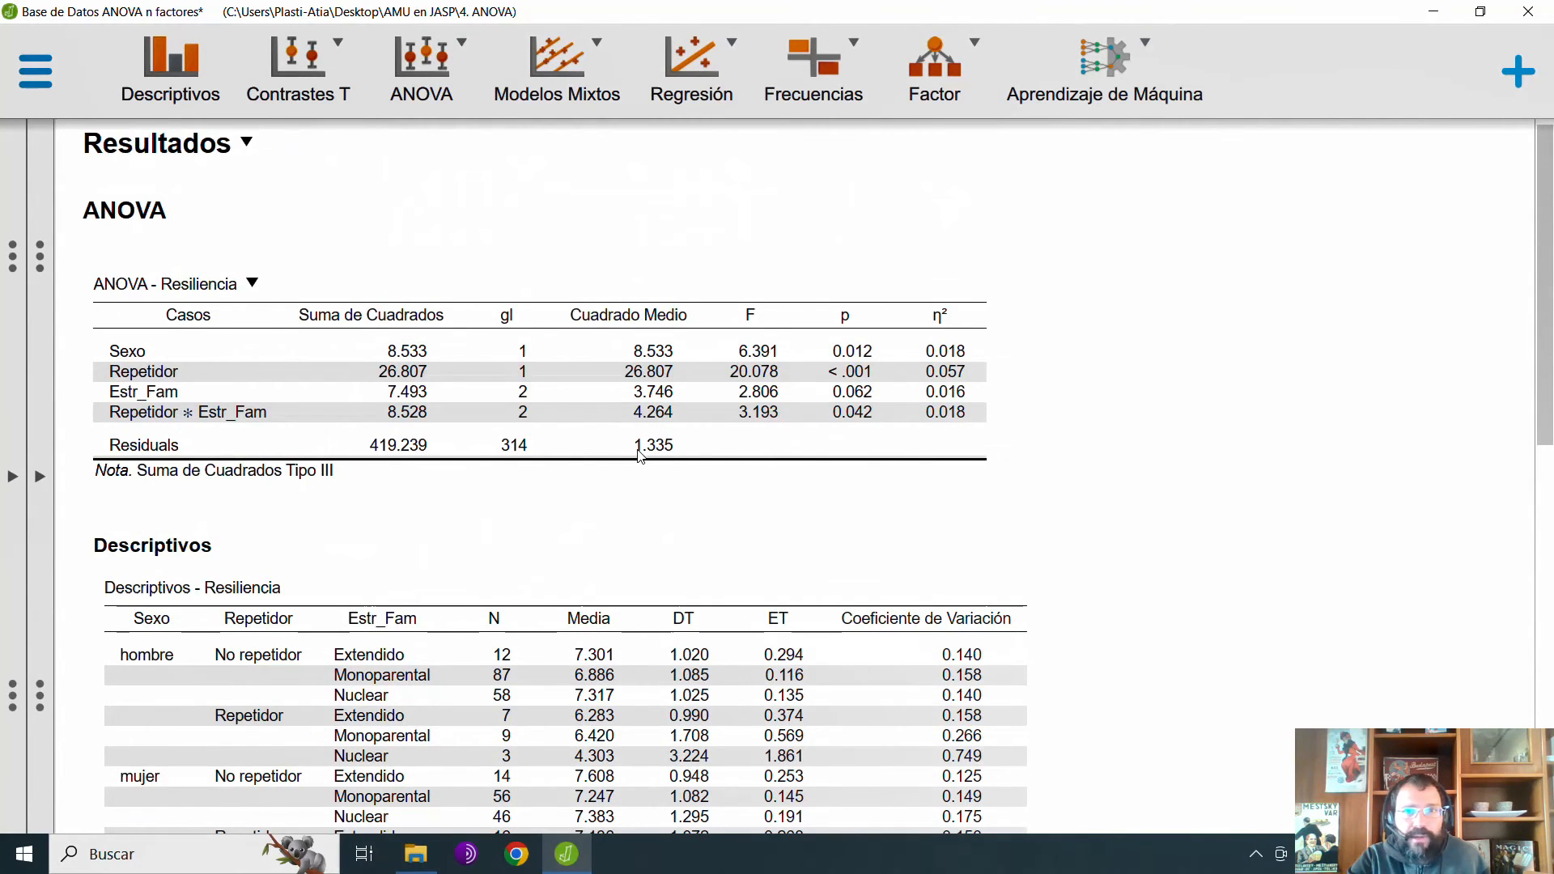
scroll(639, 453, "down", 5)
scroll(639, 455, "down", 2)
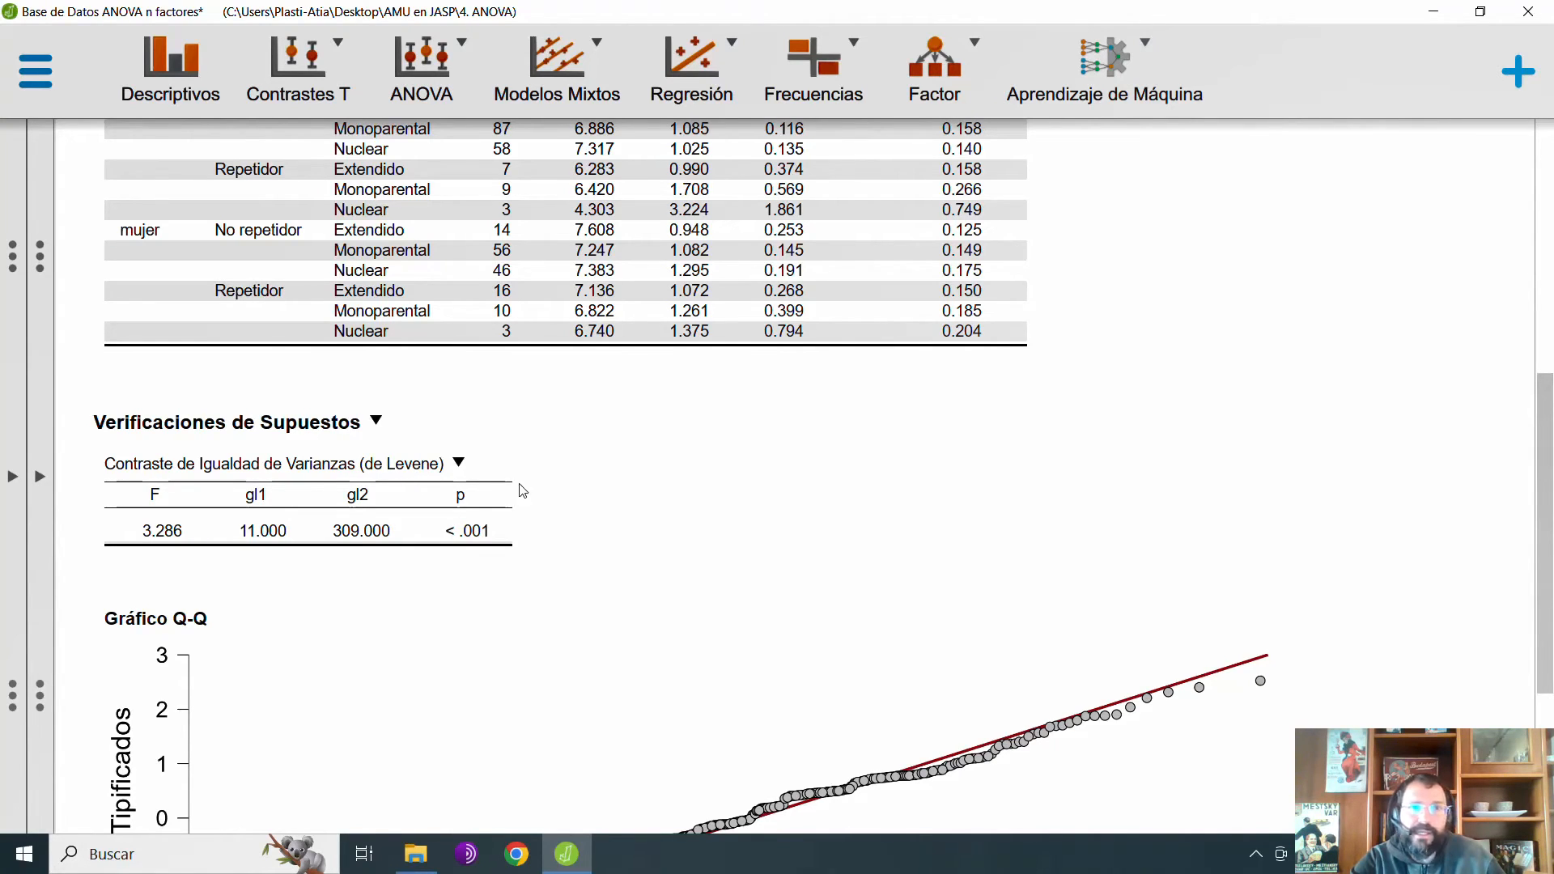
Examine the Levene test and residuals Q-Q plot against the group sizes in the descriptives and the effects in the ANOVA table.
scroll(501, 530, "up", 3)
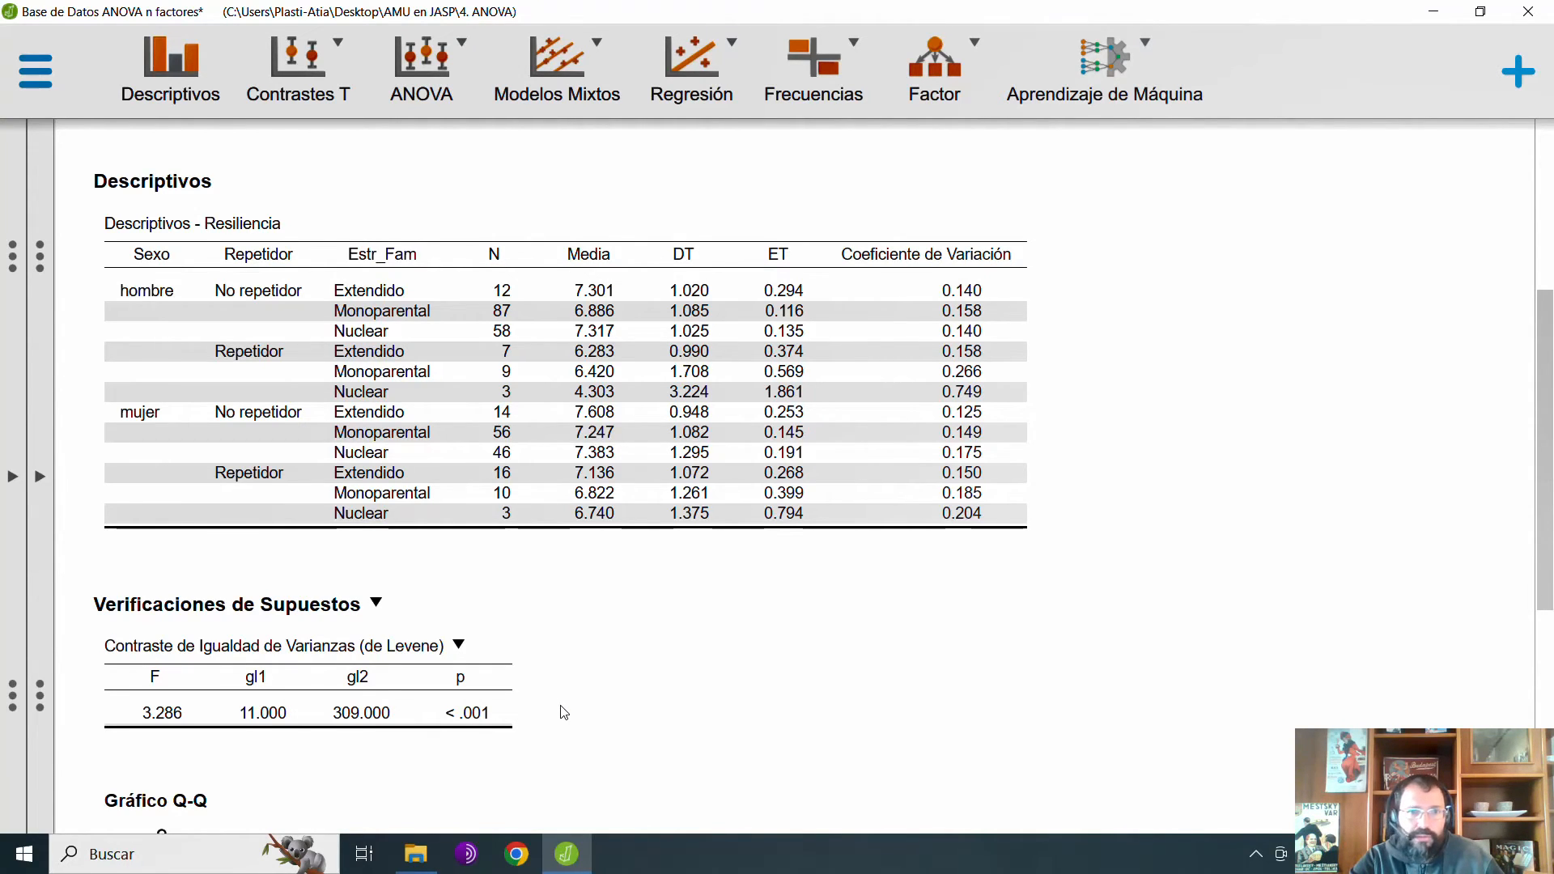
scroll(564, 712, "up", 5)
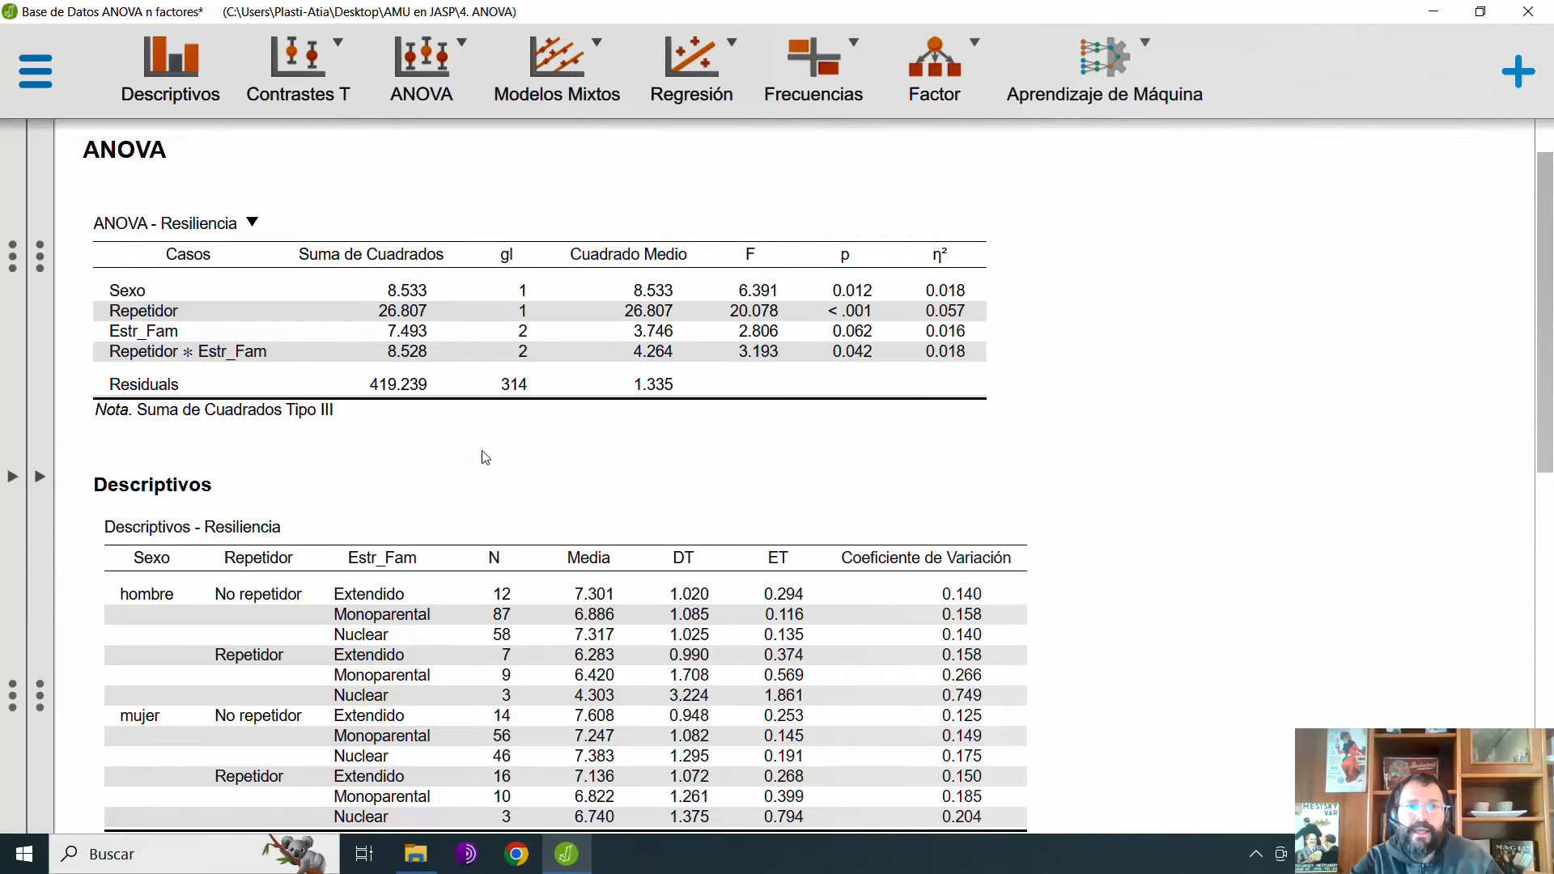
scroll(485, 458, "down", 1)
scroll(476, 425, "down", 10)
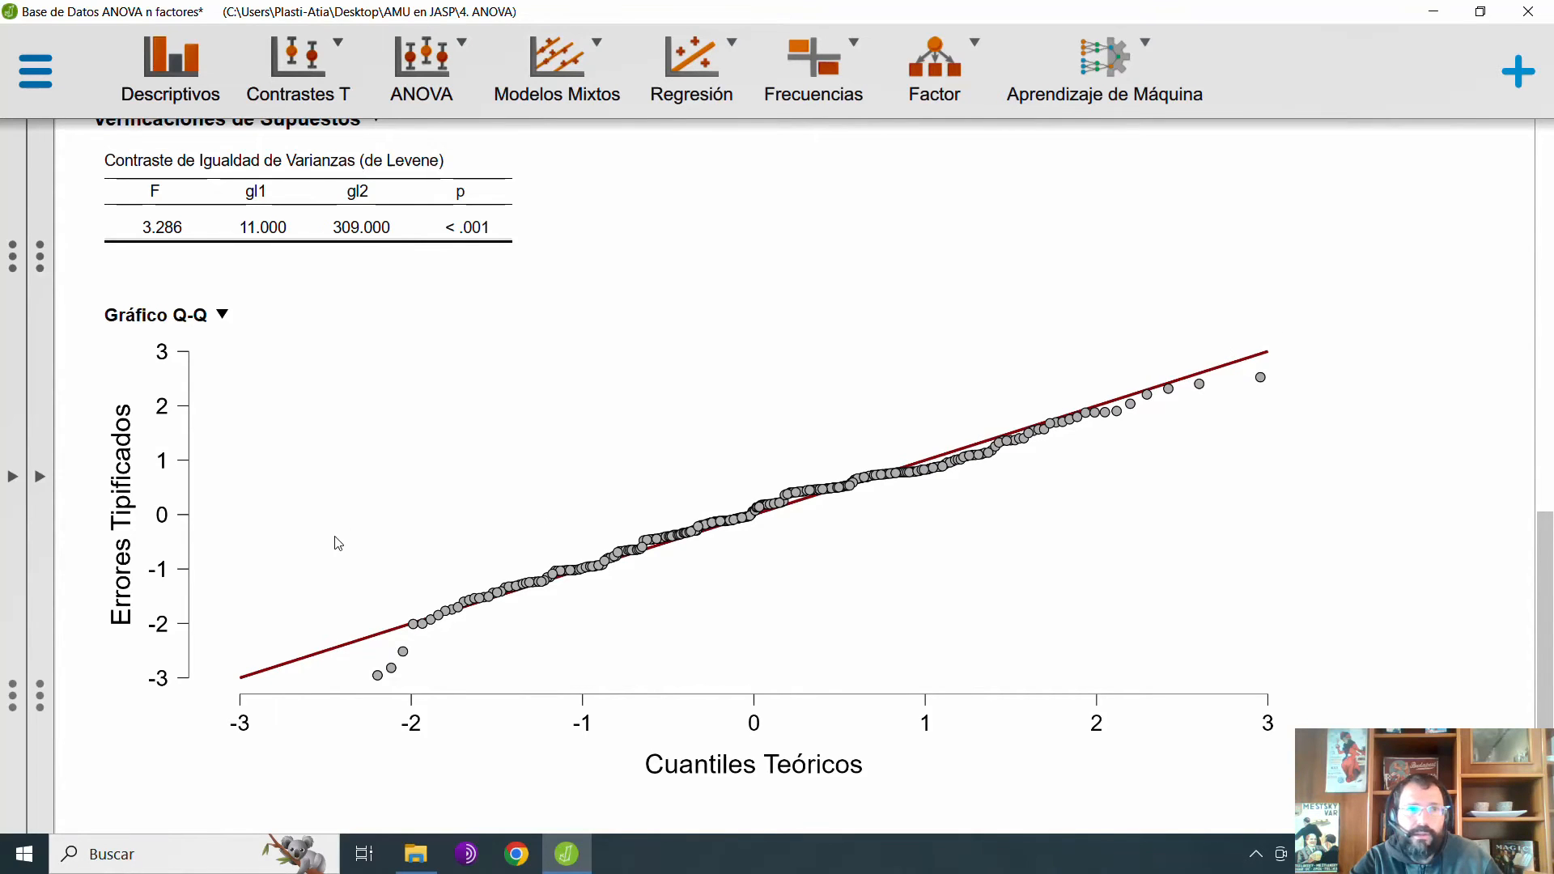
scroll(388, 580, "up", 1)
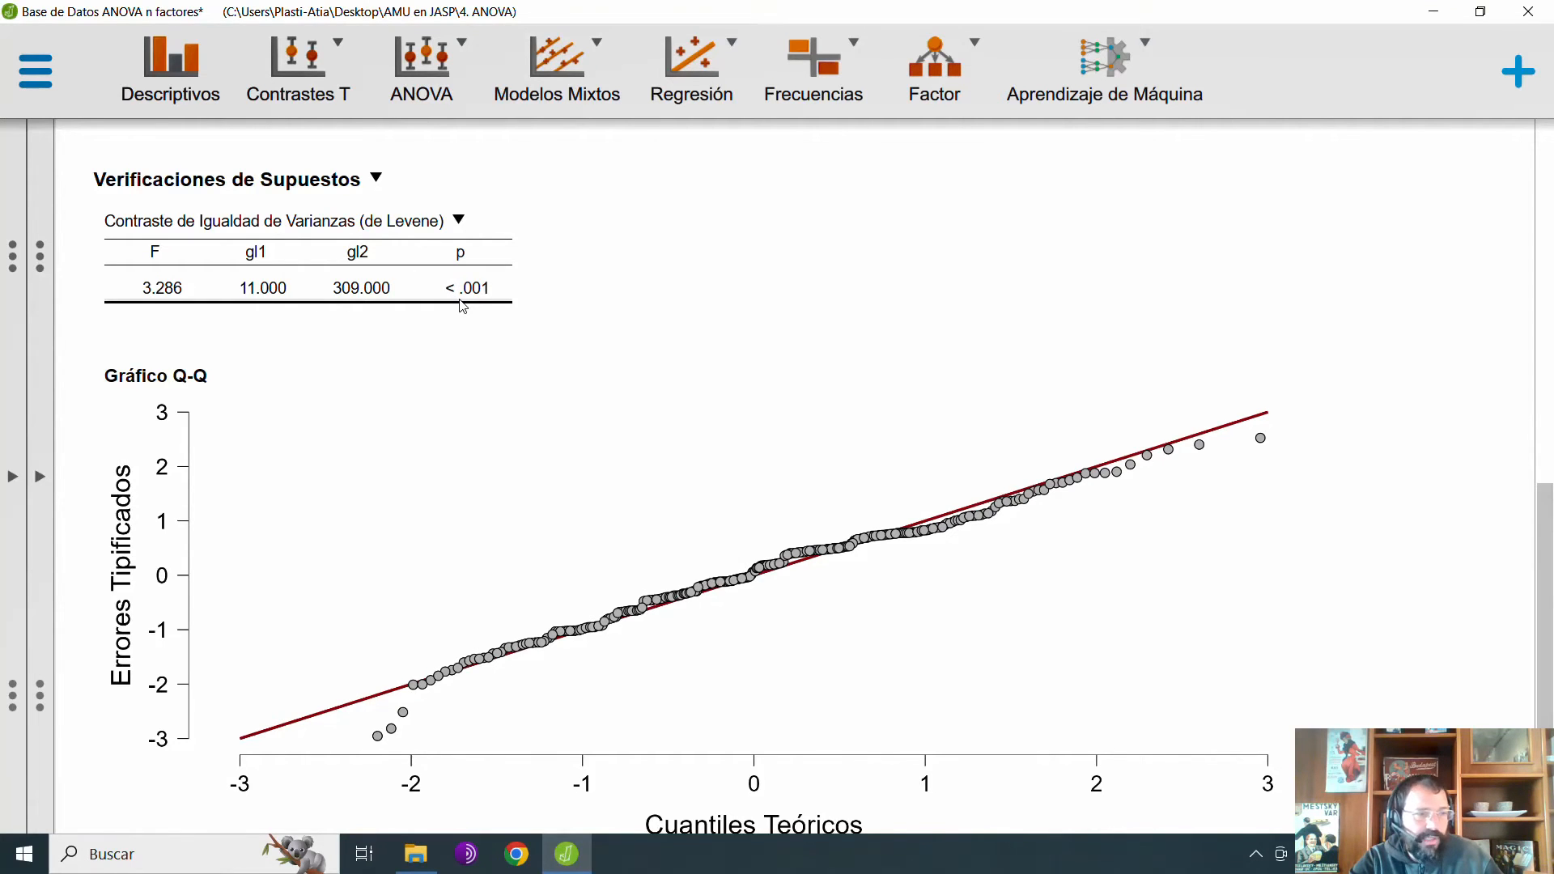
scroll(631, 305, "up", 8)
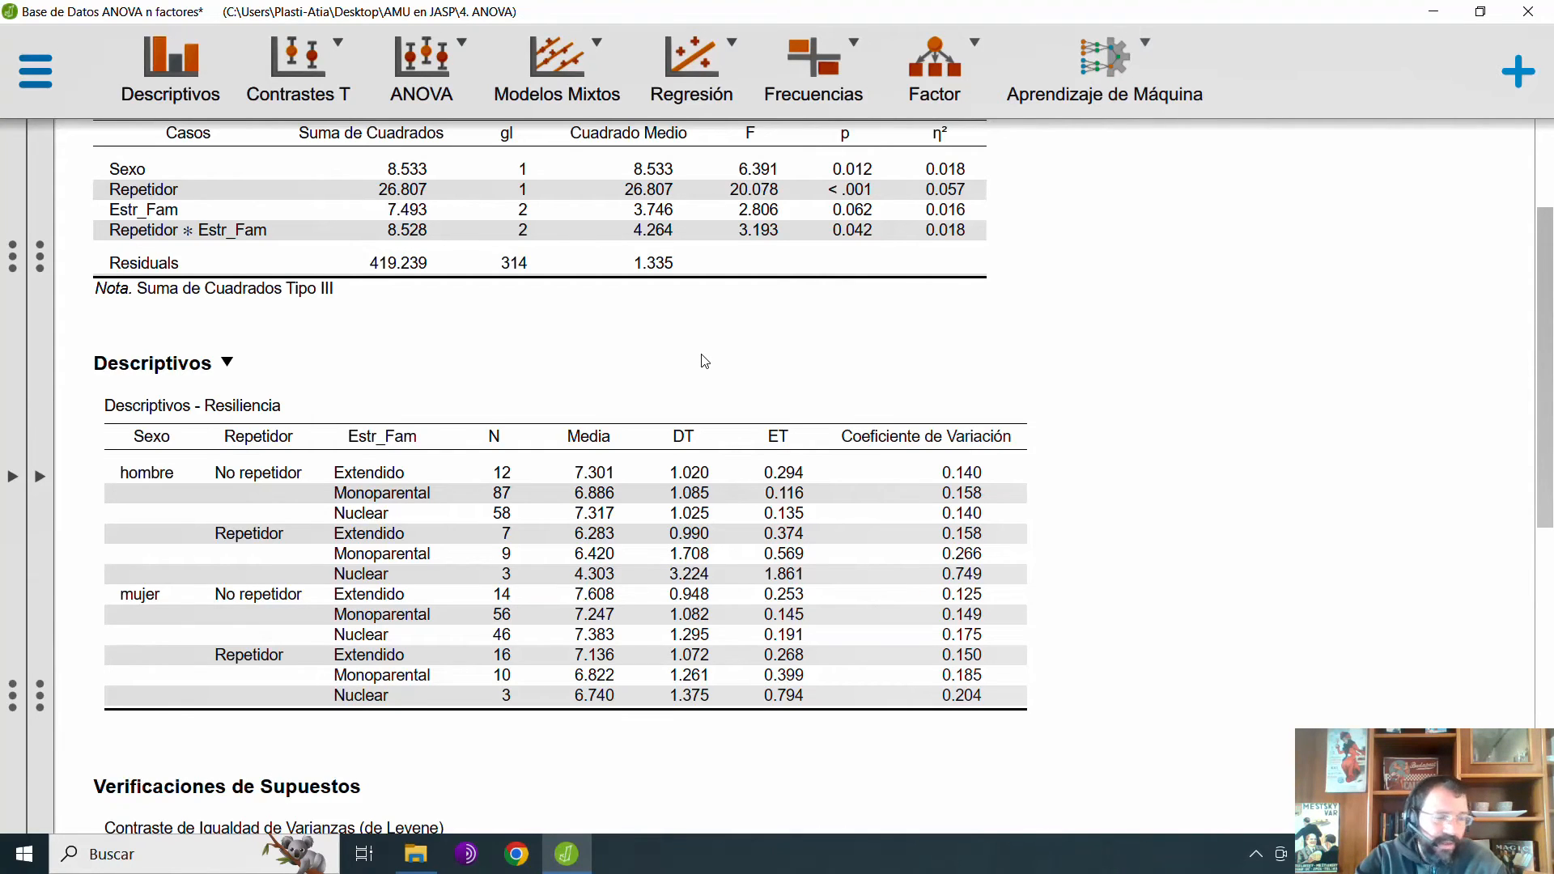
scroll(652, 421, "down", 4)
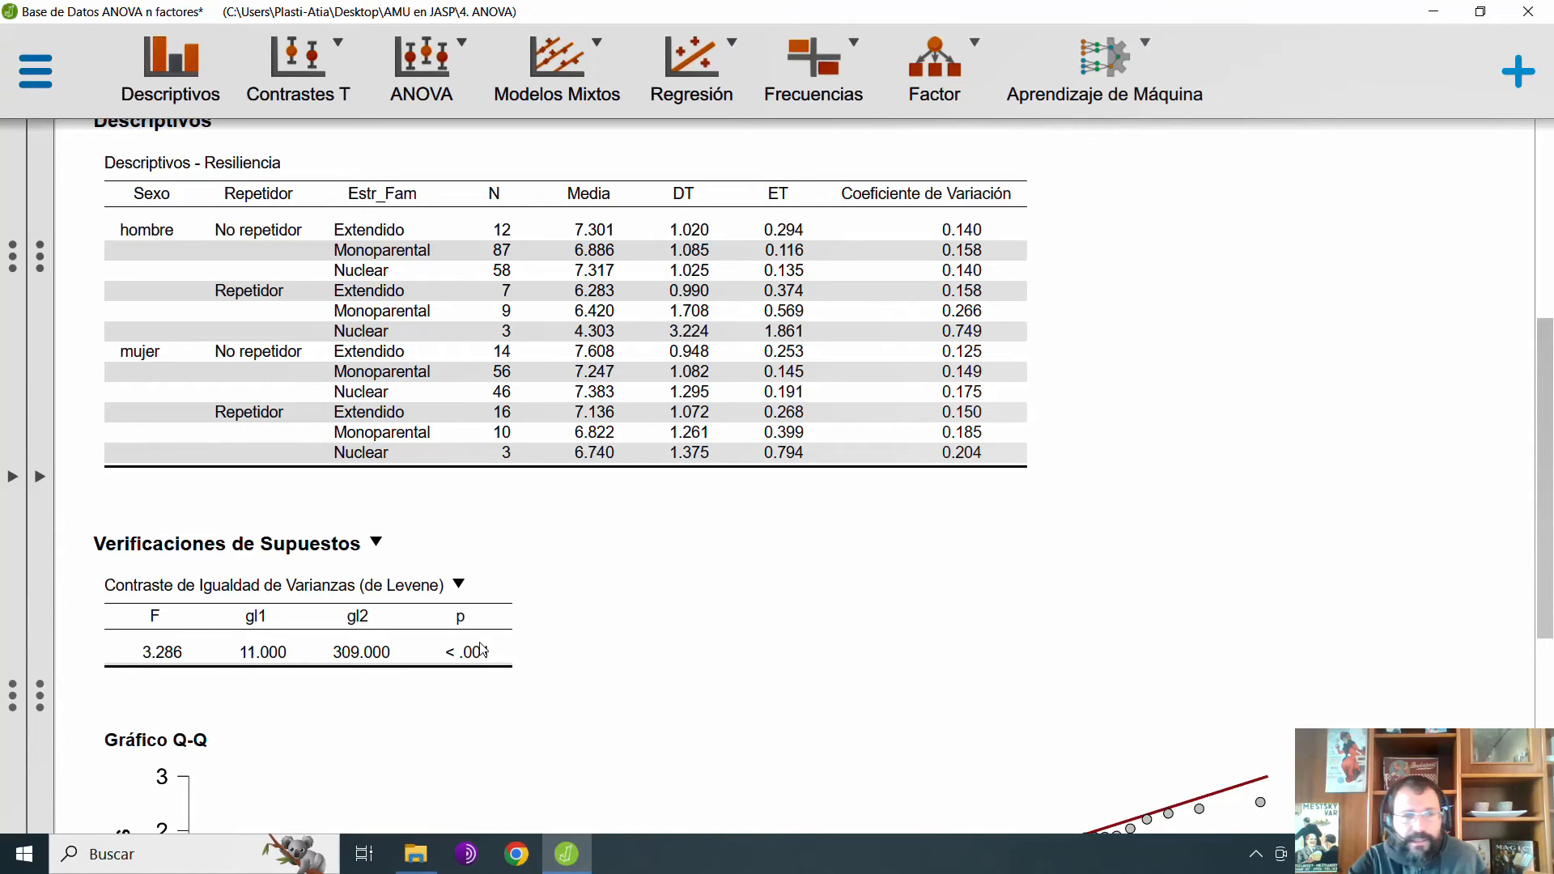
scroll(503, 607, "up", 2)
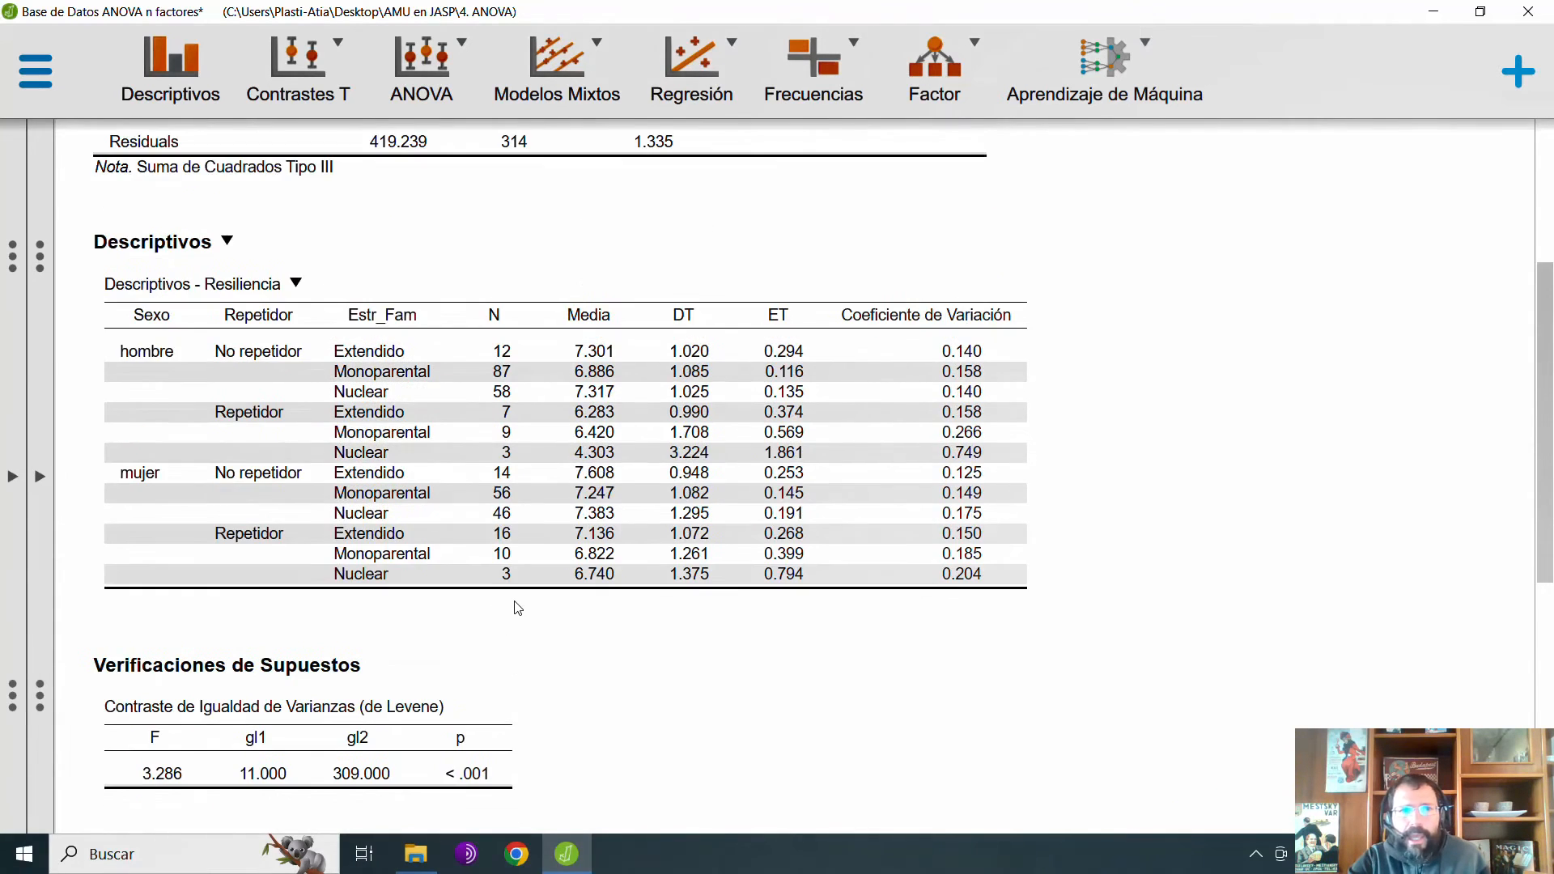
scroll(513, 607, "down", 4)
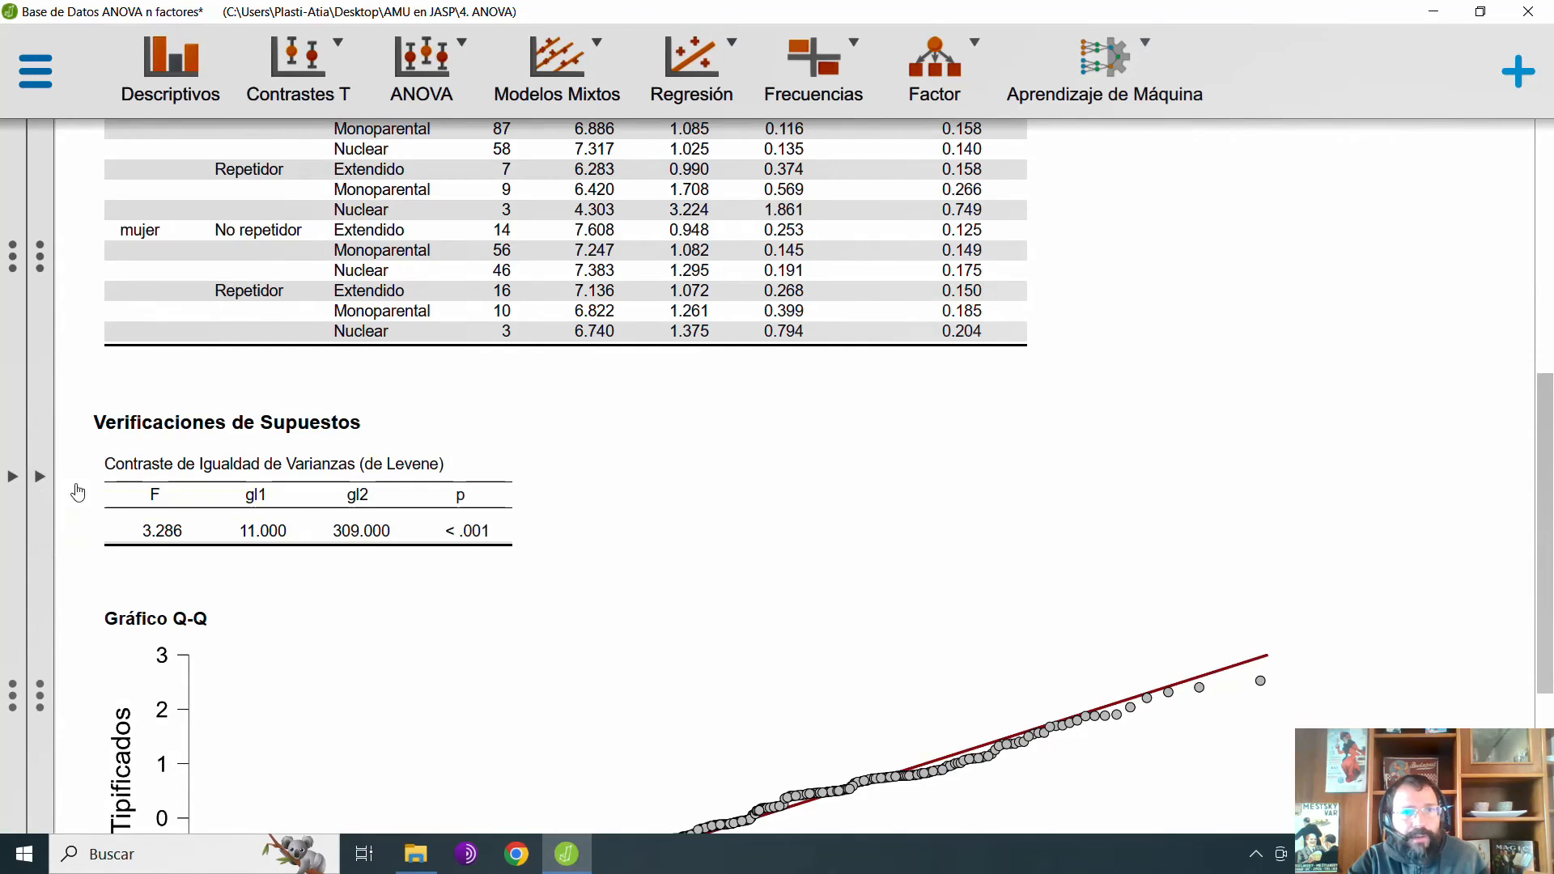
scroll(739, 458, "up", 9)
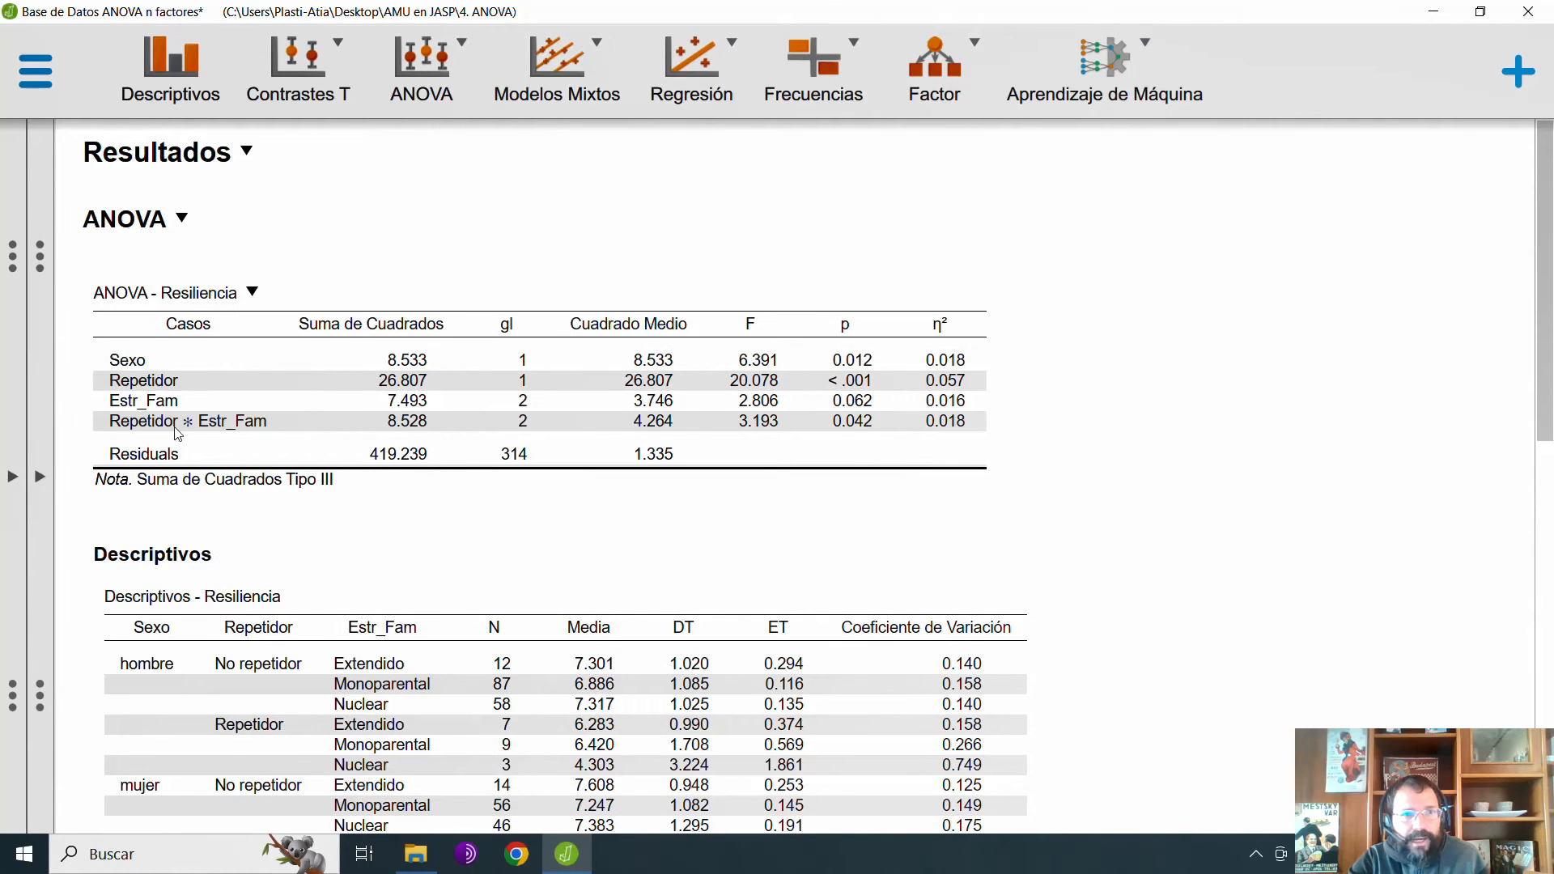
Add a descriptive plot to the ANOVA with Estr_Fam on the horizontal axis and Repetidor as separate lines.
left_click(40, 478)
scroll(458, 531, "up", 5)
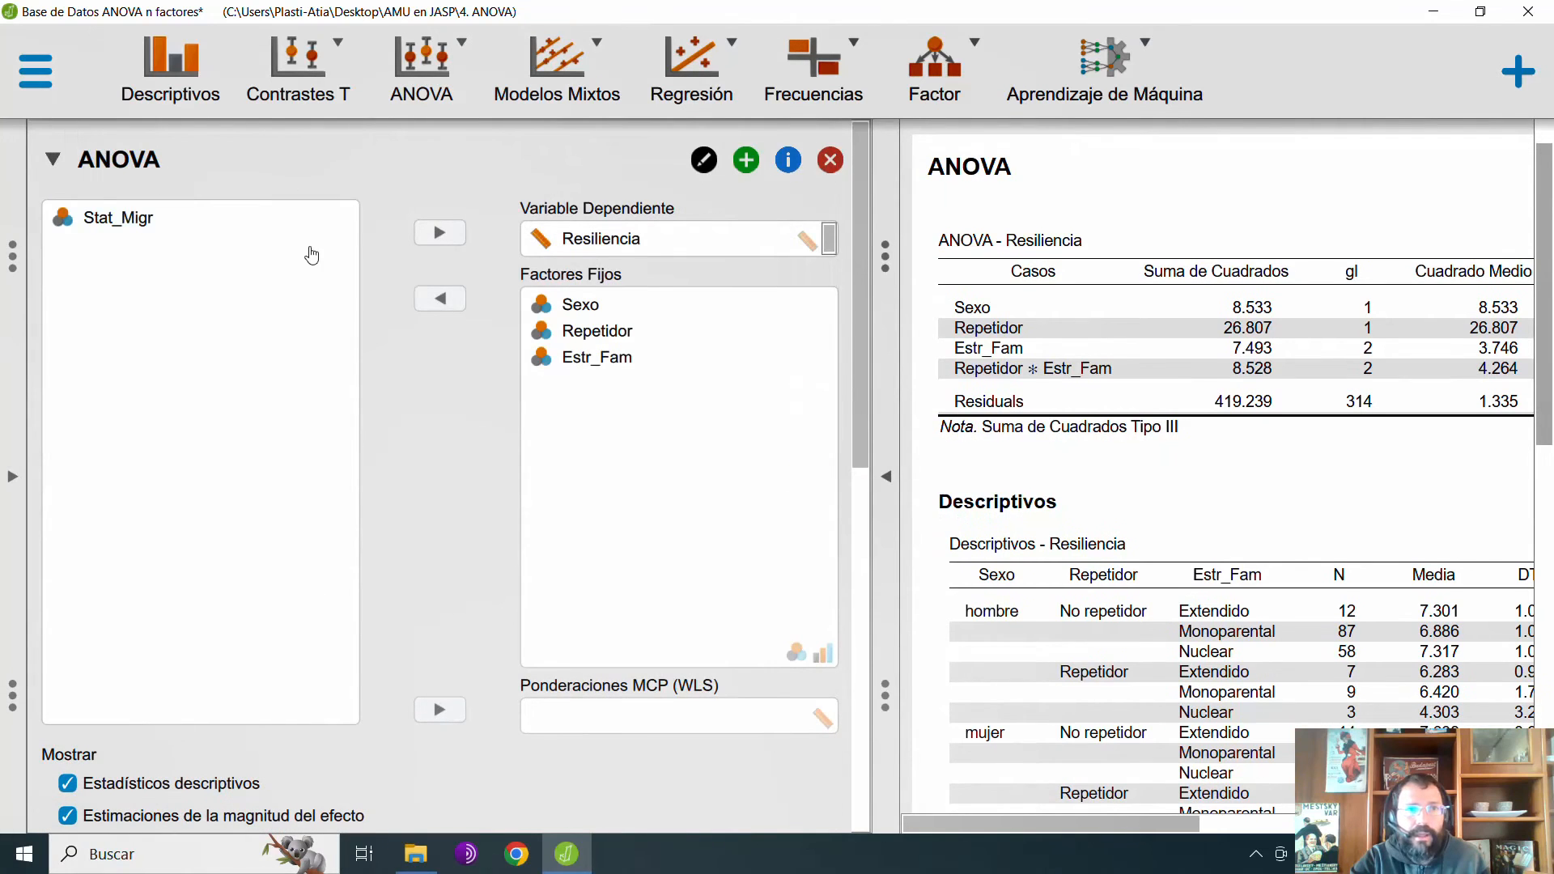
scroll(451, 463, "down", 10)
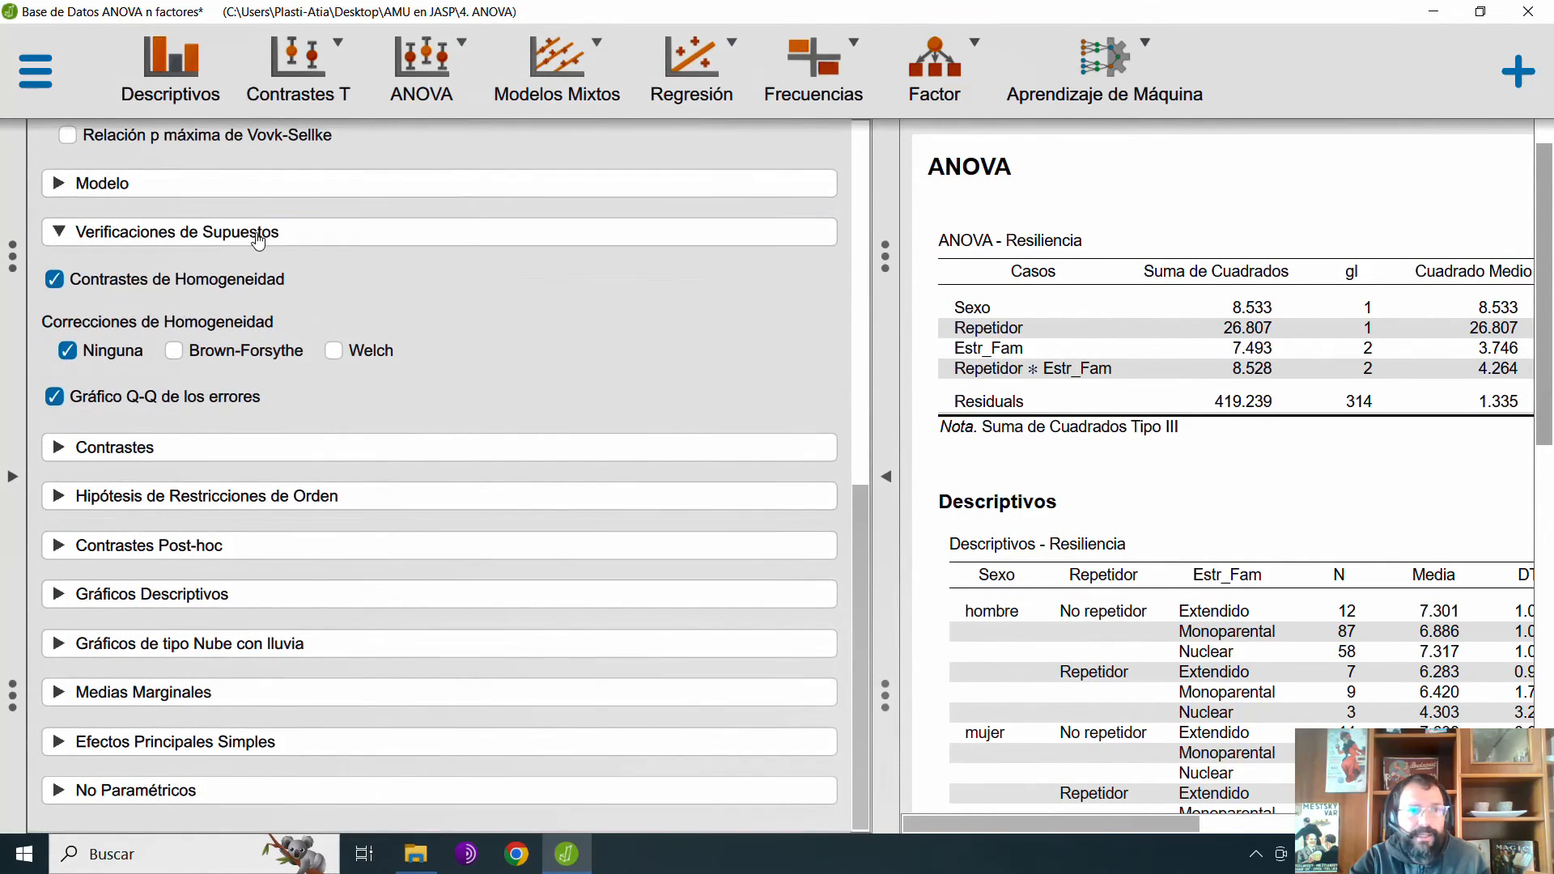
left_click(259, 241)
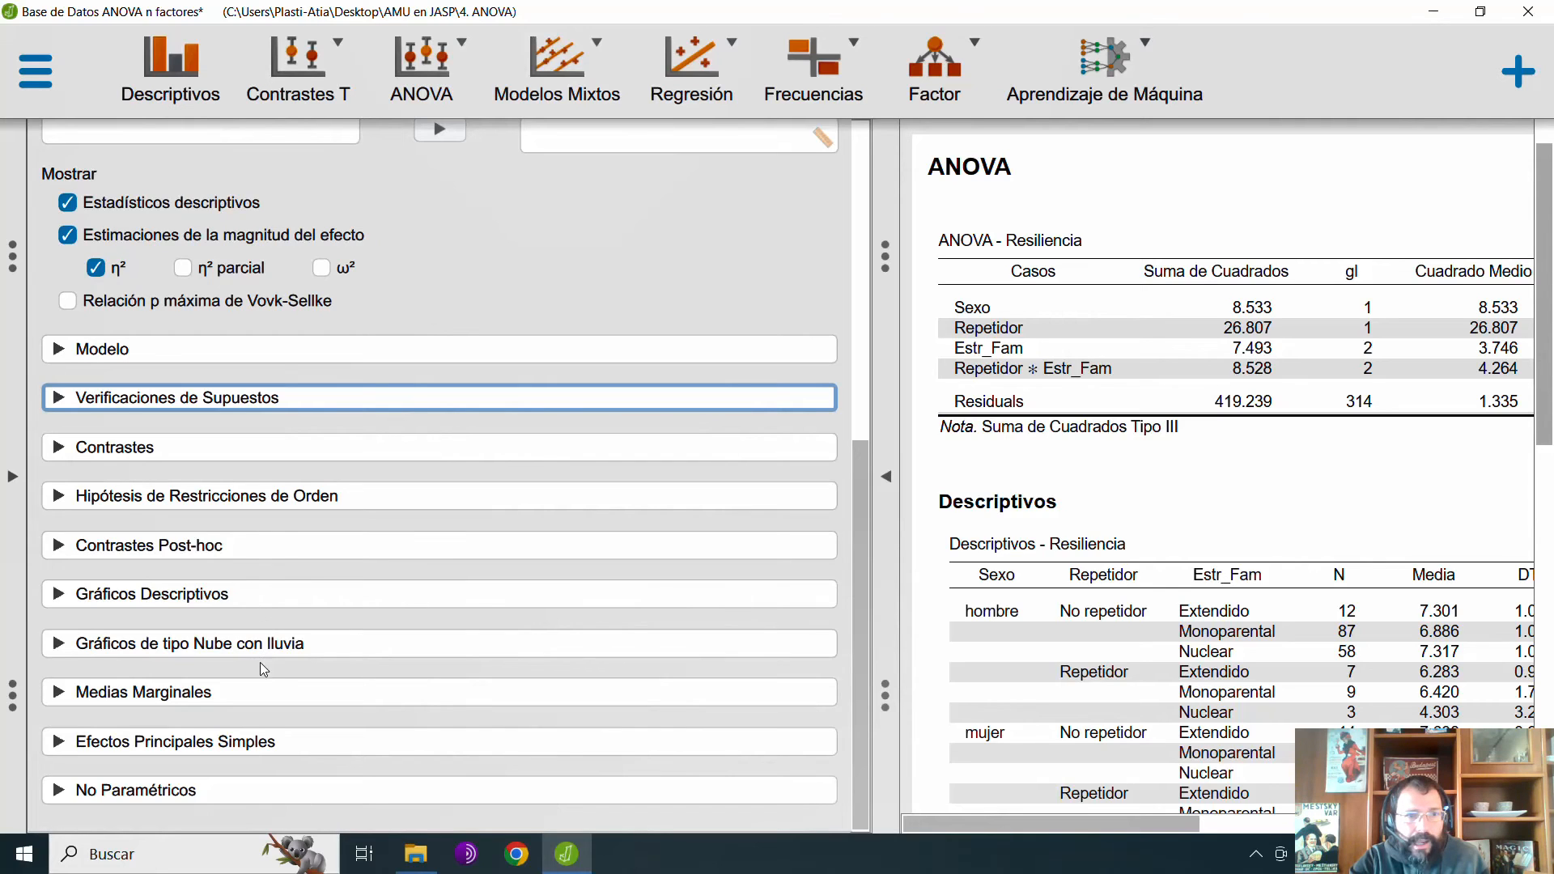
left_click(205, 603)
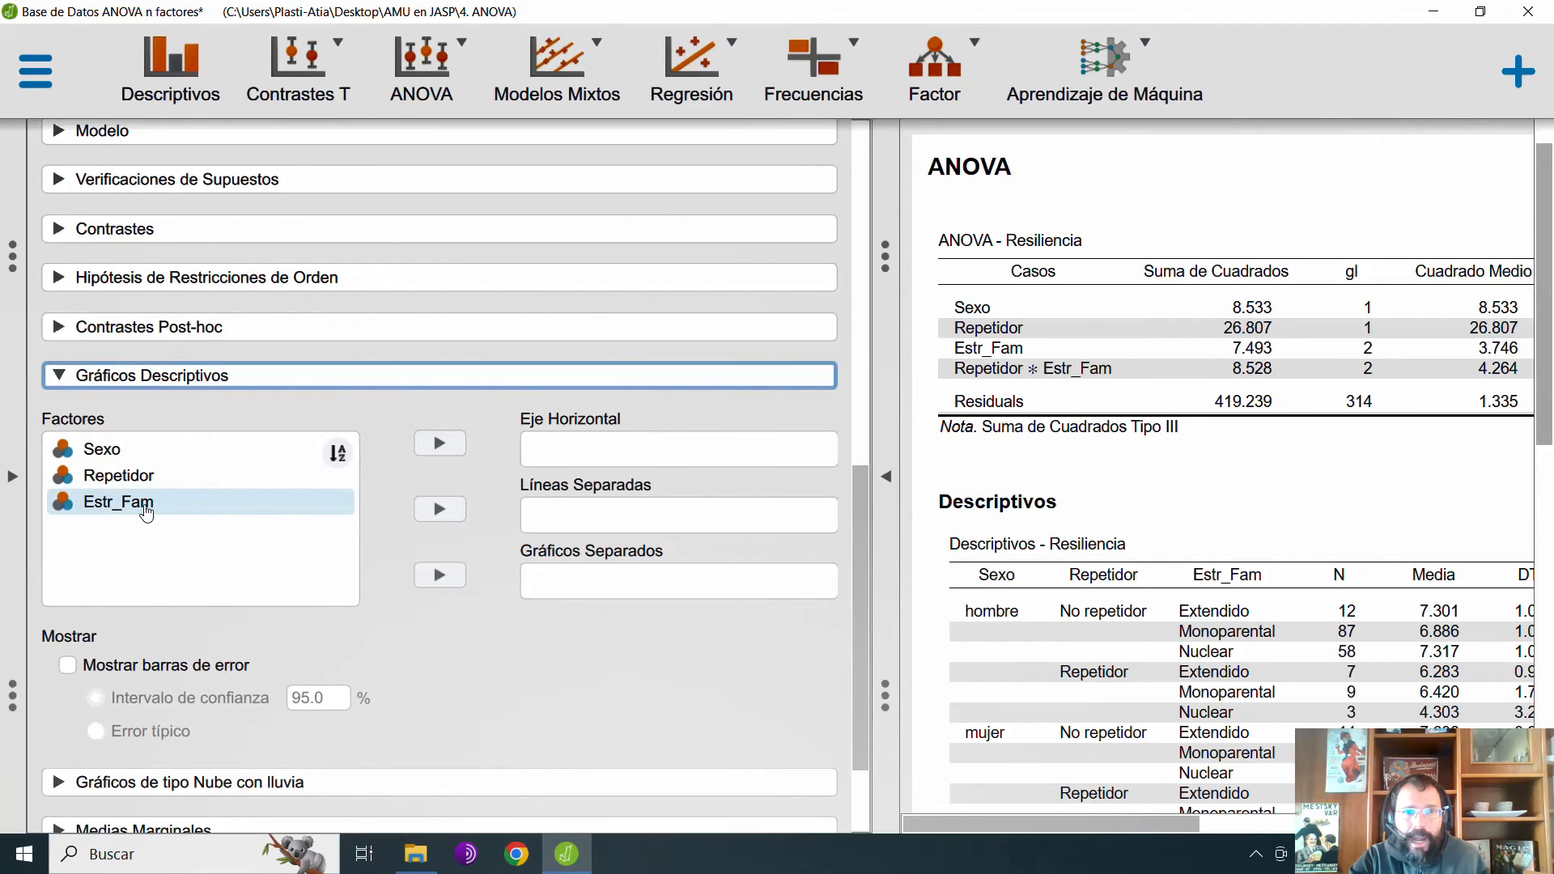
left_click(146, 512)
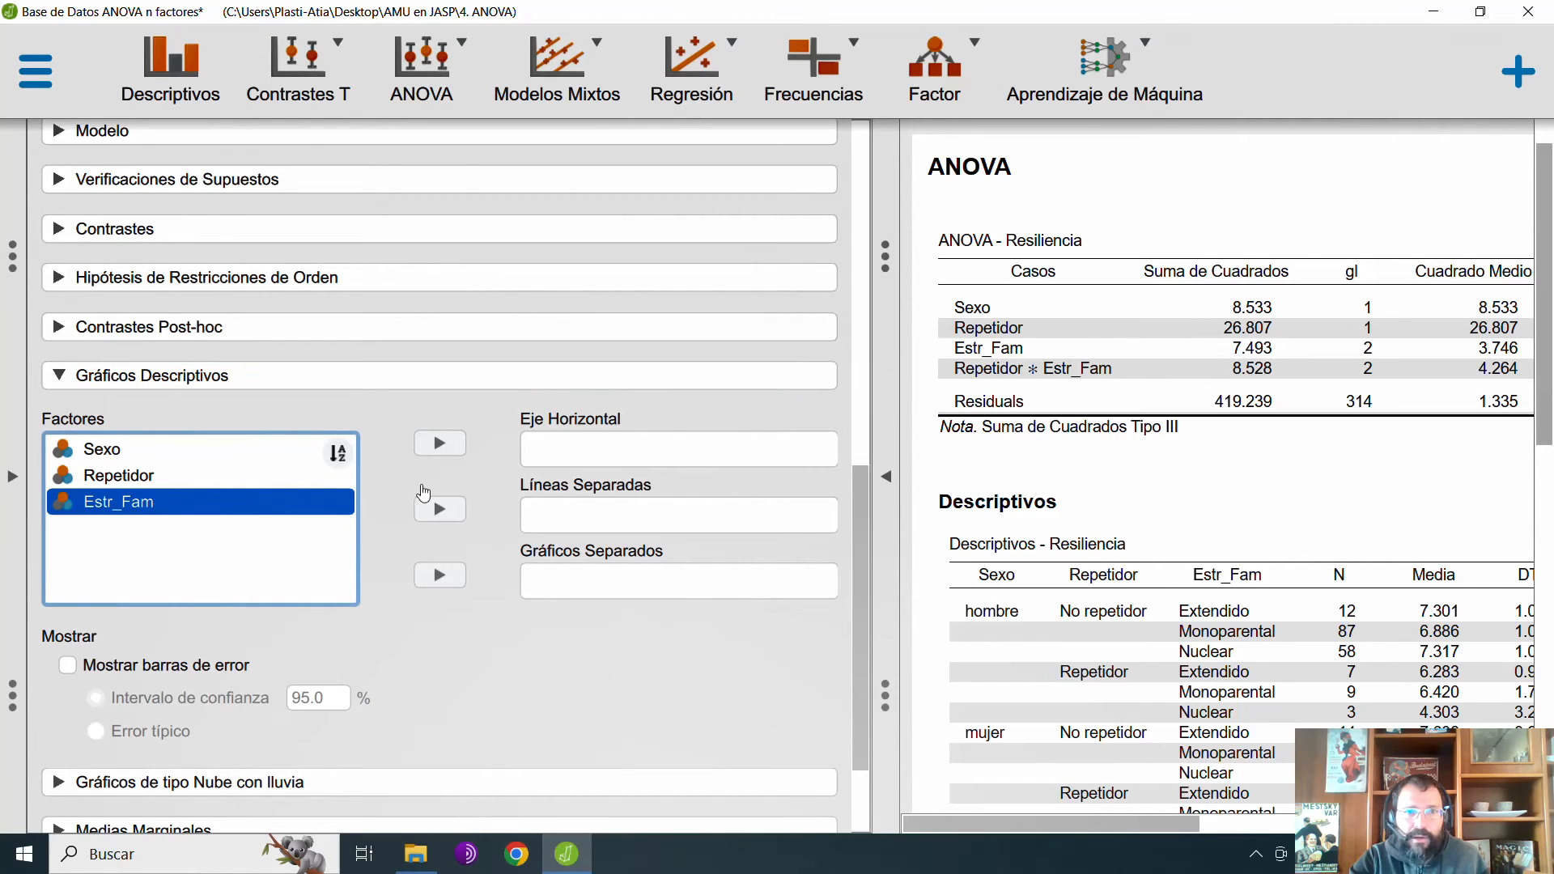
left_click(438, 446)
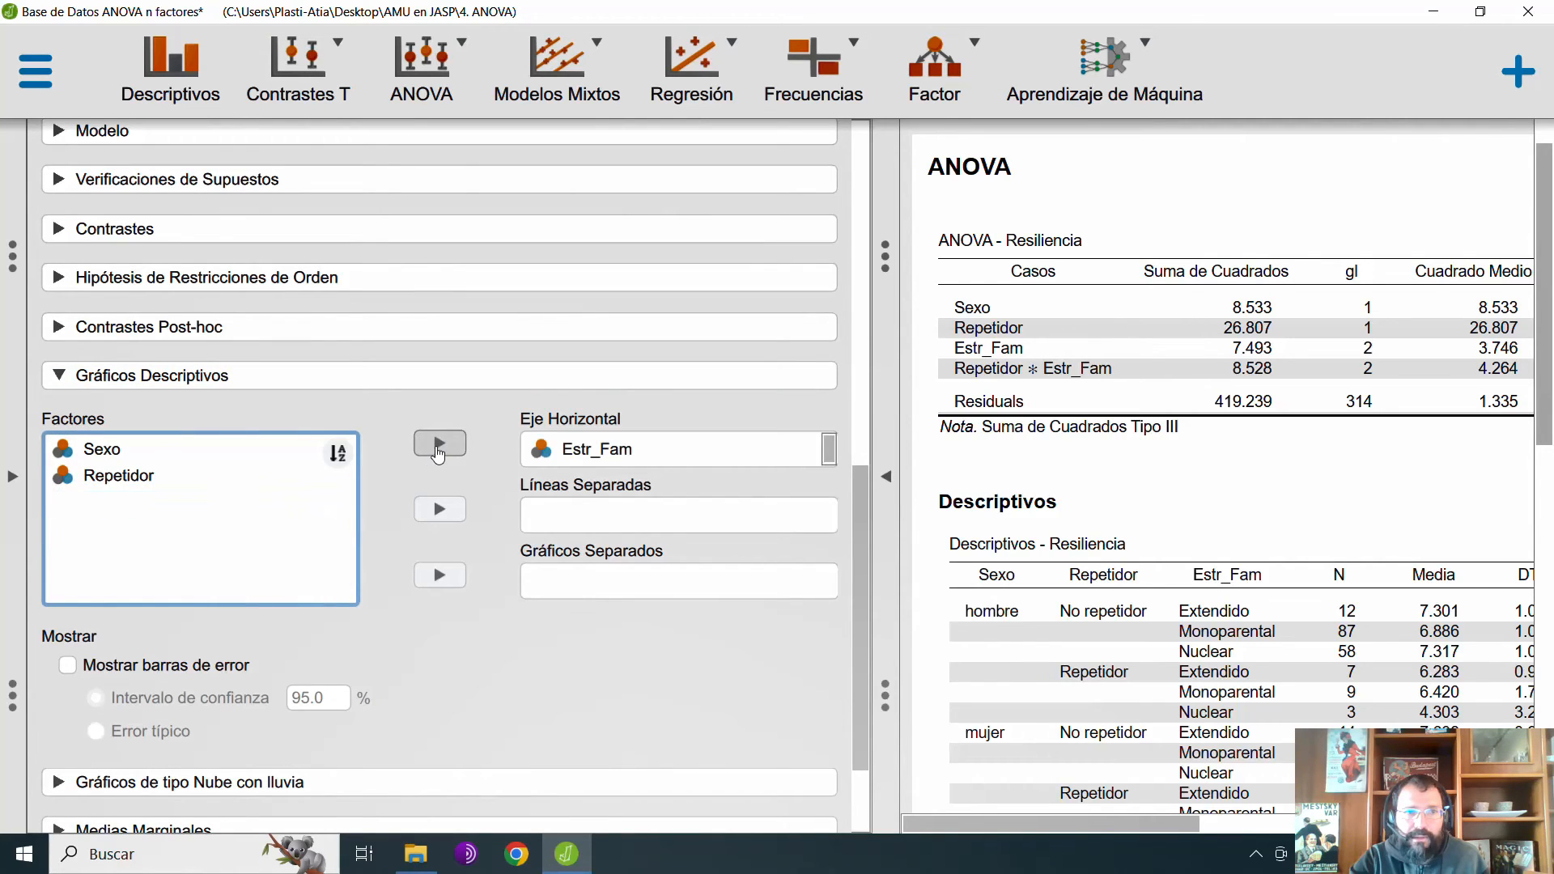
left_click(156, 475)
left_click(440, 509)
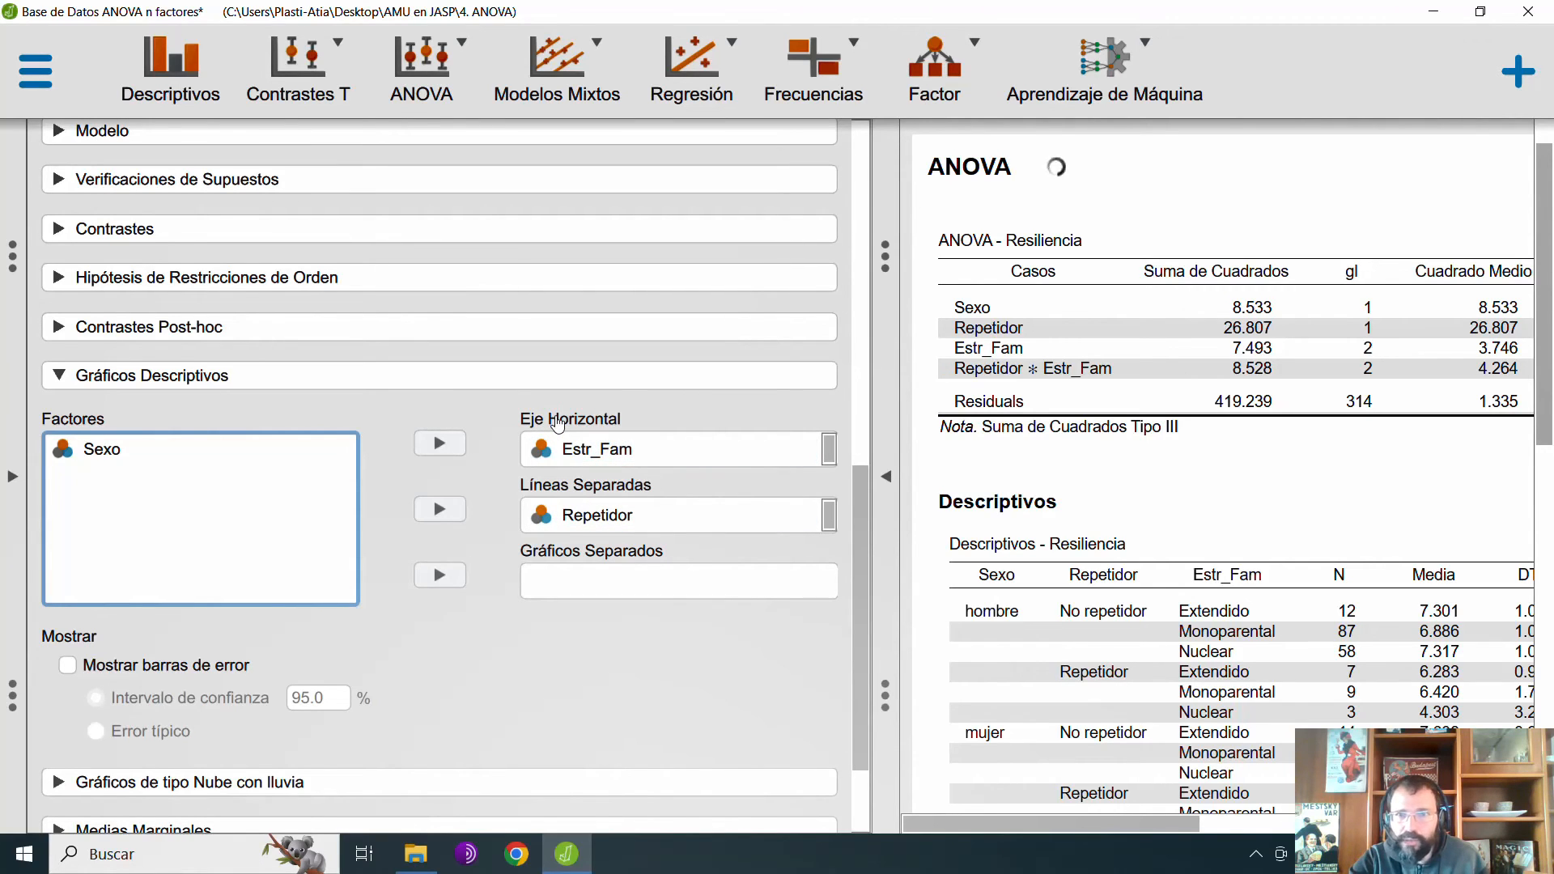
left_click(244, 377)
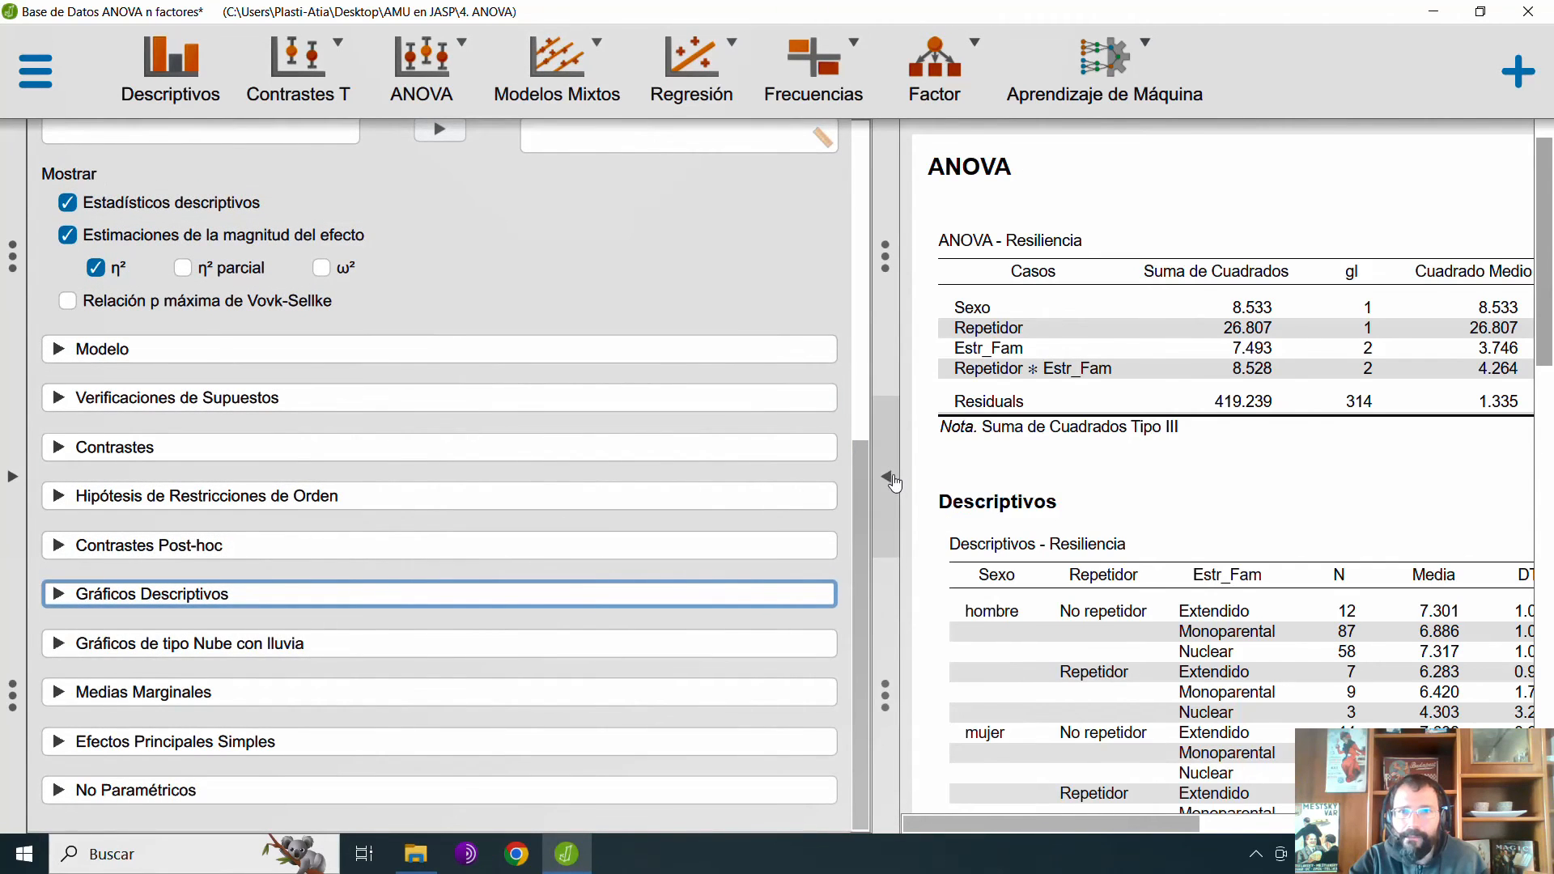
Stretch the descriptive plot of Resiliencia by Estr_Fam and Repetidor to a much wider size in the full-width results.
left_click(886, 476)
scroll(791, 446, "down", 2)
scroll(790, 446, "down", 6)
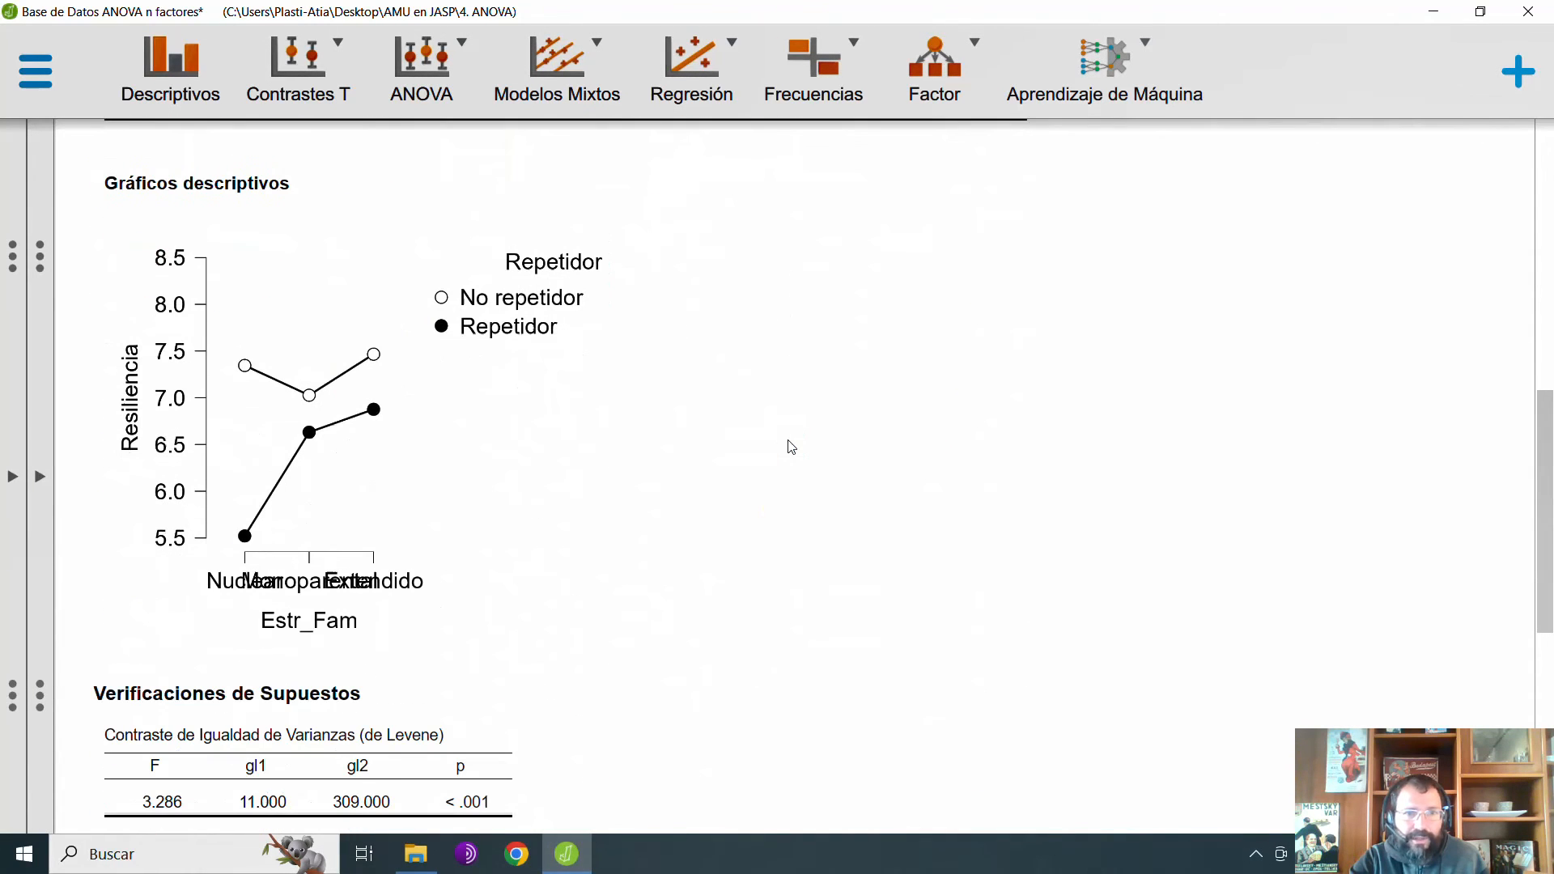
left_click_drag(670, 628, 1541, 641)
left_click(886, 486)
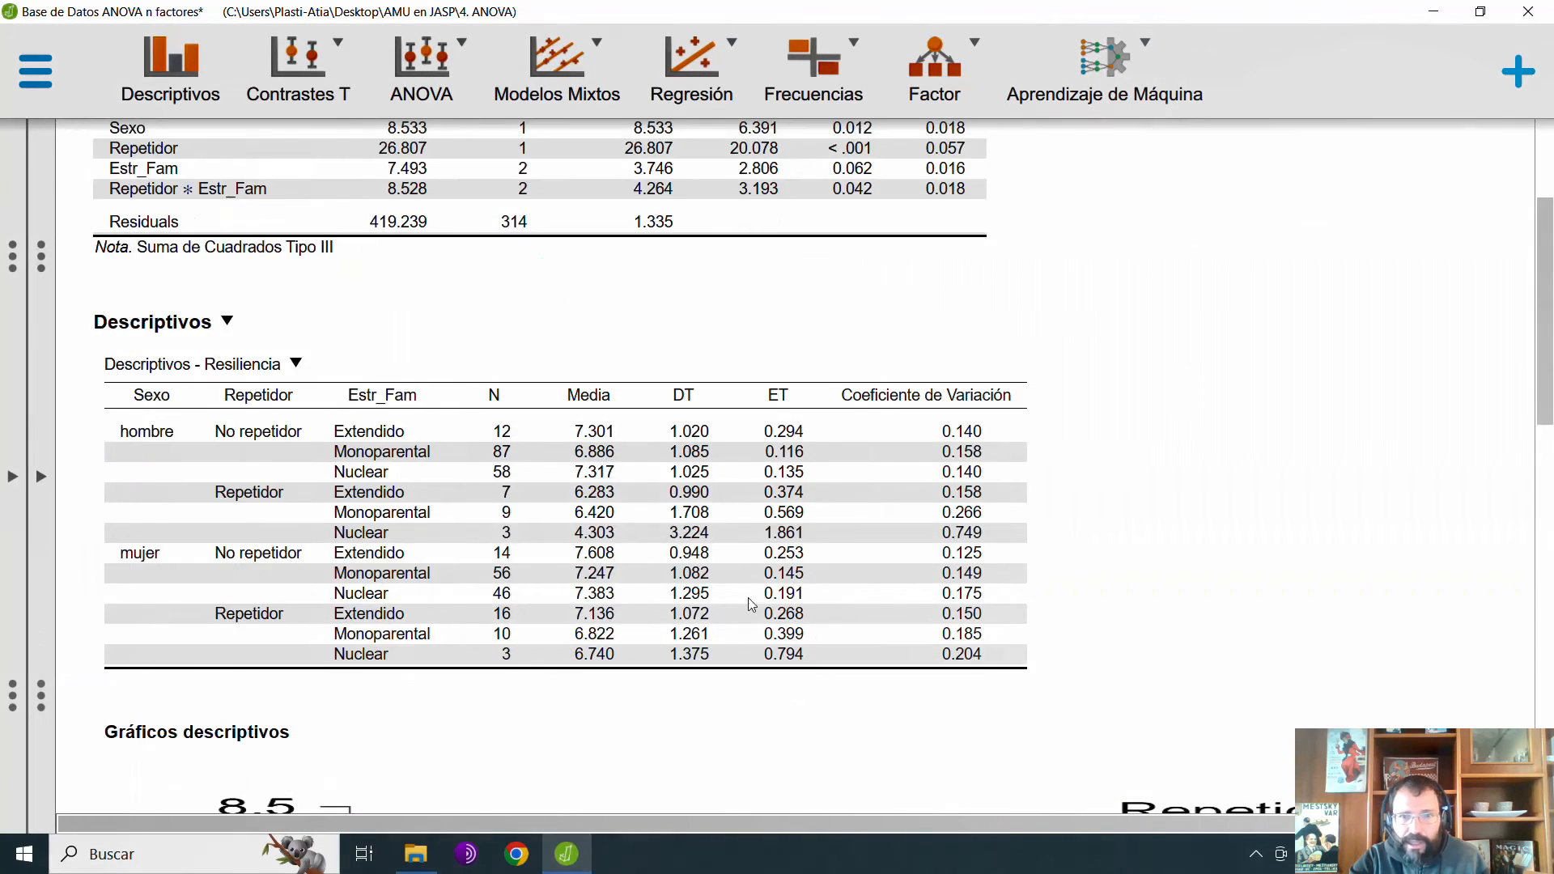
scroll(739, 590, "down", 5)
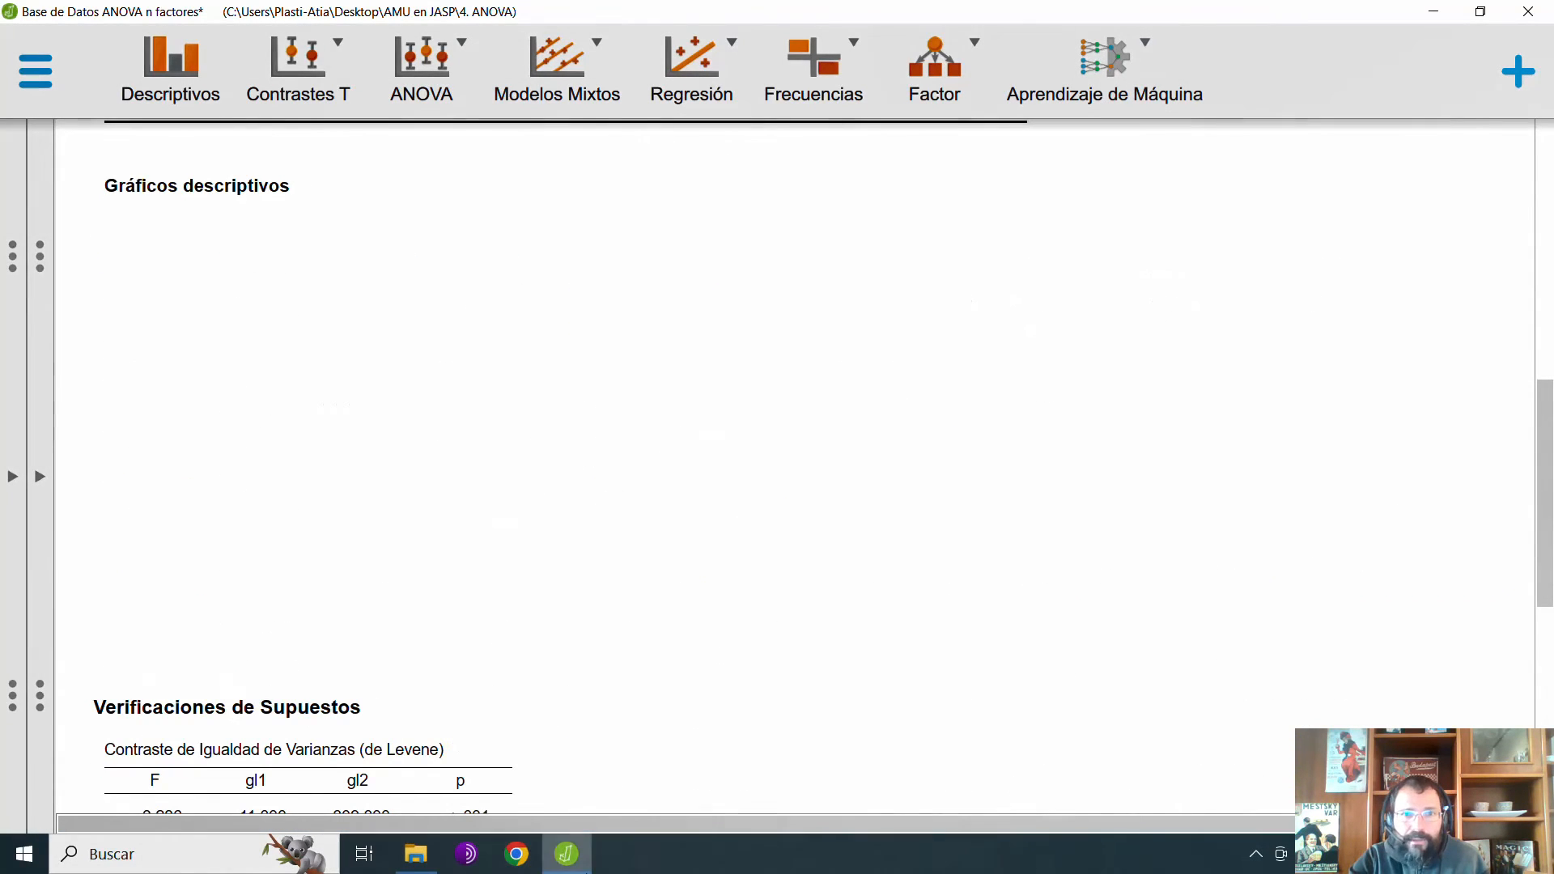